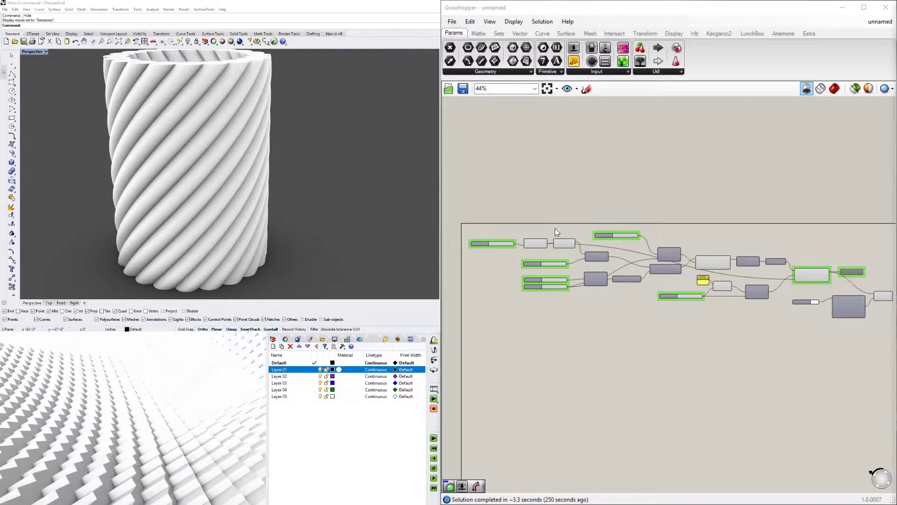
# Step: Examine the finished twisted tower and its definition, from the rotated profile curves to the individual objects and material components
pyautogui.moveTo(326, 140)
pyautogui.mouseDown(button='right')
pyautogui.moveTo(302, 161)
pyautogui.moveTo(293, 221)
pyautogui.moveTo(322, 150)
pyautogui.mouseUp(button='right')
pyautogui.scroll(-4, 302, 162)
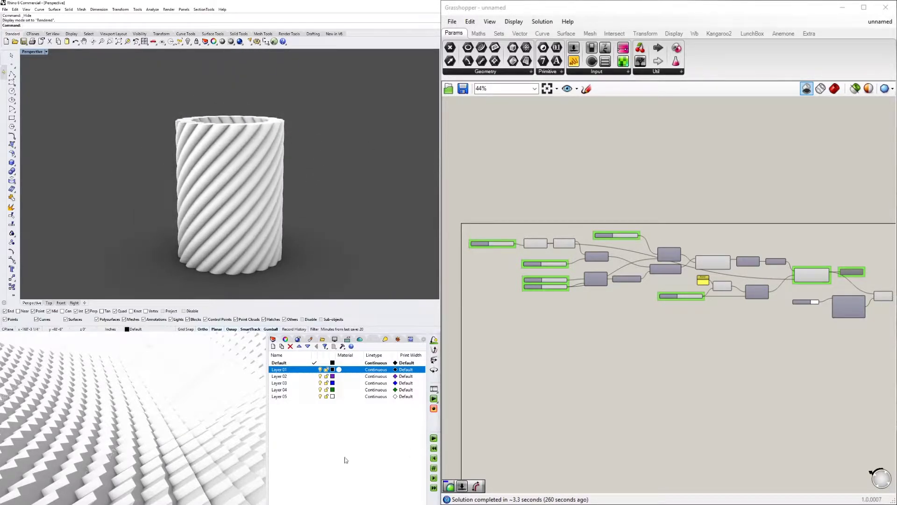
pyautogui.scroll(5, 613, 252)
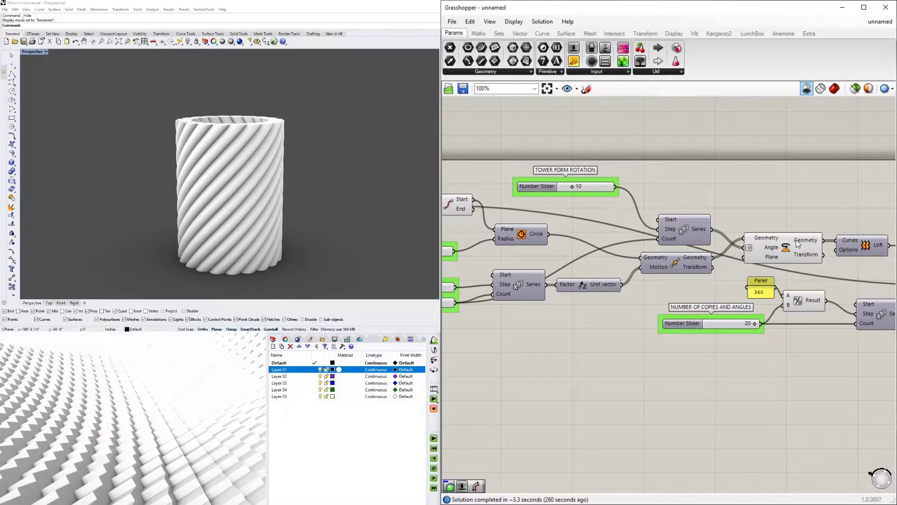
pyautogui.click(798, 243)
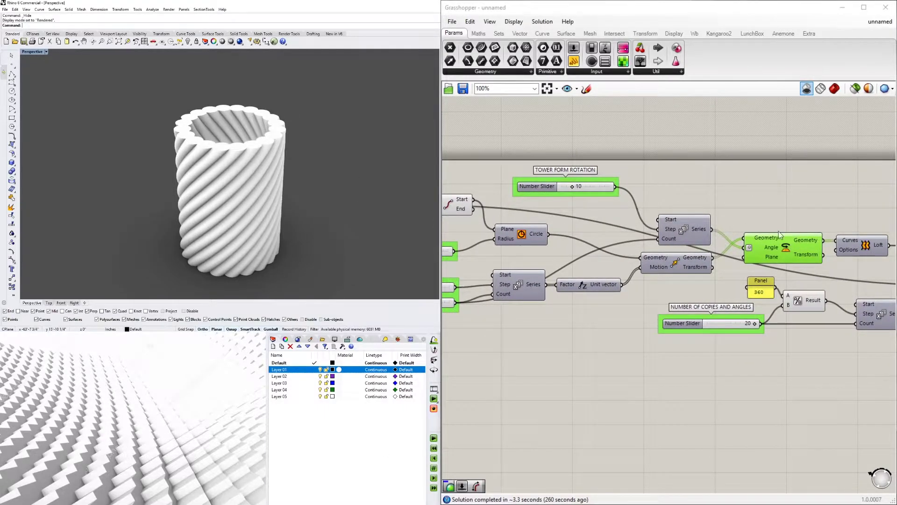
pyautogui.moveTo(779, 231); pyautogui.dragTo(558, 229, button='right')
pyautogui.scroll(-3, 558, 229)
pyautogui.scroll(2, 779, 313)
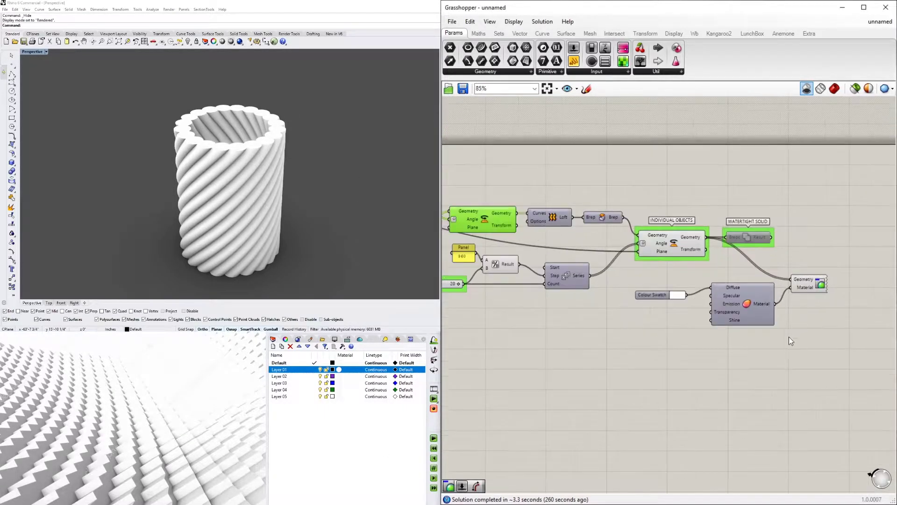
pyautogui.rightClick(677, 245)
pyautogui.click(680, 201)
# Step: Set the Base Circle Size slider to 173 to widen the tower
pyautogui.moveTo(522, 214); pyautogui.dragTo(729, 241, button='right')
pyautogui.moveTo(552, 248); pyautogui.dragTo(769, 243, button='right')
pyautogui.scroll(4, 594, 243)
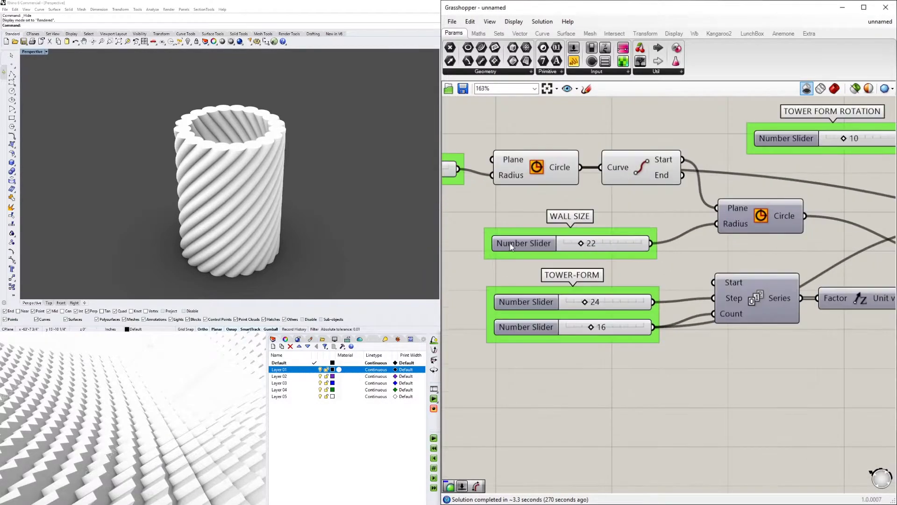
pyautogui.moveTo(501, 236); pyautogui.dragTo(717, 285, button='right')
pyautogui.scroll(2, 616, 222)
pyautogui.moveTo(598, 219); pyautogui.dragTo(600, 220)
pyautogui.scroll(-3, 633, 270)
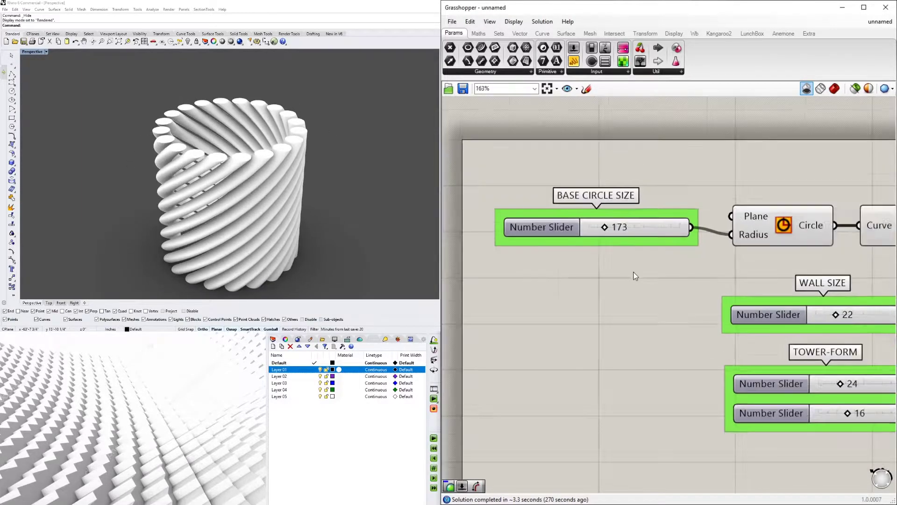
# Step: Set the Wall Size slider that drives the profile circle's radius to 11
pyautogui.moveTo(747, 299); pyautogui.dragTo(576, 297, button='right')
pyautogui.scroll(3, 580, 298)
pyautogui.moveTo(628, 303); pyautogui.dragTo(612, 300)
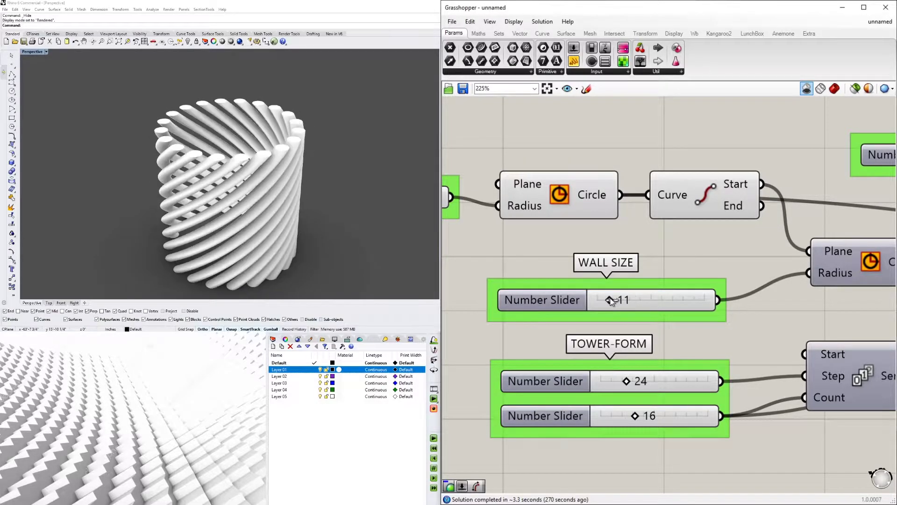
# Step: Set the Tower-Form slider that drives the series step to 29
pyautogui.scroll(-1, 673, 299)
pyautogui.moveTo(662, 362); pyautogui.dragTo(654, 321, button='right')
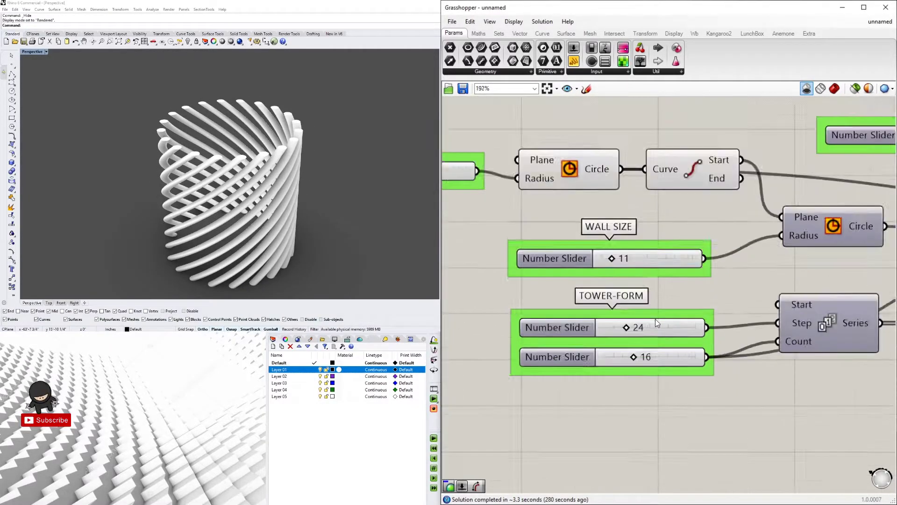
pyautogui.scroll(1, 651, 319)
pyautogui.moveTo(624, 330); pyautogui.dragTo(628, 330)
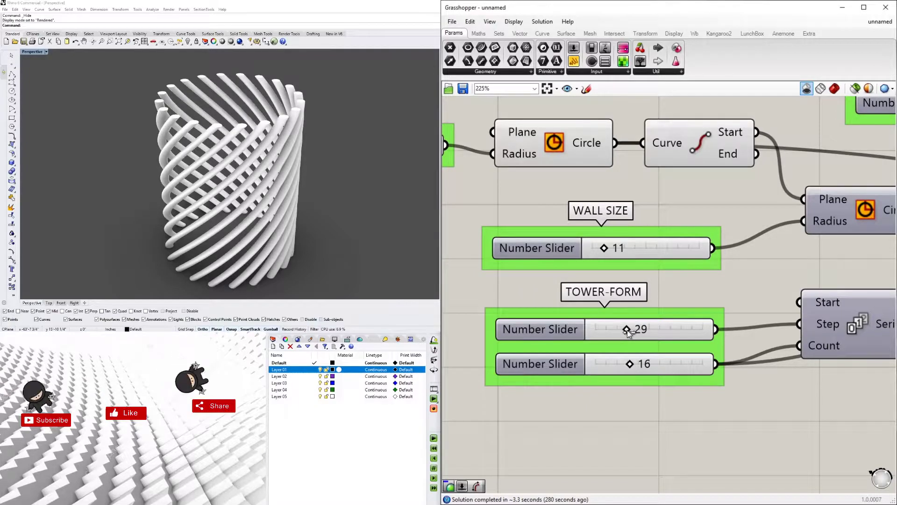
# Step: Raise the Tower-Form slider that drives the series count to 27
pyautogui.moveTo(629, 365); pyautogui.dragTo(643, 367)
pyautogui.click(352, 195)
pyautogui.scroll(-3, 352, 194)
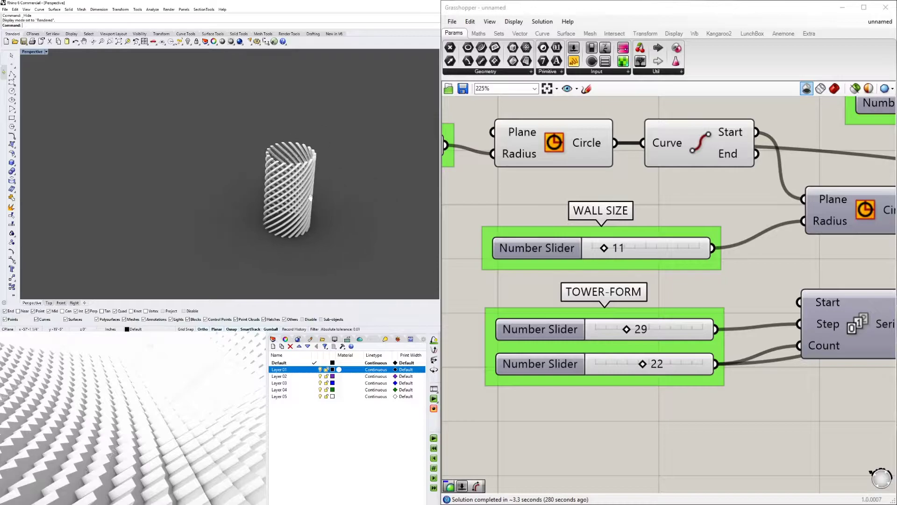
pyautogui.scroll(2, 352, 194)
pyautogui.moveTo(643, 365); pyautogui.dragTo(653, 364)
# Step: Set the Number of Copies and Angles slider to 16
pyautogui.scroll(-6, 276, 147)
pyautogui.scroll(-4, 661, 234)
pyautogui.moveTo(717, 276); pyautogui.dragTo(449, 290, button='right')
pyautogui.scroll(2, 721, 357)
pyautogui.scroll(4, 721, 357)
pyautogui.moveTo(753, 342); pyautogui.dragTo(719, 333)
# Step: Set the Tower Form Rotation slider to 14 to twist the tower more tightly
pyautogui.scroll(-5, 776, 260)
pyautogui.moveTo(786, 262); pyautogui.dragTo(467, 304, button='right')
pyautogui.scroll(-2, 733, 327)
pyautogui.scroll(2, 769, 311)
pyautogui.moveTo(771, 310); pyautogui.dragTo(848, 289, button='right')
pyautogui.click(603, 293)
pyautogui.moveTo(524, 273); pyautogui.dragTo(769, 382, button='right')
pyautogui.scroll(3, 542, 260)
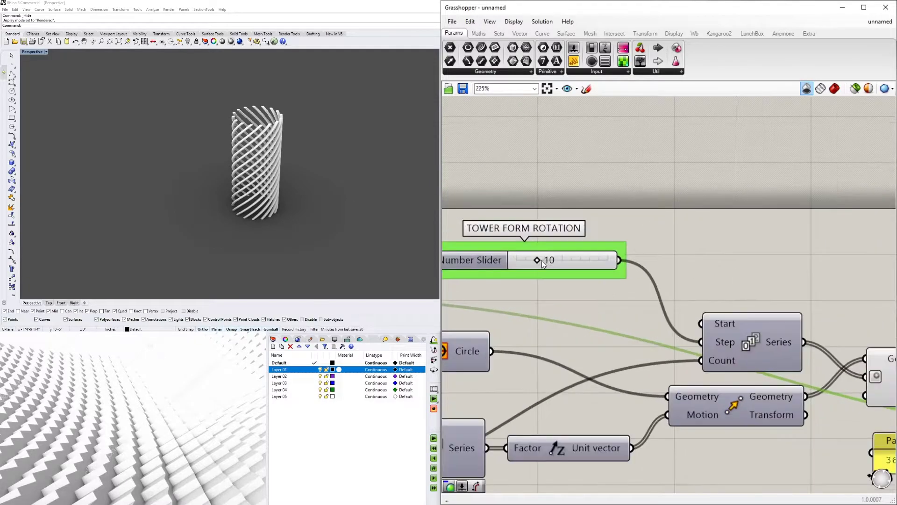
pyautogui.moveTo(542, 260)
pyautogui.mouseDown()
pyautogui.moveTo(589, 264)
pyautogui.moveTo(544, 262)
pyautogui.mouseUp()
# Step: Examine the whole definition, following the chain from the base circle sliders through the loft to the individual objects and watertight solid
pyautogui.scroll(-10, 756, 252)
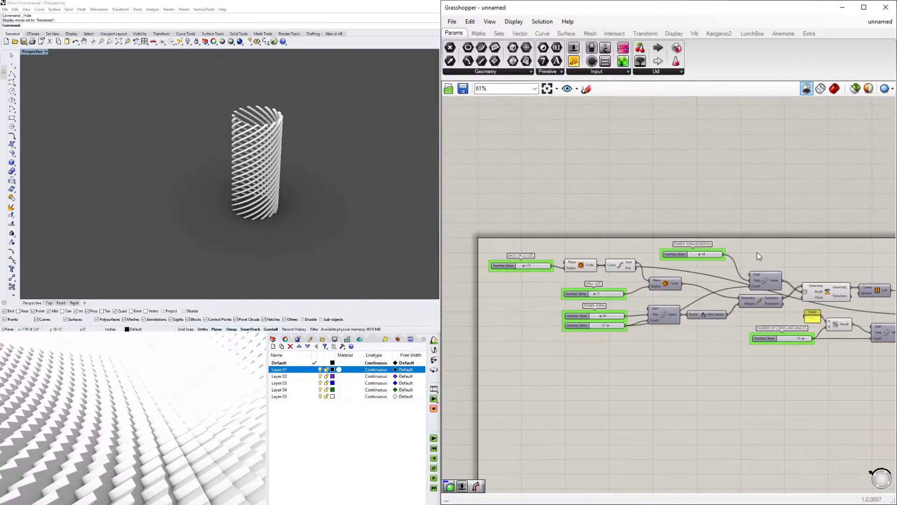
pyautogui.moveTo(832, 364); pyautogui.dragTo(514, 251)
pyautogui.scroll(3, 598, 272)
pyautogui.click(601, 226)
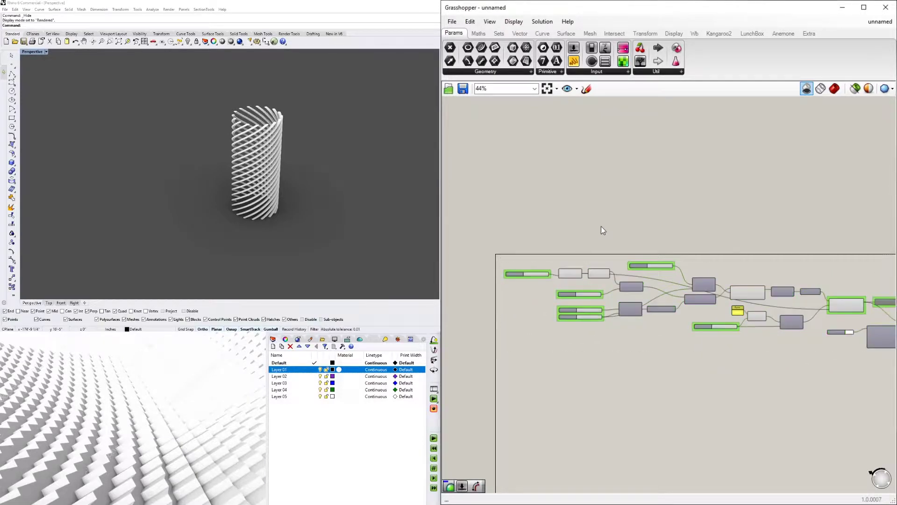
pyautogui.scroll(5, 691, 252)
pyautogui.scroll(-4, 756, 354)
pyautogui.moveTo(757, 354); pyautogui.dragTo(771, 286, button='right')
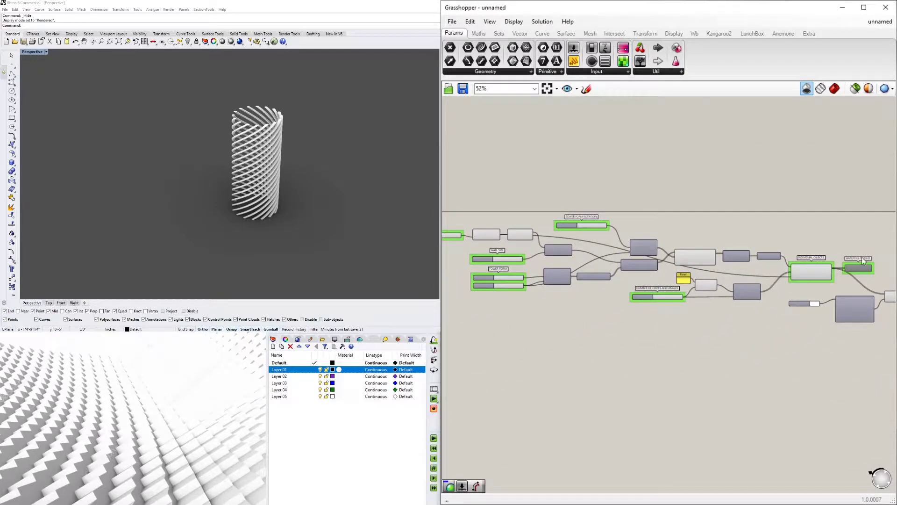
pyautogui.scroll(-3, 714, 276)
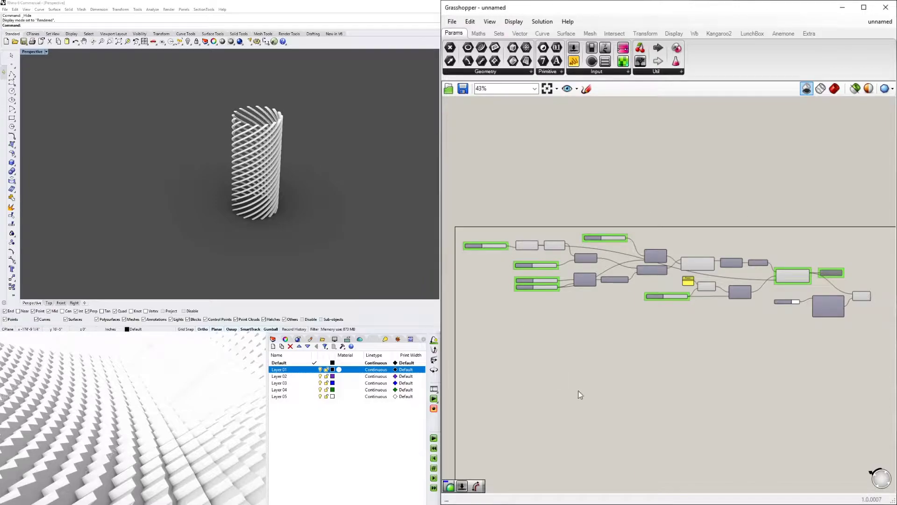
pyautogui.scroll(8, 825, 282)
pyautogui.scroll(-2, 719, 365)
pyautogui.moveTo(719, 365); pyautogui.dragTo(760, 335, button='right')
pyautogui.scroll(-1, 757, 334)
pyautogui.moveTo(651, 330); pyautogui.dragTo(714, 333, button='right')
pyautogui.scroll(2, 659, 326)
pyautogui.click(658, 325)
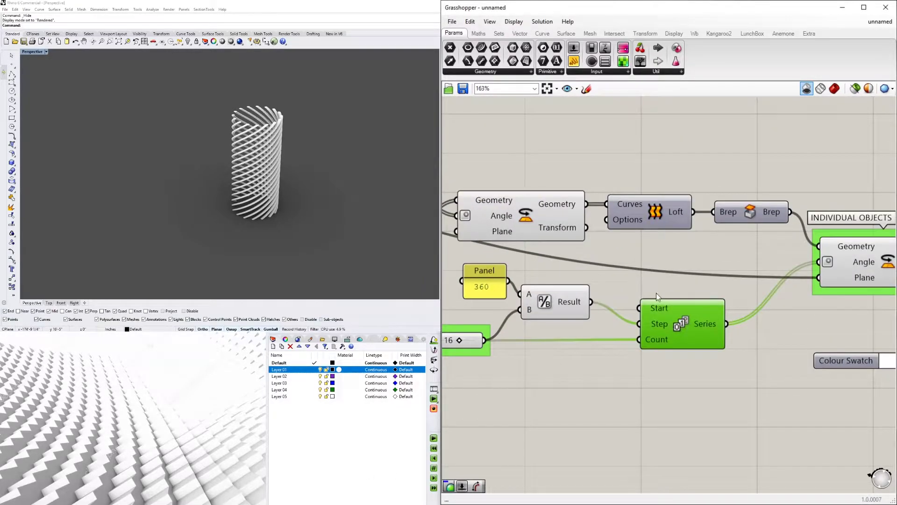
pyautogui.scroll(-5, 662, 310)
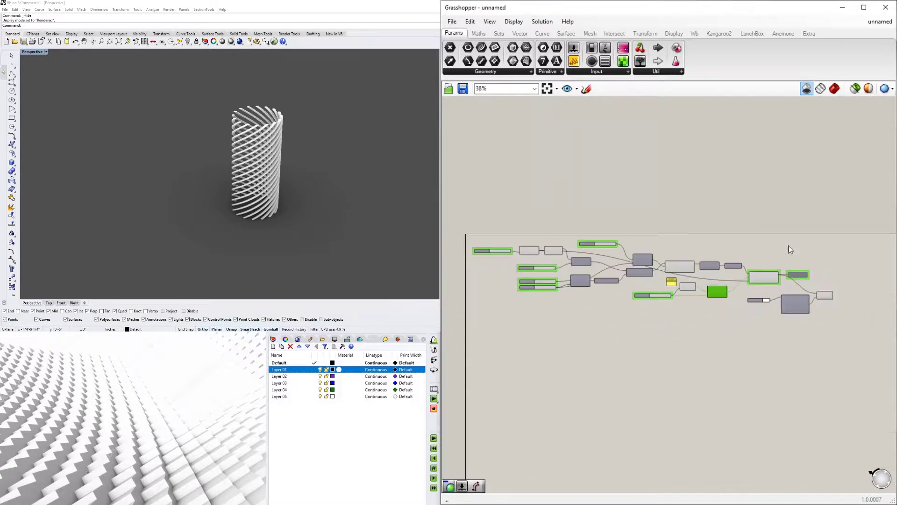
pyautogui.scroll(3, 654, 281)
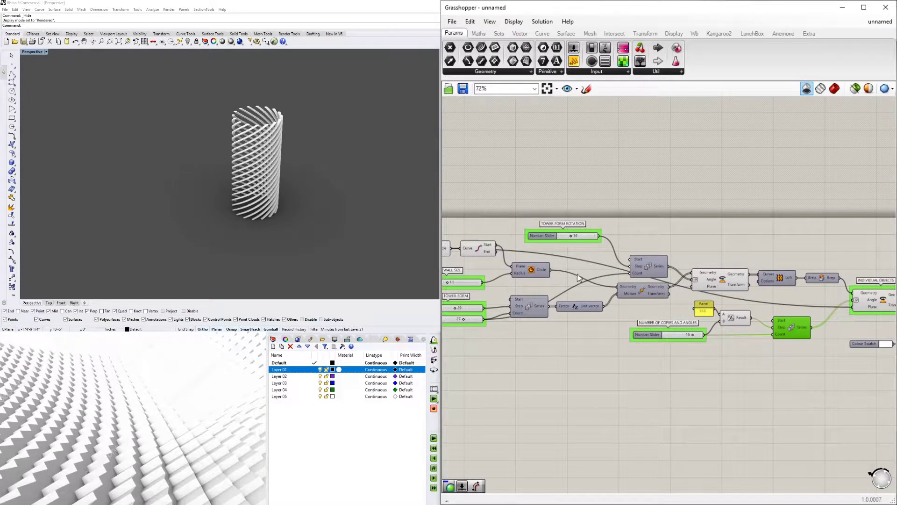
pyautogui.scroll(-3, 648, 278)
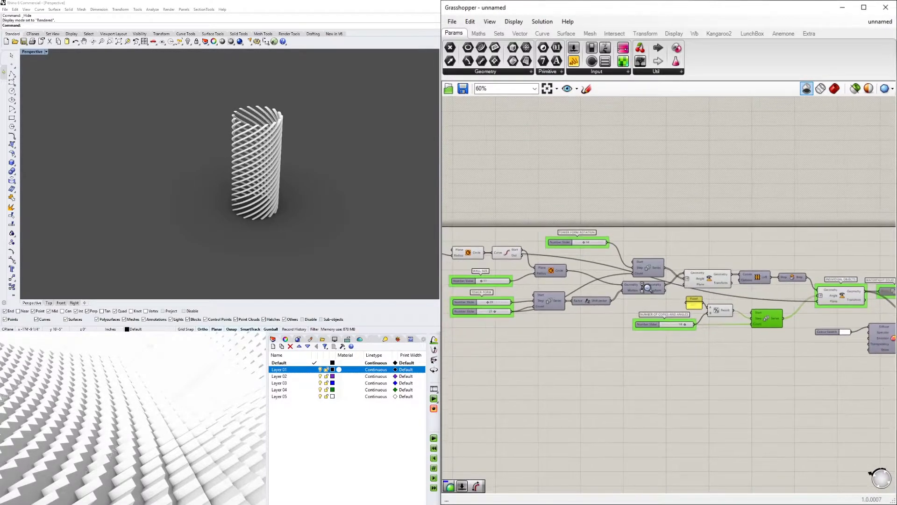
pyautogui.scroll(-1, 647, 286)
pyautogui.moveTo(652, 283); pyautogui.dragTo(672, 279, button='right')
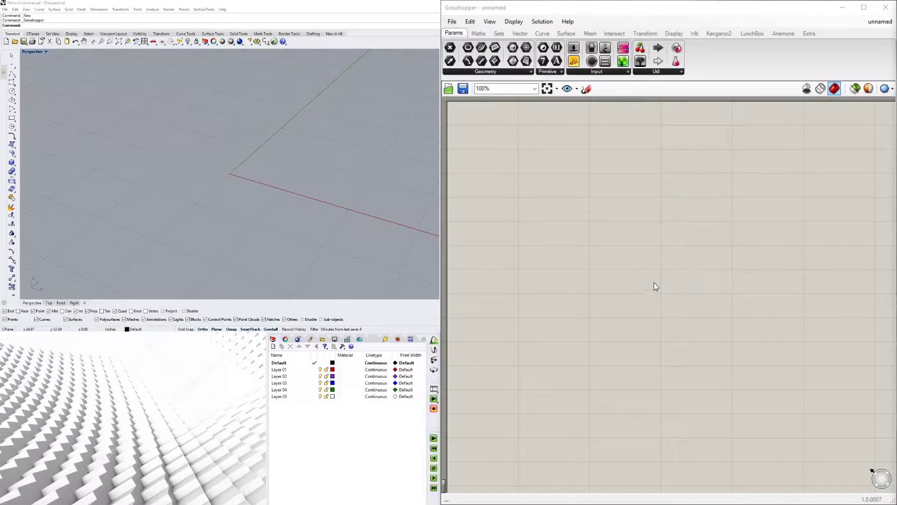
# Step: Set the distance display in Rhino's document unit settings to feet and inches
pyautogui.click(244, 129)
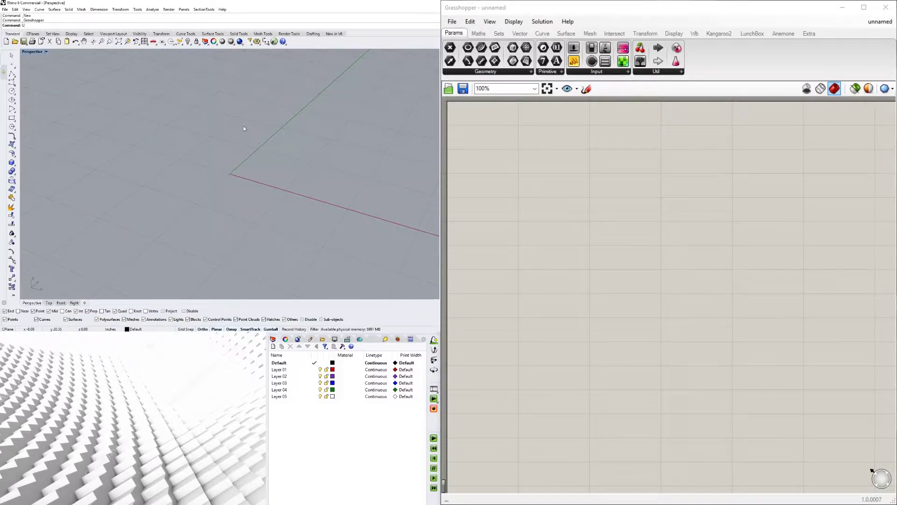
pyautogui.press('Return')
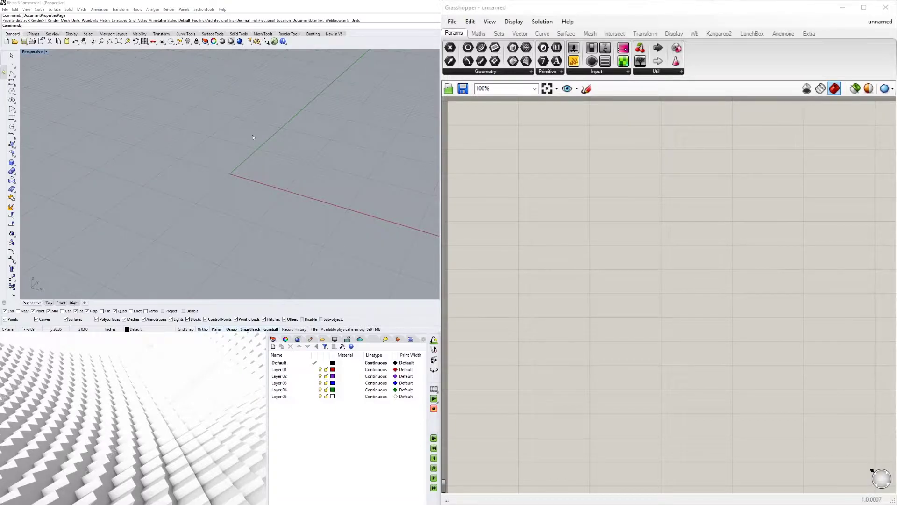
pyautogui.click(277, 175)
pyautogui.click(346, 263)
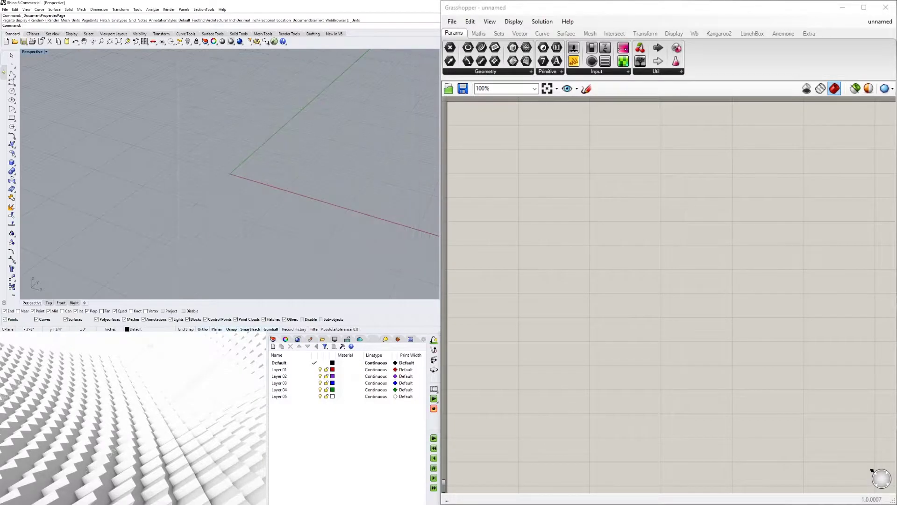
# Step: Add a Circle component defined by base plane and radius to the empty Grasshopper canvas, leaving room before its inputs
pyautogui.doubleClick(576, 189)
pyautogui.write('CIRL')
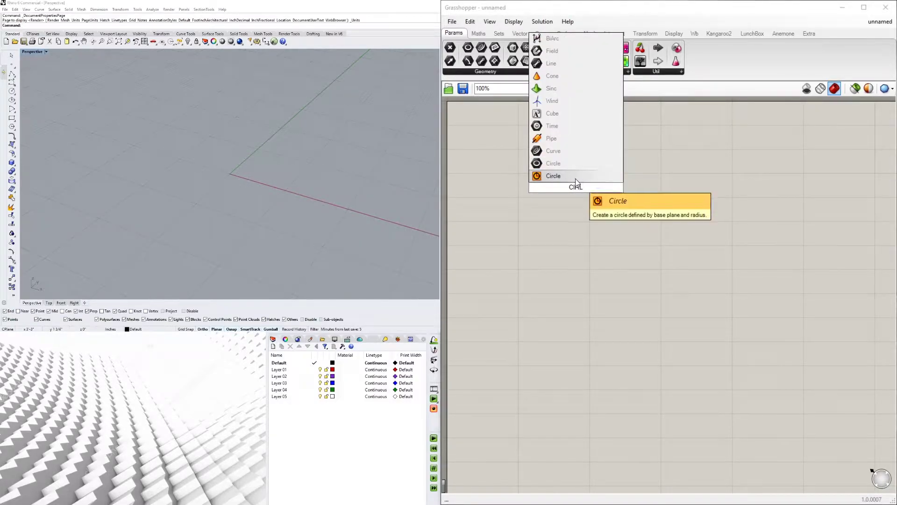
pyautogui.press('Return')
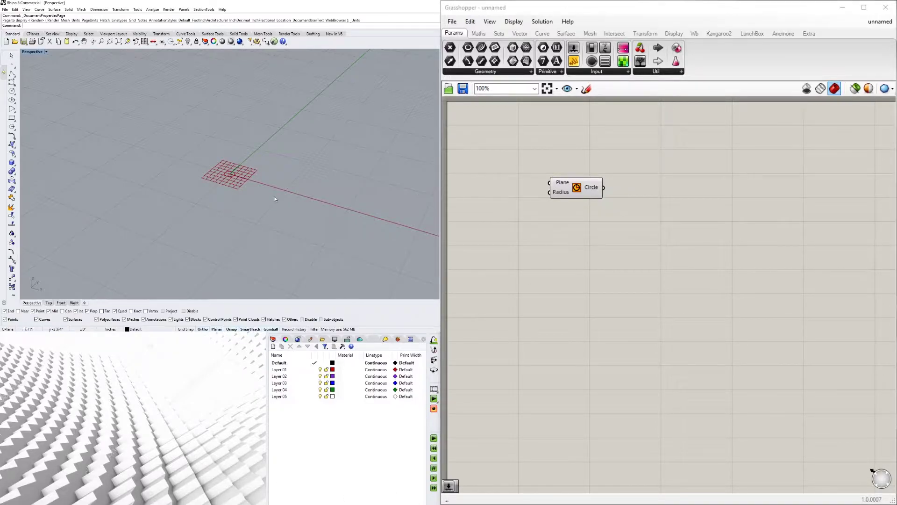
pyautogui.moveTo(257, 170); pyautogui.dragTo(234, 180, button='right')
pyautogui.moveTo(573, 192); pyautogui.dragTo(621, 200)
pyautogui.moveTo(518, 237); pyautogui.dragTo(606, 273, button='right')
# Step: Add a number slider with the value 120 and connect it to the Circle component's Radius input
pyautogui.doubleClick(598, 239)
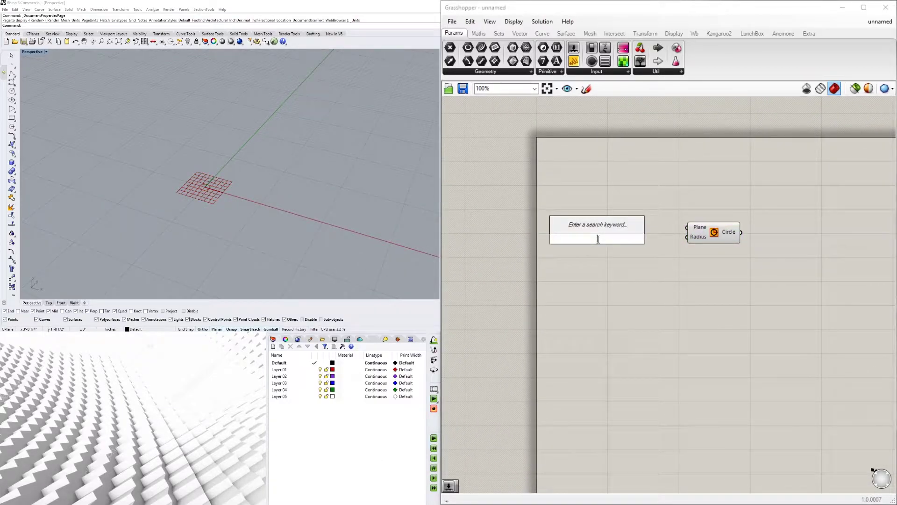
pyautogui.write('120')
pyautogui.press('Return')
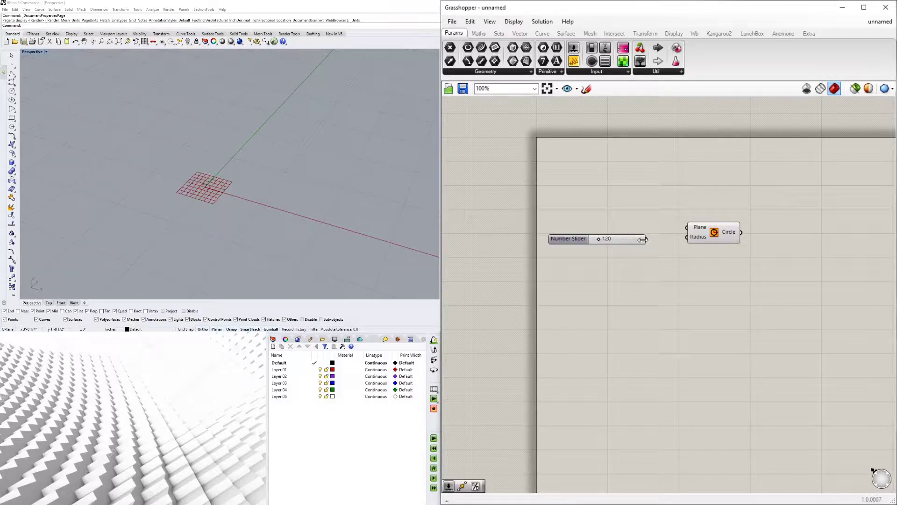
pyautogui.moveTo(647, 240); pyautogui.dragTo(711, 230)
pyautogui.scroll(-2, 291, 162)
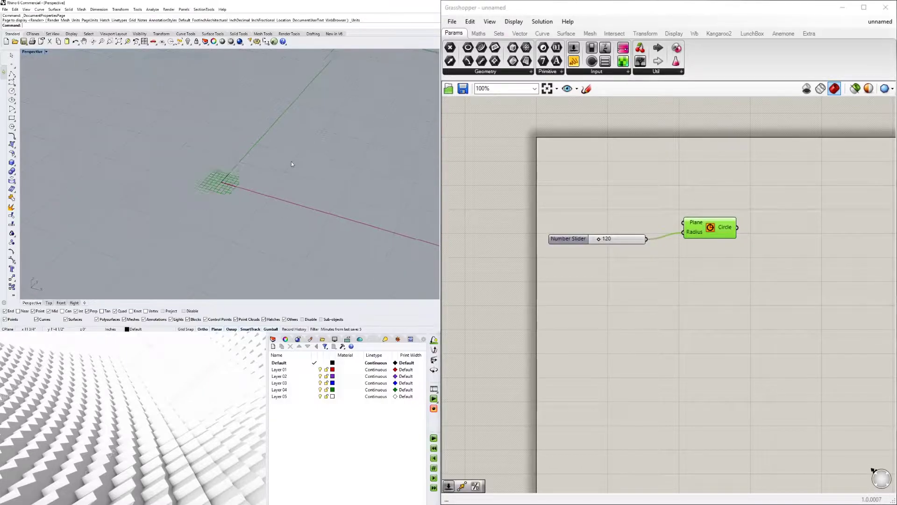
pyautogui.scroll(5, 291, 161)
pyautogui.click(653, 293)
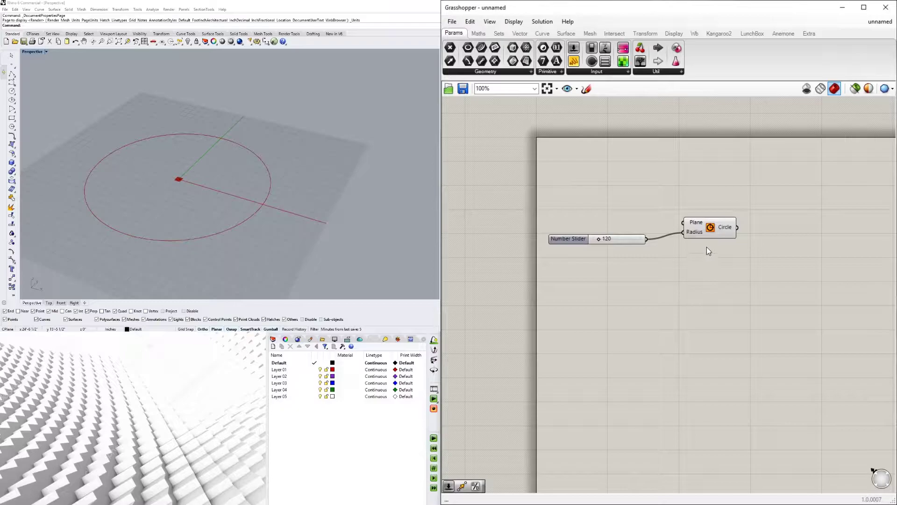
# Step: Add an End Points component after the Circle component and connect the circle to its Curve input
pyautogui.doubleClick(778, 229)
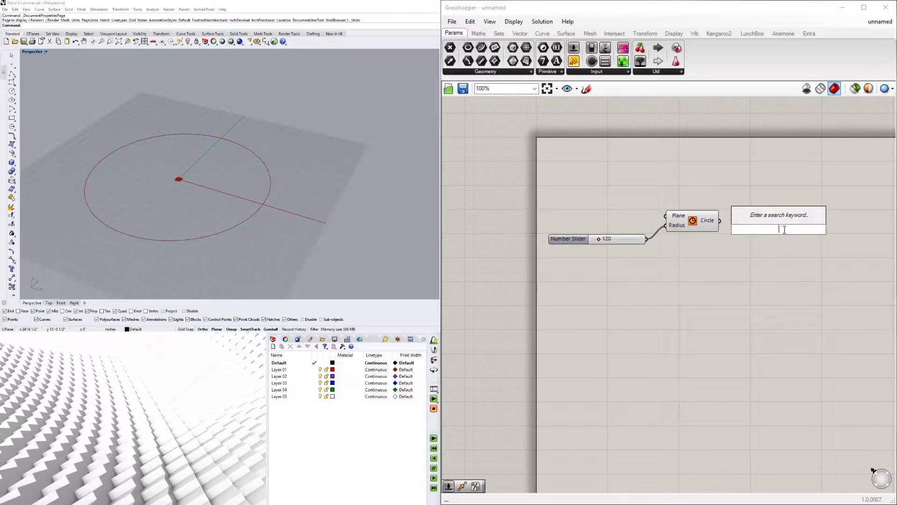
pyautogui.write('E')
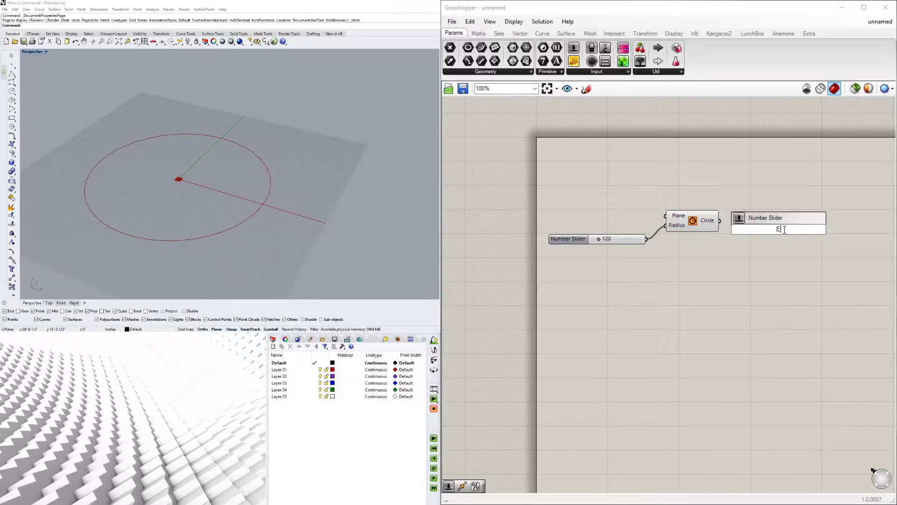
pyautogui.write('N')
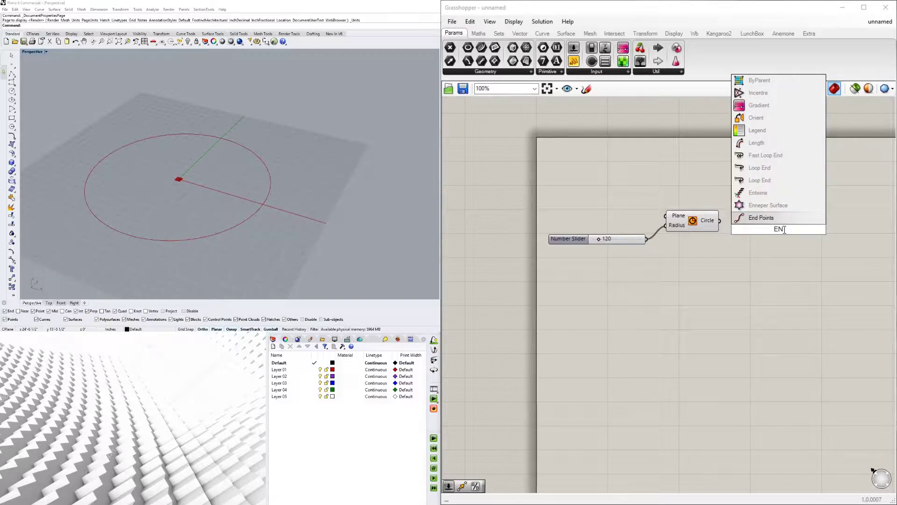
pyautogui.click(767, 218)
pyautogui.moveTo(721, 220); pyautogui.dragTo(753, 223)
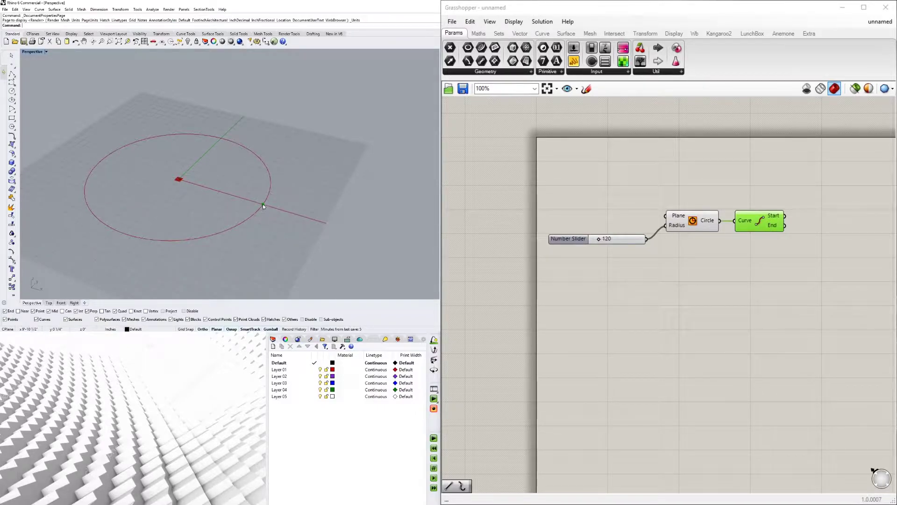
# Step: Move the Circle and End Points components together so they line up with the number slider
pyautogui.click(626, 299)
pyautogui.moveTo(756, 251); pyautogui.dragTo(693, 239)
pyautogui.click(761, 268)
pyautogui.click(779, 248)
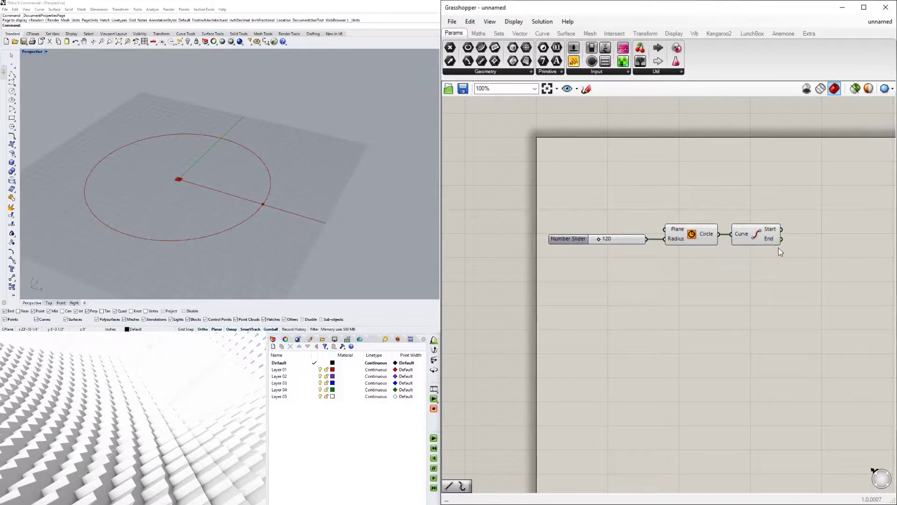
# Step: Add a second Circle component after End Points and connect the Start point to its Plane input
pyautogui.doubleClick(847, 220)
pyautogui.write('CIR')
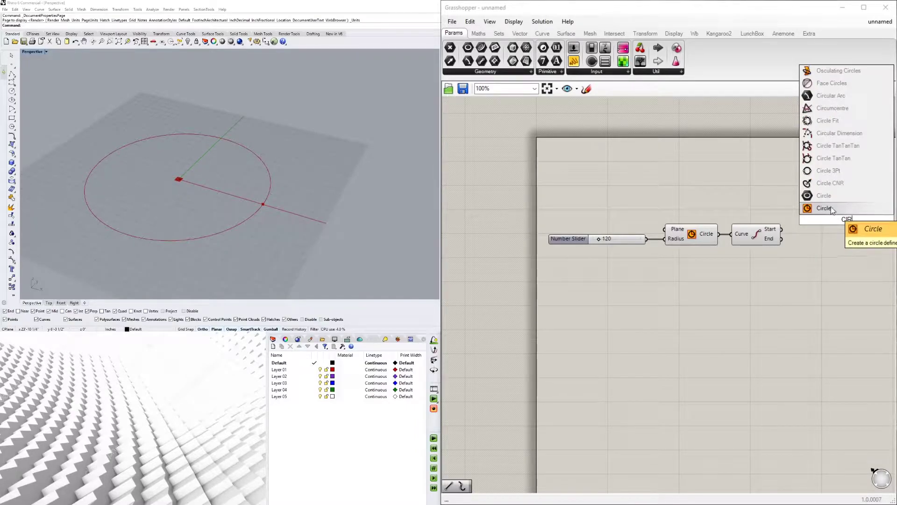
pyautogui.click(836, 208)
pyautogui.moveTo(852, 259); pyautogui.dragTo(847, 261)
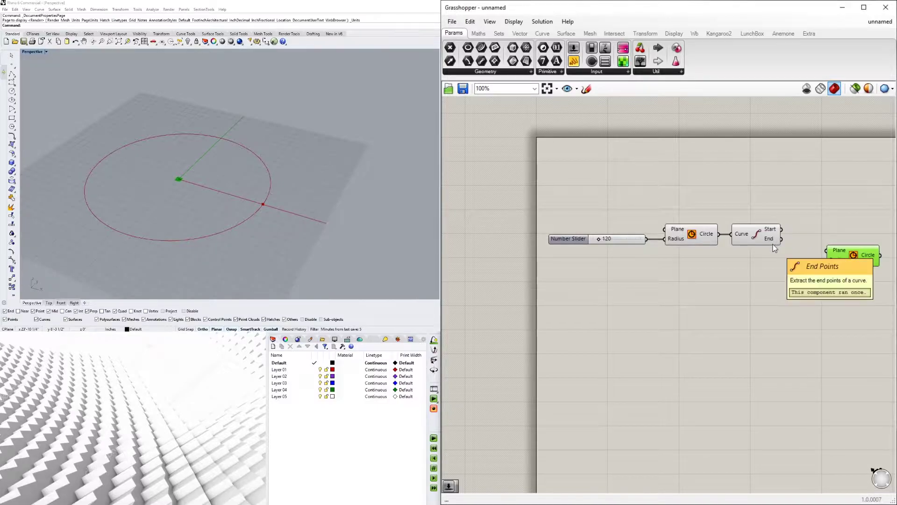
pyautogui.moveTo(782, 229); pyautogui.dragTo(824, 253)
pyautogui.click(318, 486)
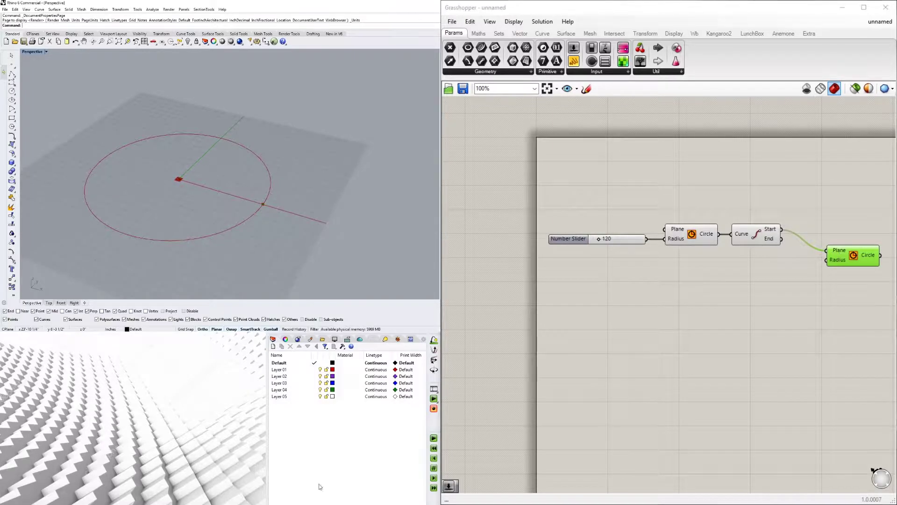
# Step: Add a number slider with the value 24 and connect it to the second Circle's Radius input
pyautogui.doubleClick(738, 276)
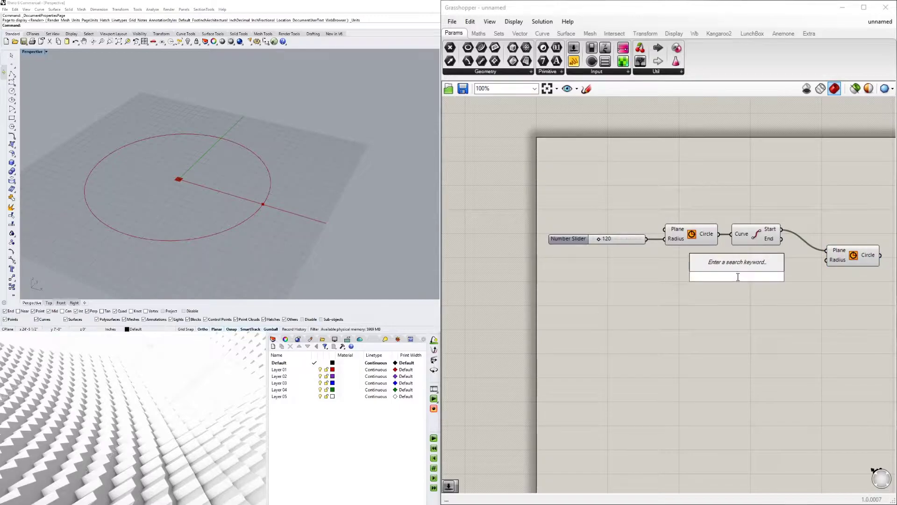
pyautogui.write('24')
pyautogui.press('Return')
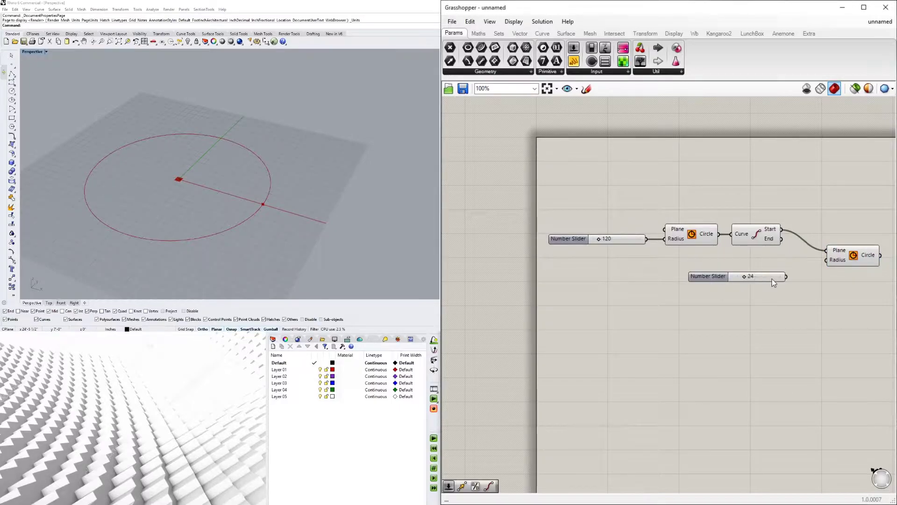
pyautogui.moveTo(787, 279); pyautogui.dragTo(827, 260)
pyautogui.click(842, 256)
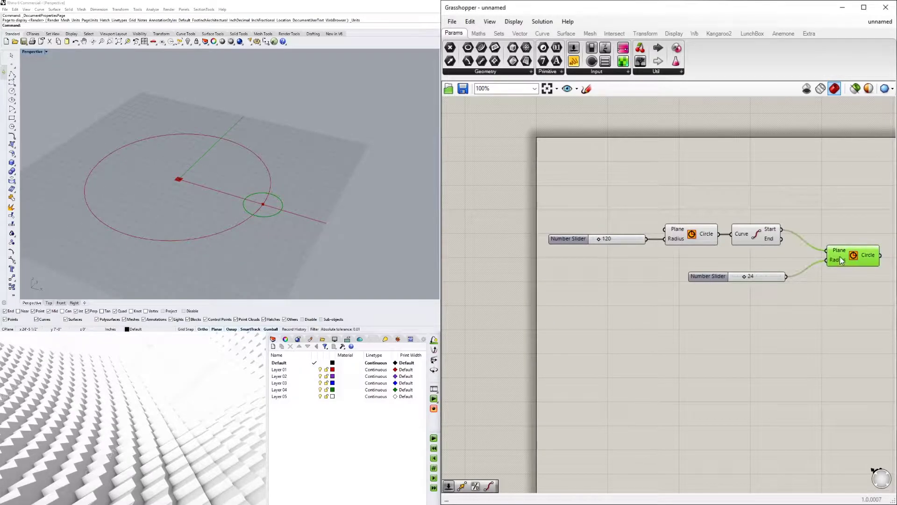
pyautogui.scroll(3, 280, 197)
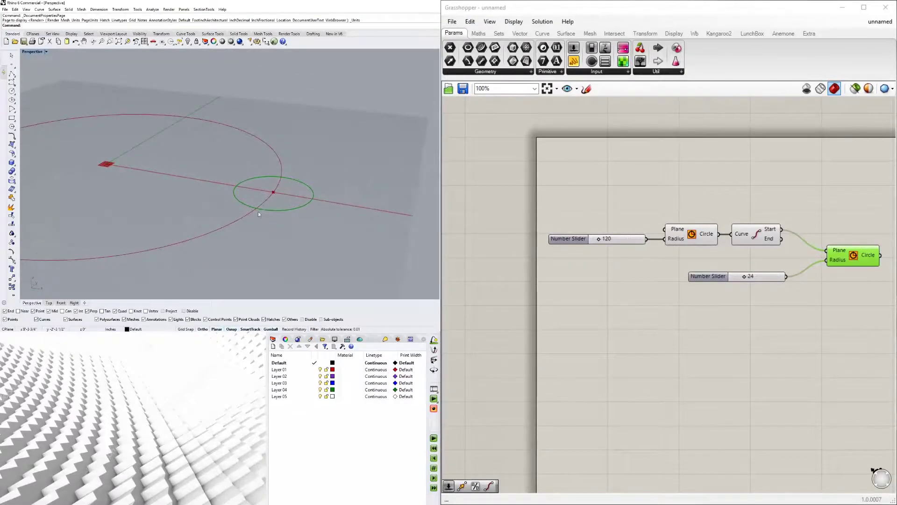
pyautogui.scroll(-3, 259, 214)
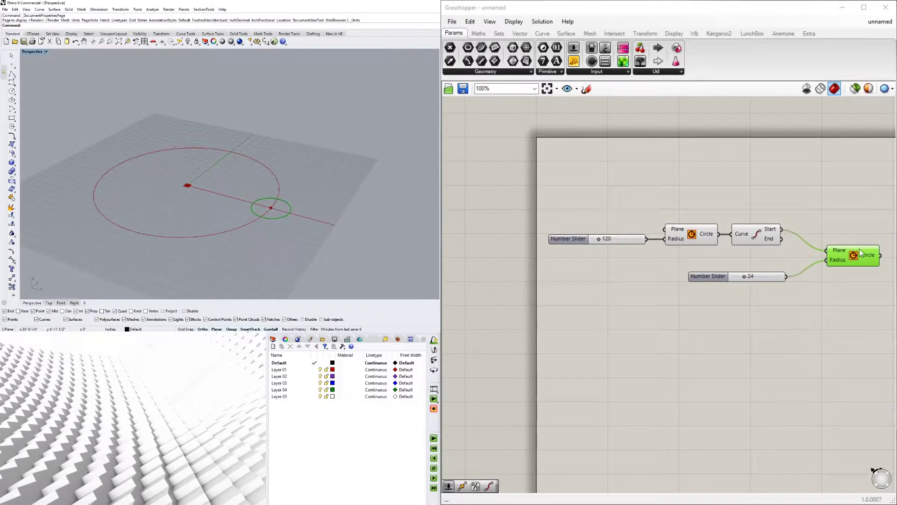
# Step: Move the second Circle component closer to End Points and tuck its radius slider beneath the first row
pyautogui.moveTo(872, 257); pyautogui.dragTo(761, 275)
pyautogui.moveTo(616, 307); pyautogui.dragTo(604, 294)
pyautogui.click(750, 312)
pyautogui.click(740, 282)
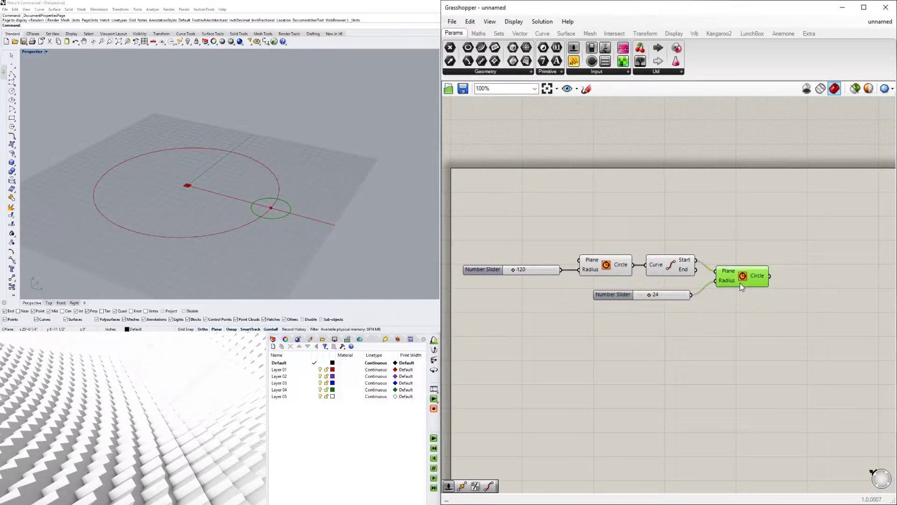
# Step: Add a Move component well after the second Circle and connect the circle to its Geometry input
pyautogui.doubleClick(801, 291)
pyautogui.write('MOVE')
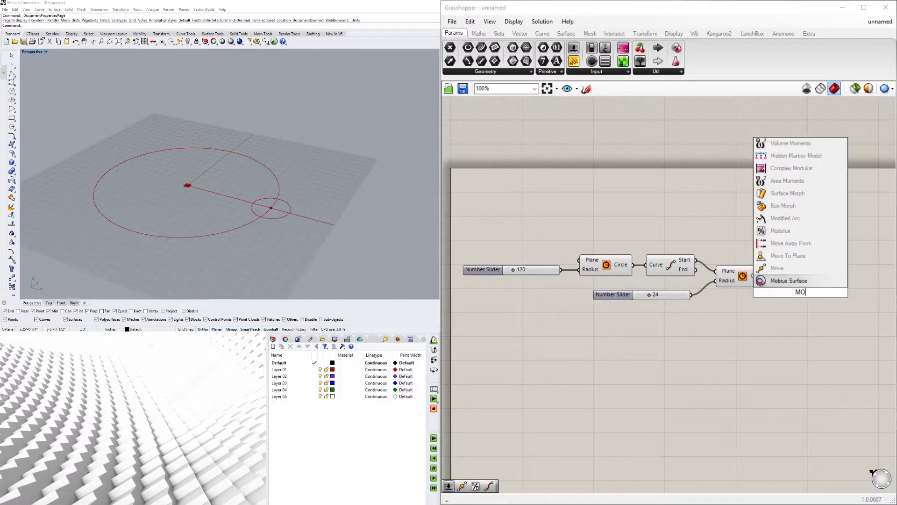
pyautogui.press('Return')
pyautogui.moveTo(822, 304); pyautogui.dragTo(738, 309, button='right')
pyautogui.moveTo(702, 304); pyautogui.dragTo(792, 304)
pyautogui.click(674, 287)
pyautogui.moveTo(685, 281); pyautogui.dragTo(807, 305)
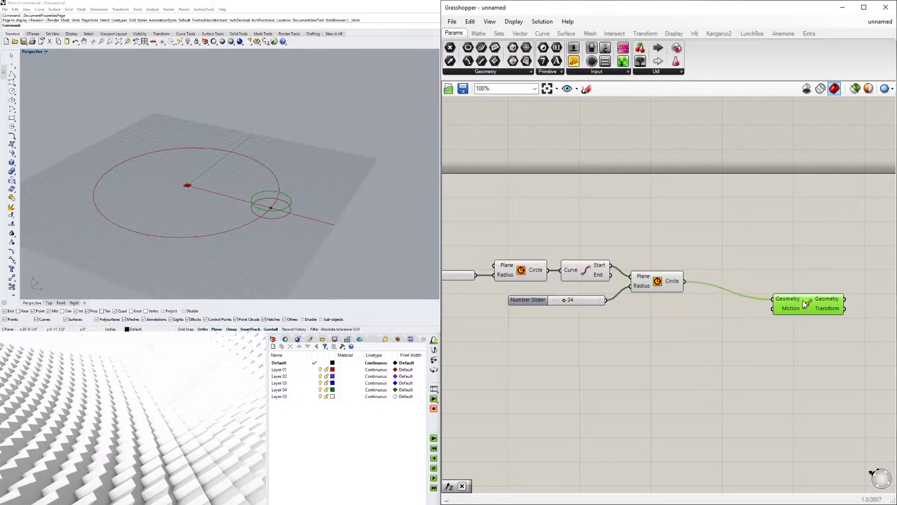
# Step: Add a Unit Z vector component below the second Circle and connect it to the Move component's Motion input
pyautogui.doubleClick(703, 322)
pyautogui.write('z')
pyautogui.click(692, 311)
pyautogui.moveTo(711, 323)
pyautogui.mouseDown()
pyautogui.moveTo(773, 328)
pyautogui.moveTo(775, 308)
pyautogui.moveTo(793, 301)
pyautogui.moveTo(791, 290)
pyautogui.moveTo(705, 329)
pyautogui.mouseUp()
# Step: Add a Series component to the canvas near the Unit Z vector
pyautogui.click(796, 349)
pyautogui.doubleClick(796, 350)
pyautogui.write('SER')
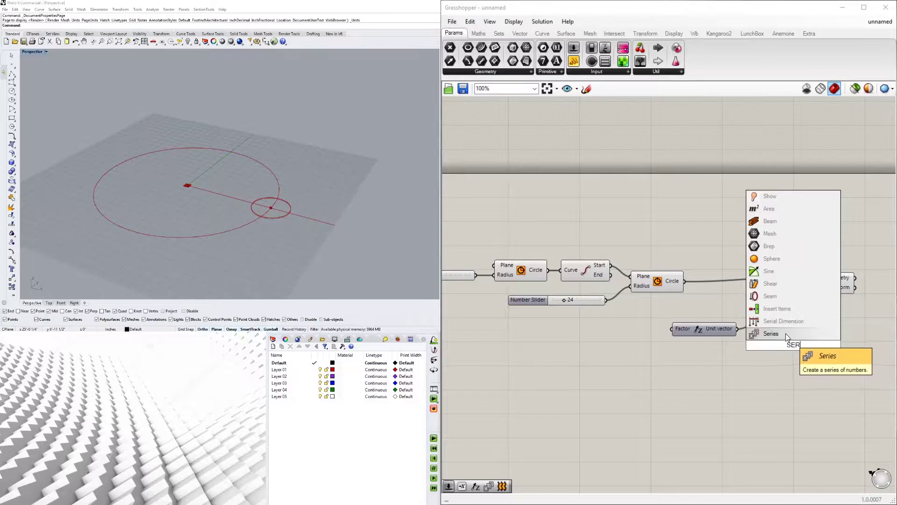
pyautogui.click(787, 334)
# Step: Arrange Series directly before Unit Z below the second Circle, keeping the Move component farther along
pyautogui.moveTo(781, 360); pyautogui.dragTo(756, 368, button='right')
pyautogui.moveTo(765, 309); pyautogui.dragTo(682, 306, button='right')
pyautogui.moveTo(712, 292); pyautogui.dragTo(796, 275)
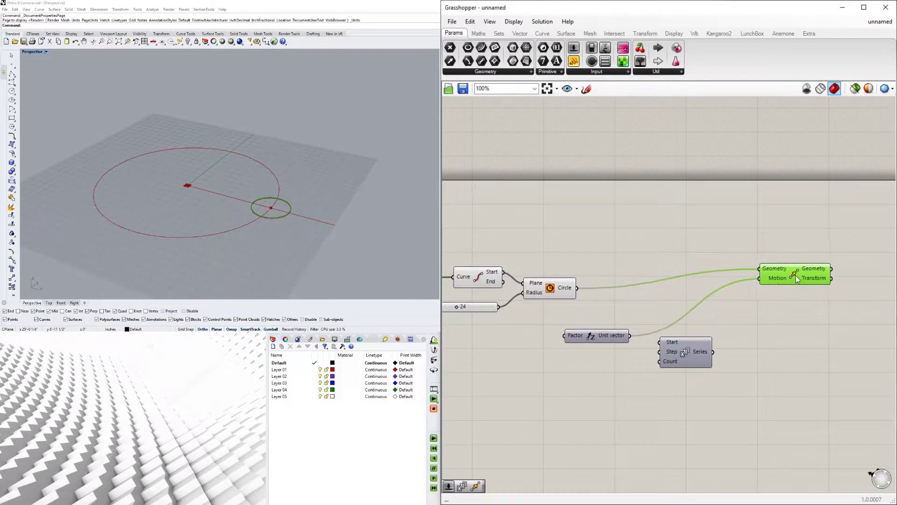
pyautogui.moveTo(624, 330); pyautogui.dragTo(755, 343)
pyautogui.moveTo(674, 349); pyautogui.dragTo(620, 326)
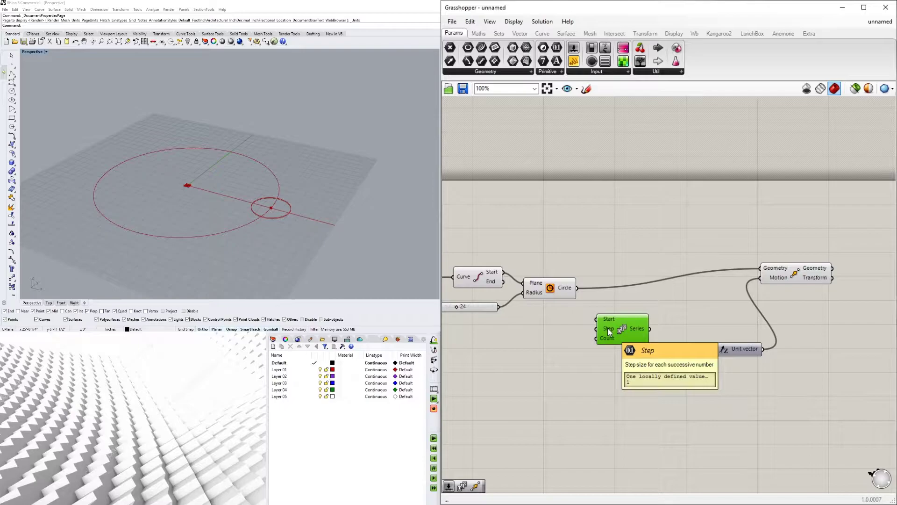
pyautogui.moveTo(648, 334); pyautogui.dragTo(632, 348)
pyautogui.moveTo(697, 349); pyautogui.dragTo(669, 338)
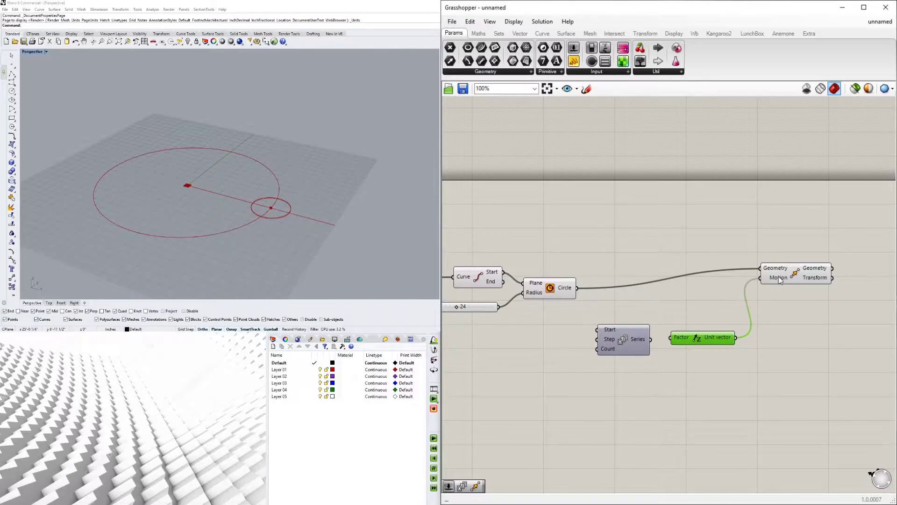
# Step: Duplicate the 24 radius slider and connect the copy to the Series component's Step input
pyautogui.moveTo(669, 337); pyautogui.dragTo(792, 332, button='right')
pyautogui.moveTo(551, 304); pyautogui.dragTo(618, 338)
pyautogui.moveTo(686, 337); pyautogui.dragTo(720, 334)
pyautogui.doubleClick(640, 359)
pyautogui.write('1')
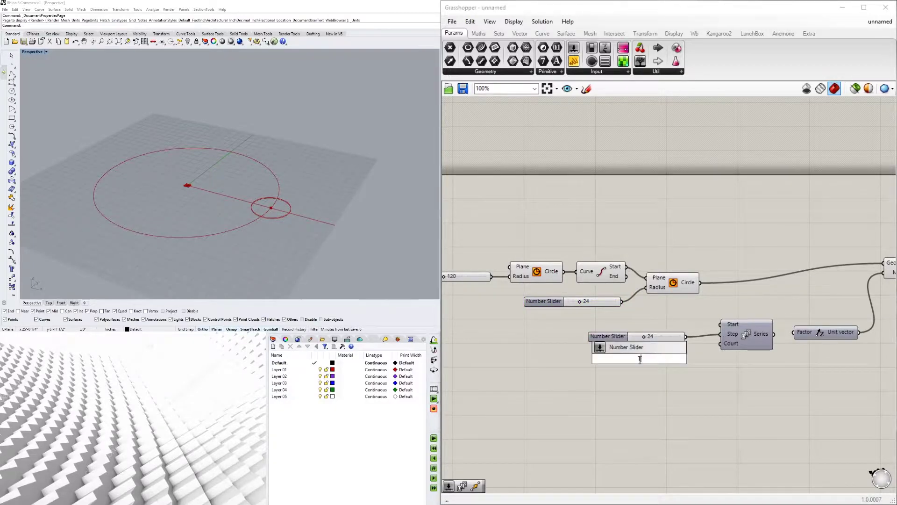
pyautogui.press('Return')
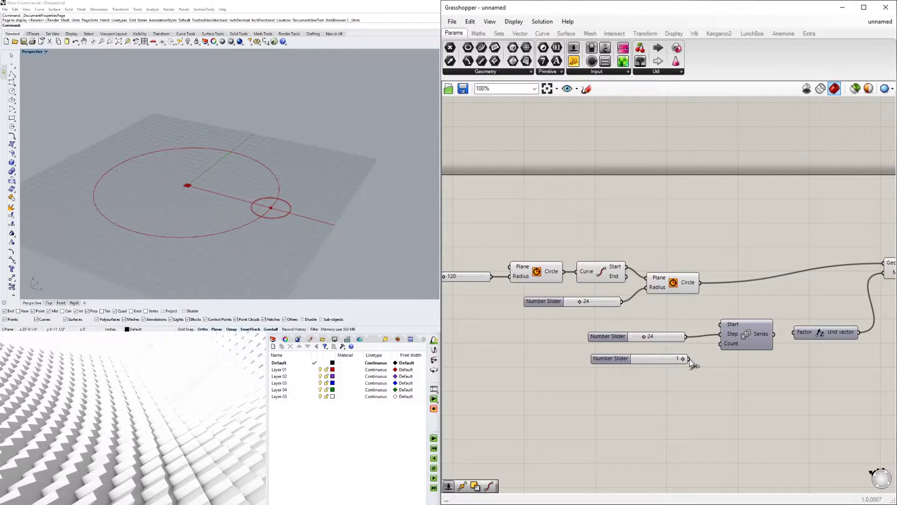
pyautogui.click(616, 357)
pyautogui.press('Delete')
# Step: Add a number slider with the value 2, connect it to the Series Count input, and place it under the step slider
pyautogui.doubleClick(615, 358)
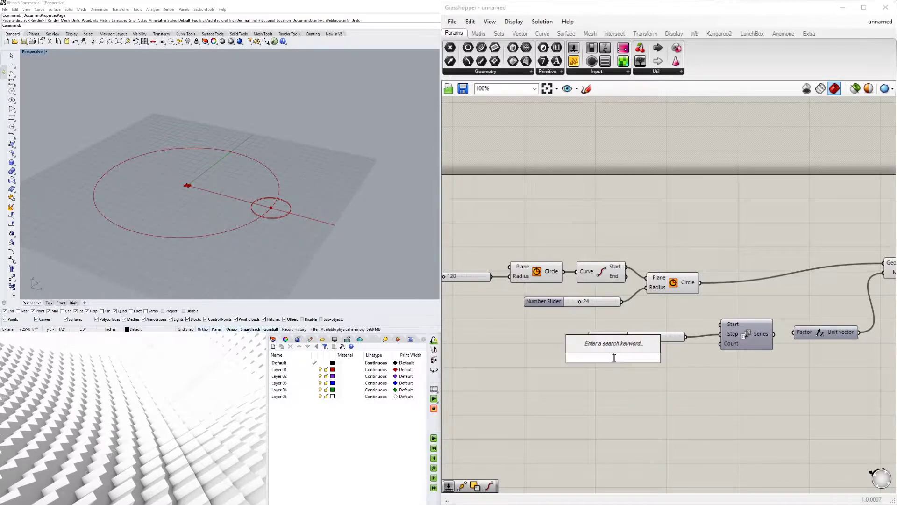
pyautogui.write('2')
pyautogui.press('Return')
pyautogui.moveTo(663, 358); pyautogui.dragTo(720, 344)
pyautogui.moveTo(583, 360); pyautogui.dragTo(603, 353)
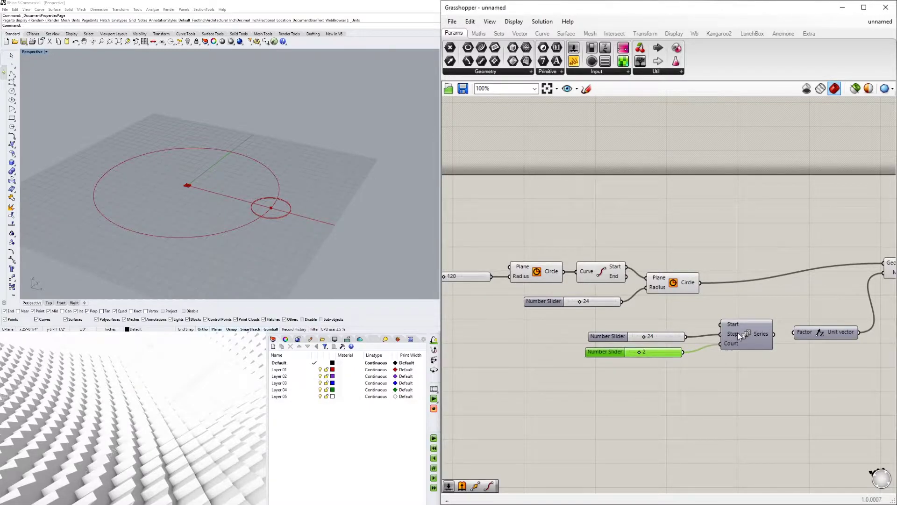
# Step: Connect the Series output to the Unit Z Factor input and select Move to check the stacked circles
pyautogui.moveTo(775, 334); pyautogui.dragTo(794, 333)
pyautogui.moveTo(715, 347); pyautogui.dragTo(639, 347, button='right')
pyautogui.click(838, 273)
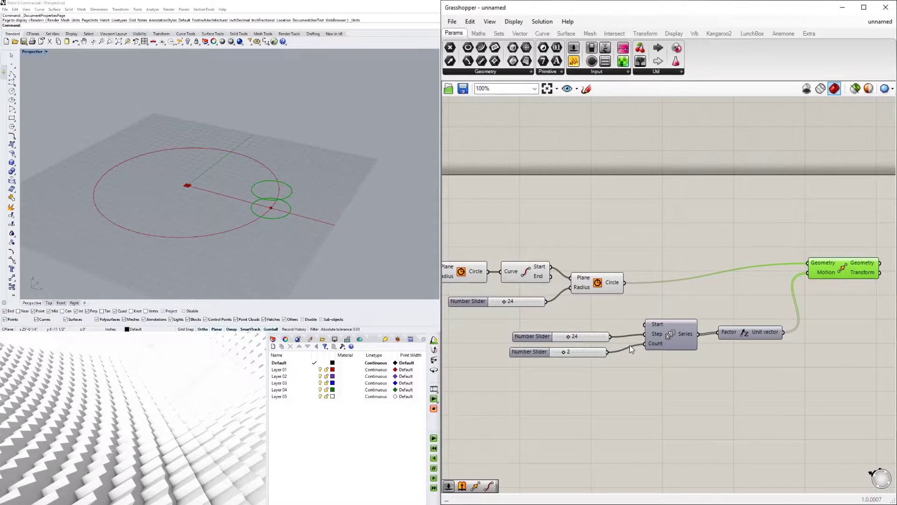
# Step: Set the Series step slider to 34 and the count slider to 2
pyautogui.scroll(3, 579, 344)
pyautogui.moveTo(564, 352); pyautogui.dragTo(570, 332)
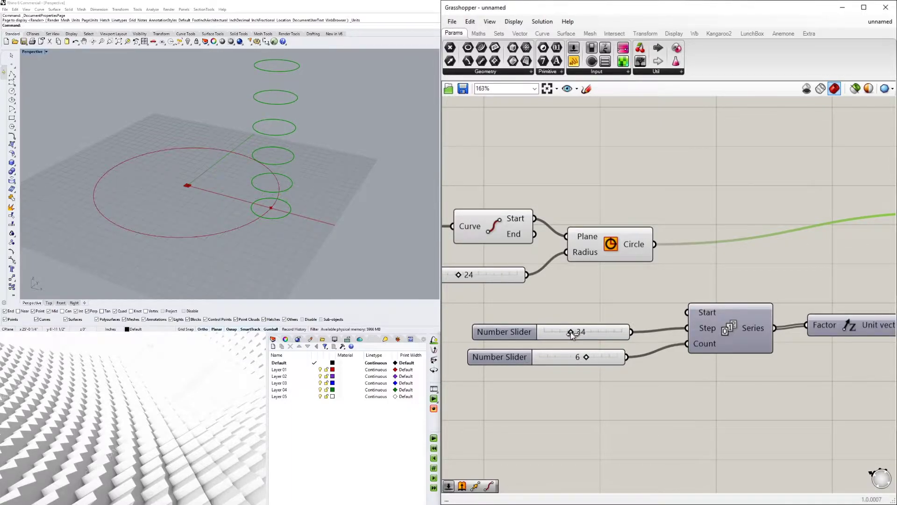
pyautogui.doubleClick(580, 358)
pyautogui.write('2')
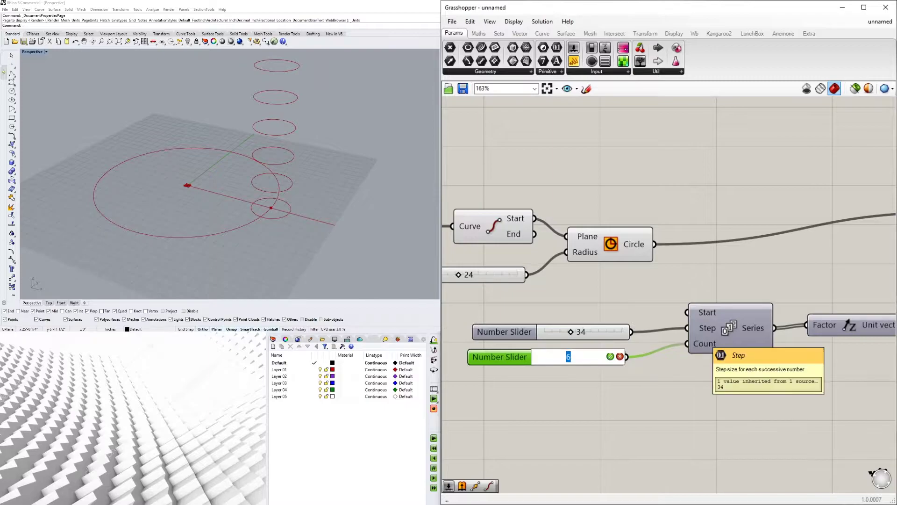
pyautogui.press('Return')
# Step: Turn off the viewport preview of the second Circle component
pyautogui.click(607, 244)
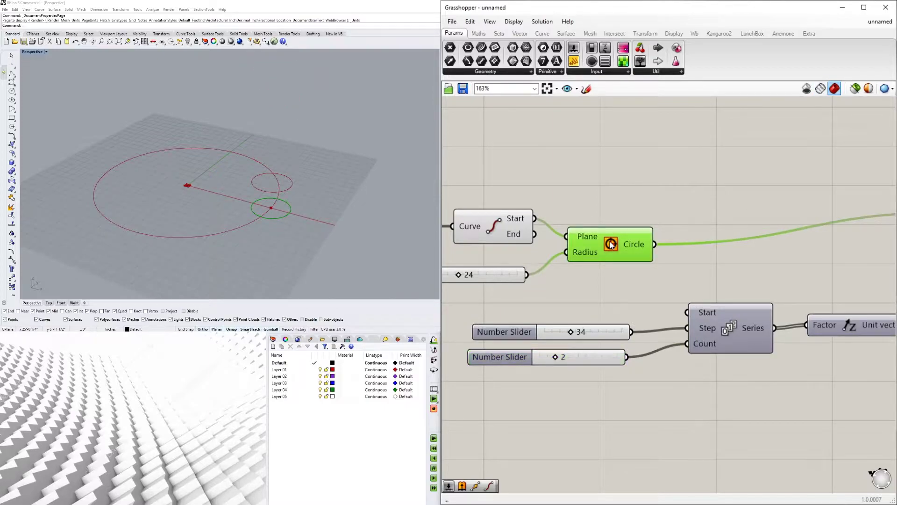
pyautogui.rightClick(607, 242)
pyautogui.click(622, 261)
pyautogui.click(669, 175)
# Step: Shift the Series, Unit Z and slider group beneath the second Circle and bring the Move component closer to them
pyautogui.scroll(-5, 678, 187)
pyautogui.moveTo(755, 233); pyautogui.dragTo(684, 269, button='right')
pyautogui.scroll(2, 732, 242)
pyautogui.moveTo(755, 241); pyautogui.dragTo(754, 270)
pyautogui.moveTo(702, 307); pyautogui.dragTo(779, 301, button='right')
pyautogui.click(743, 297)
pyautogui.moveTo(771, 271); pyautogui.dragTo(496, 333)
pyautogui.moveTo(662, 297); pyautogui.dragTo(587, 298)
pyautogui.click(623, 313)
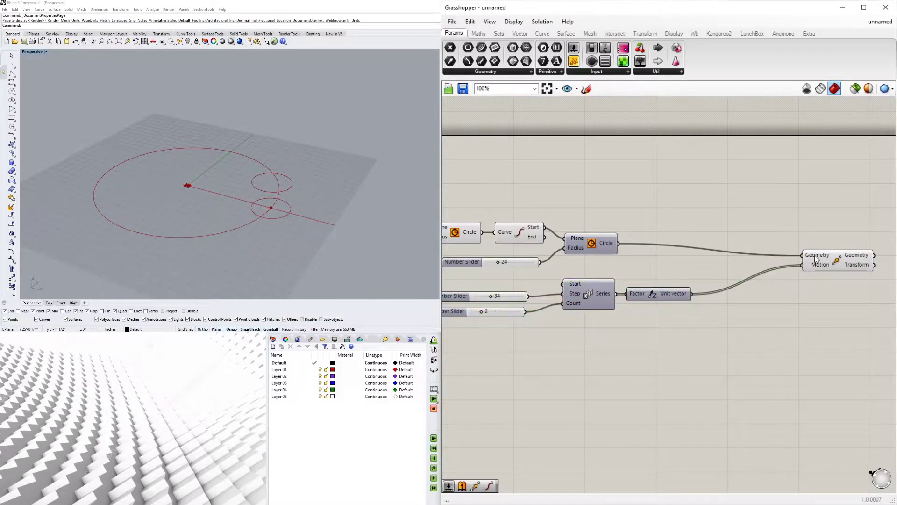
pyautogui.moveTo(837, 259); pyautogui.dragTo(745, 272)
pyautogui.click(767, 318)
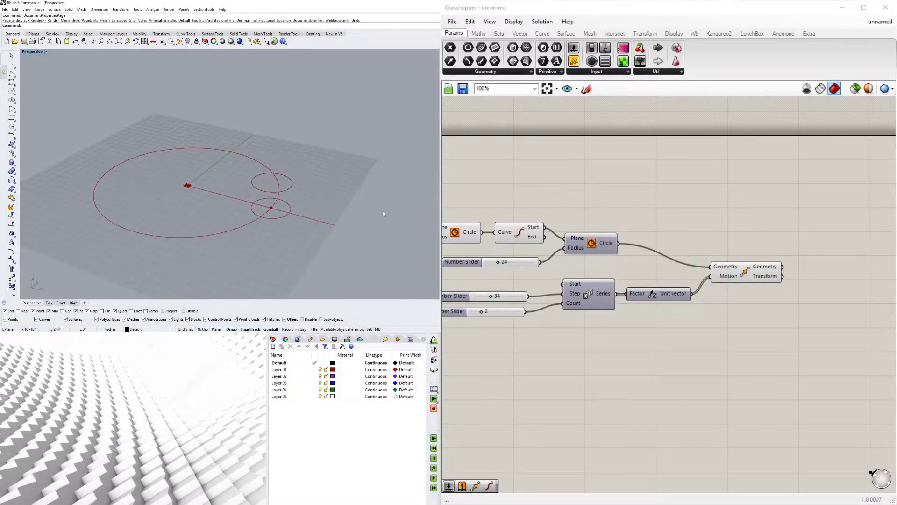
# Step: Add a Rotate component for rotating geometry in a plane, below the Move component
pyautogui.click(745, 272)
pyautogui.moveTo(299, 196); pyautogui.dragTo(259, 196, button='right')
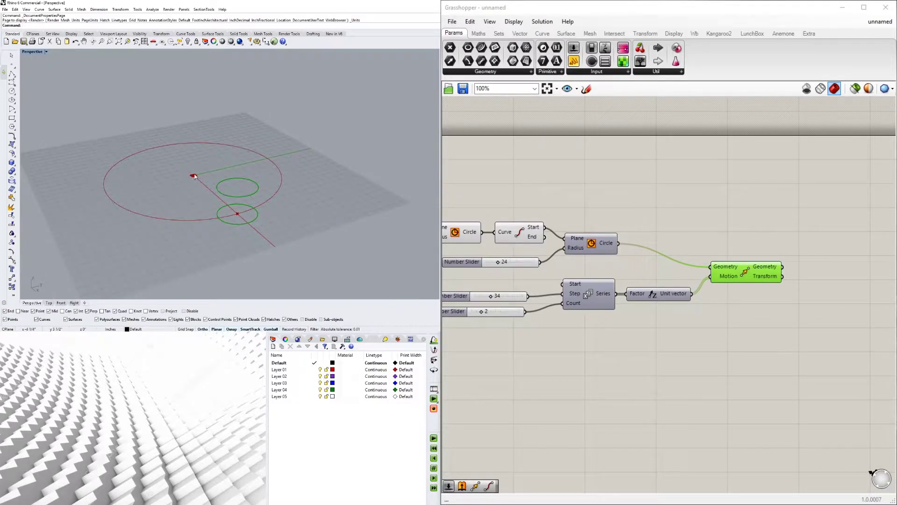
pyautogui.moveTo(701, 350); pyautogui.dragTo(740, 346, button='right')
pyautogui.doubleClick(740, 346)
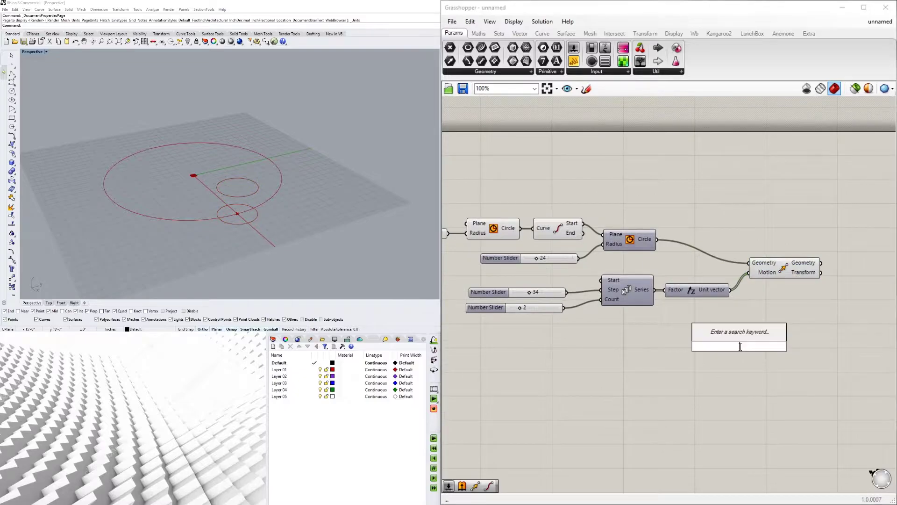
pyautogui.write('ROT')
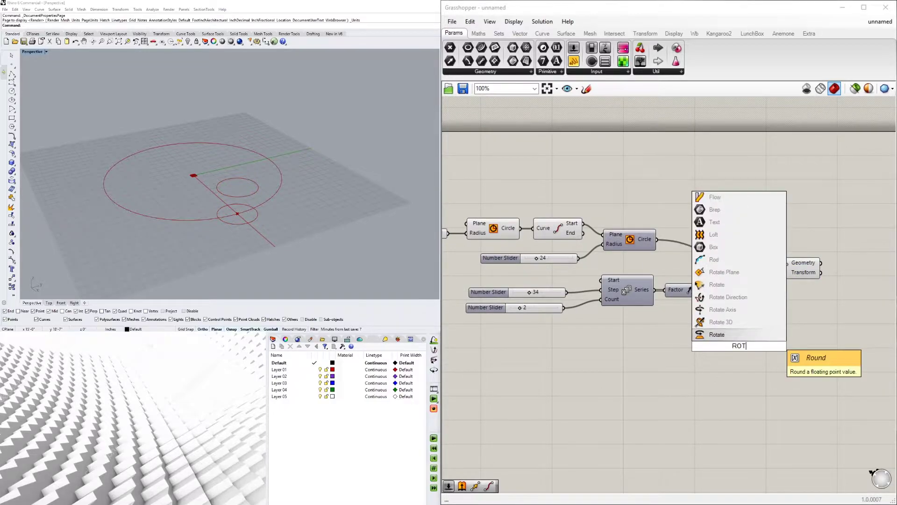
pyautogui.click(743, 335)
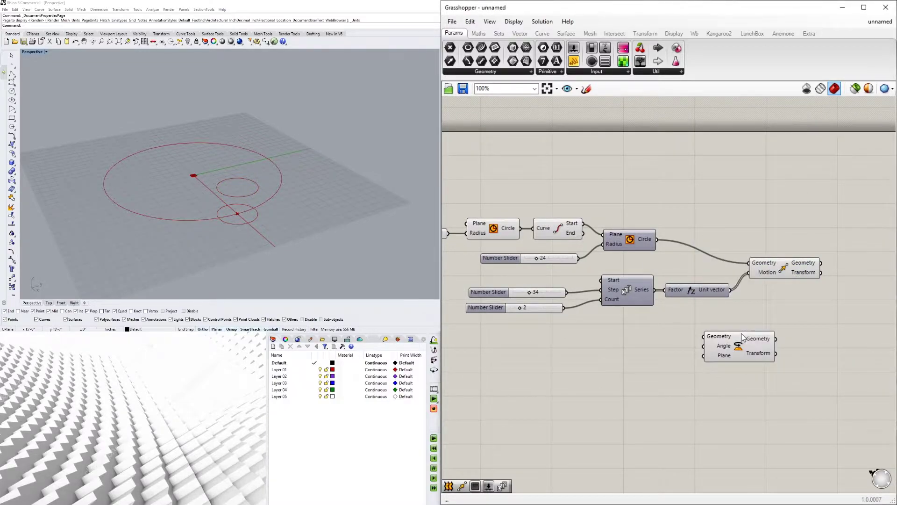
# Step: Place Rotate after the Move component and connect Move's Geometry output to Rotate's Geometry input
pyautogui.scroll(-1, 747, 347)
pyautogui.moveTo(747, 347); pyautogui.dragTo(676, 357, button='right')
pyautogui.moveTo(677, 357); pyautogui.dragTo(802, 283)
pyautogui.click(729, 291)
pyautogui.moveTo(790, 290); pyautogui.dragTo(803, 317, button='right')
pyautogui.moveTo(816, 298); pyautogui.dragTo(823, 274)
pyautogui.click(725, 317)
pyautogui.moveTo(751, 313); pyautogui.dragTo(789, 278)
# Step: Set the Rotate component's Angle input to degrees and shift the component slightly away from Move
pyautogui.moveTo(405, 182); pyautogui.dragTo(303, 156, button='right')
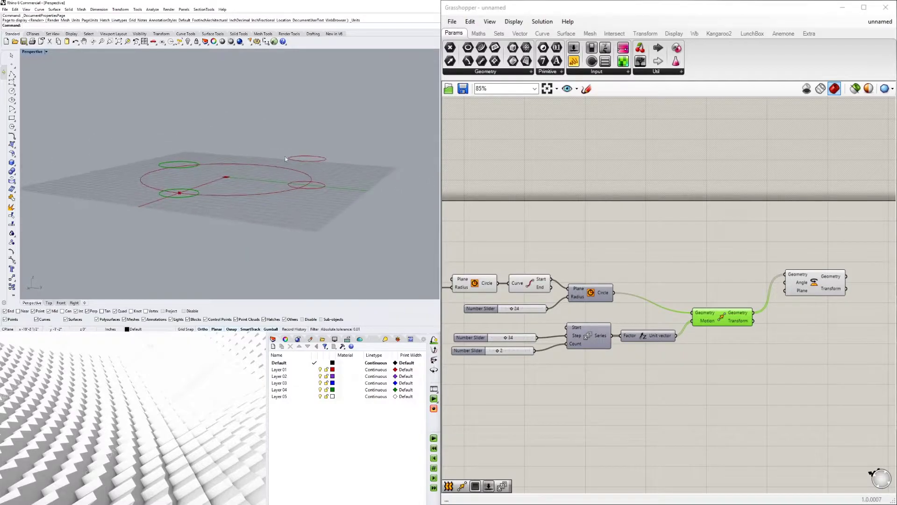
pyautogui.rightClick(800, 283)
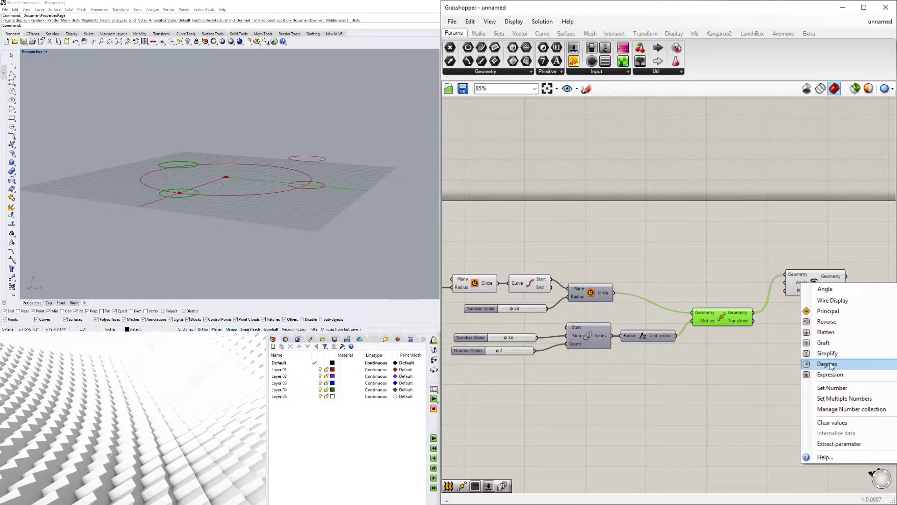
pyautogui.click(838, 365)
pyautogui.moveTo(229, 200); pyautogui.dragTo(283, 228, button='right')
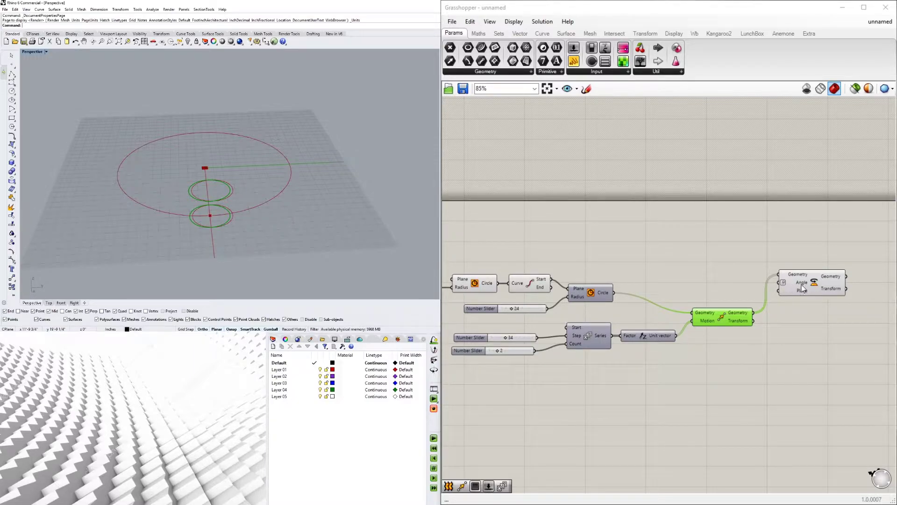
pyautogui.moveTo(808, 291); pyautogui.dragTo(821, 285)
# Step: Add a second Series component beside Rotate and connect the existing circle count slider to its Count input
pyautogui.click(590, 336)
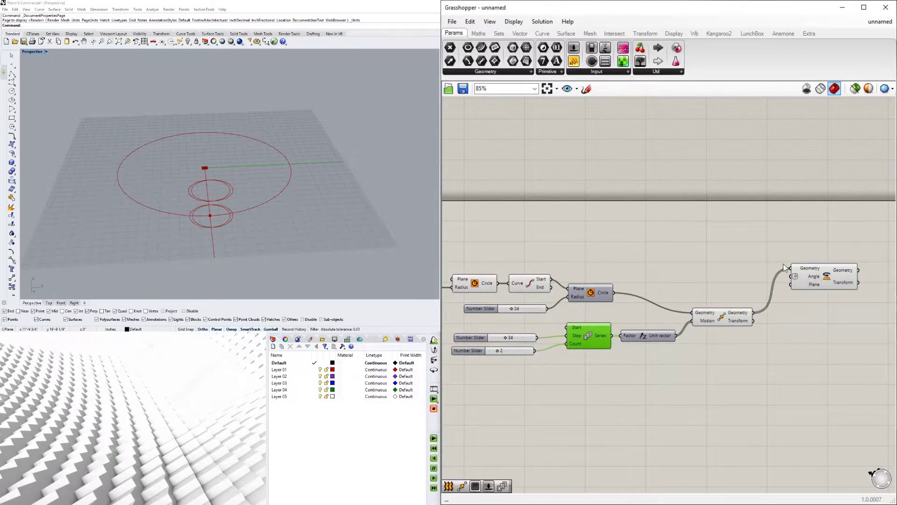
pyautogui.click(641, 367)
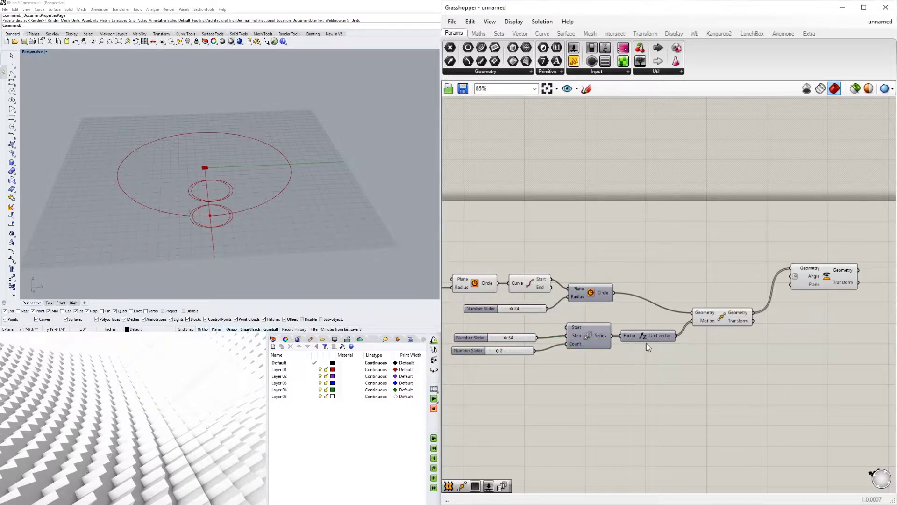
pyautogui.click(592, 332)
pyautogui.doubleClick(662, 259)
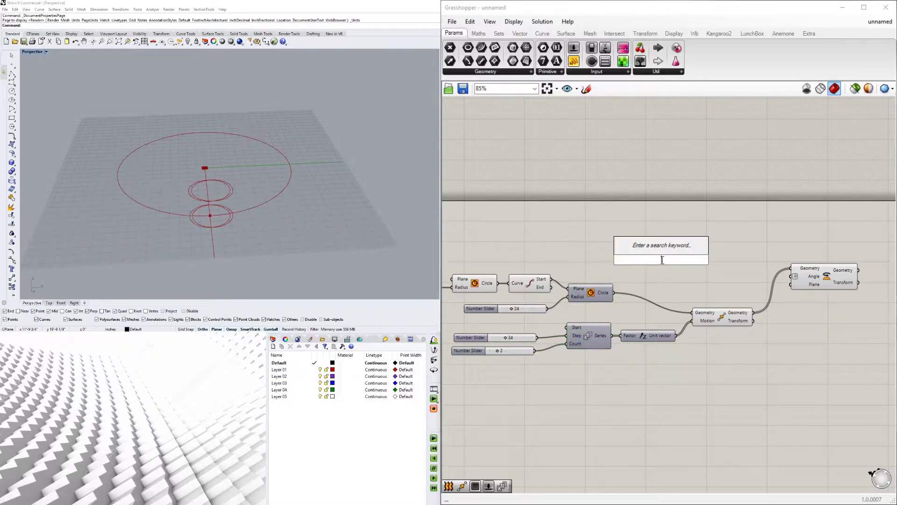
pyautogui.write('seri')
pyautogui.click(653, 248)
pyautogui.moveTo(664, 259); pyautogui.dragTo(725, 266)
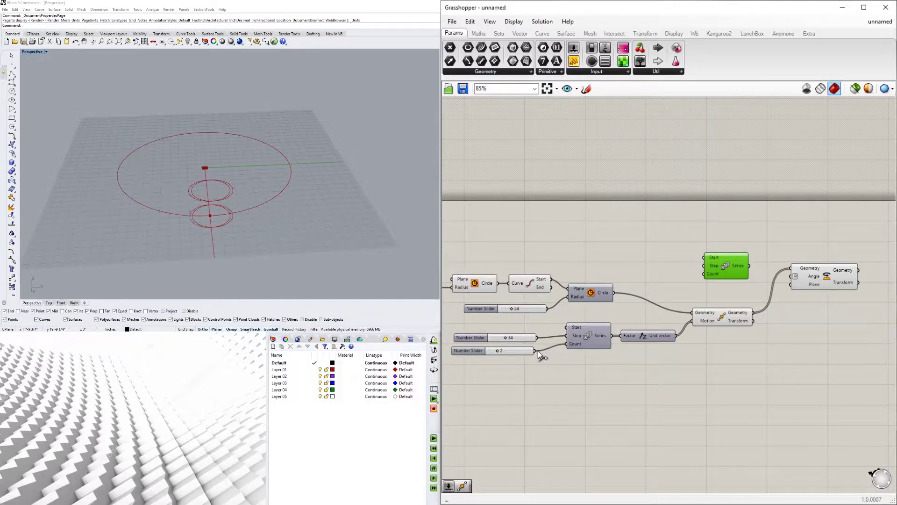
pyautogui.moveTo(536, 350); pyautogui.dragTo(738, 282)
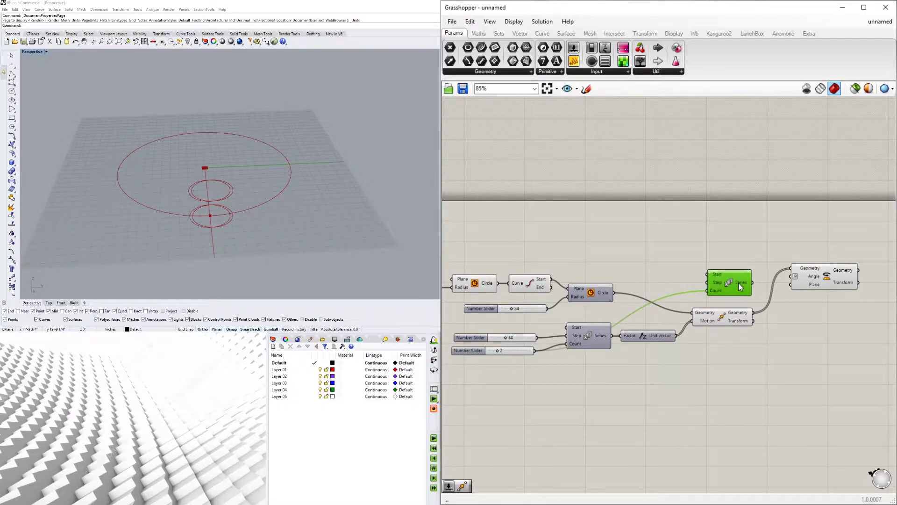
# Step: Add a number slider set to 5, connect it to the second Series' Step input, and place it above the small-circle component
pyautogui.doubleClick(610, 255)
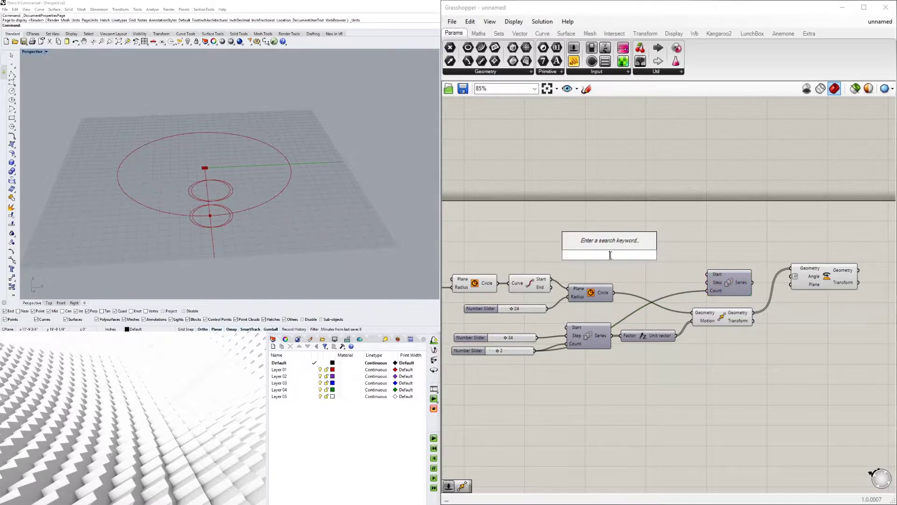
pyautogui.write('5')
pyautogui.press('Return')
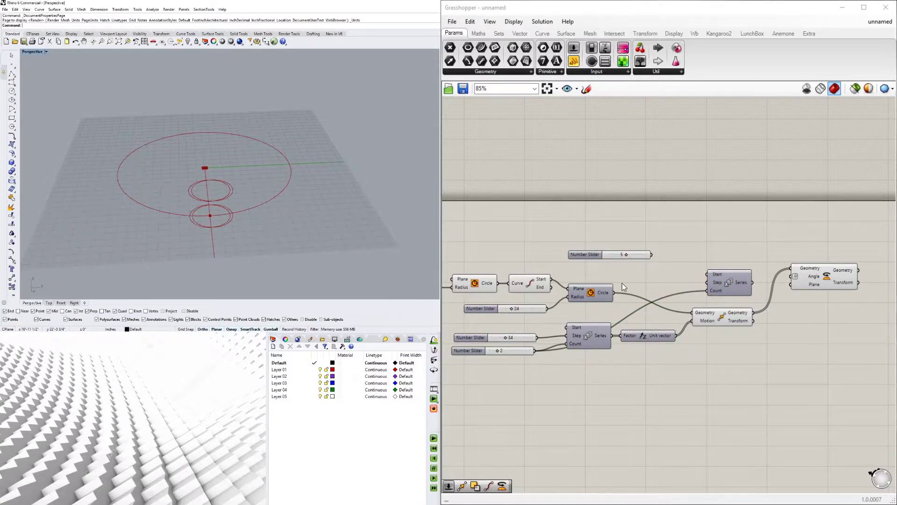
pyautogui.moveTo(655, 254); pyautogui.dragTo(705, 284)
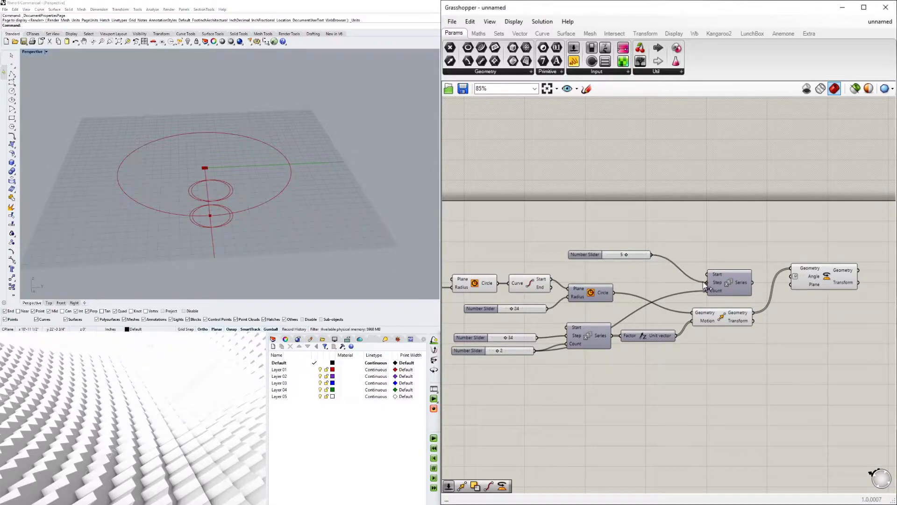
pyautogui.moveTo(745, 286)
pyautogui.moveTo(596, 254); pyautogui.dragTo(598, 265)
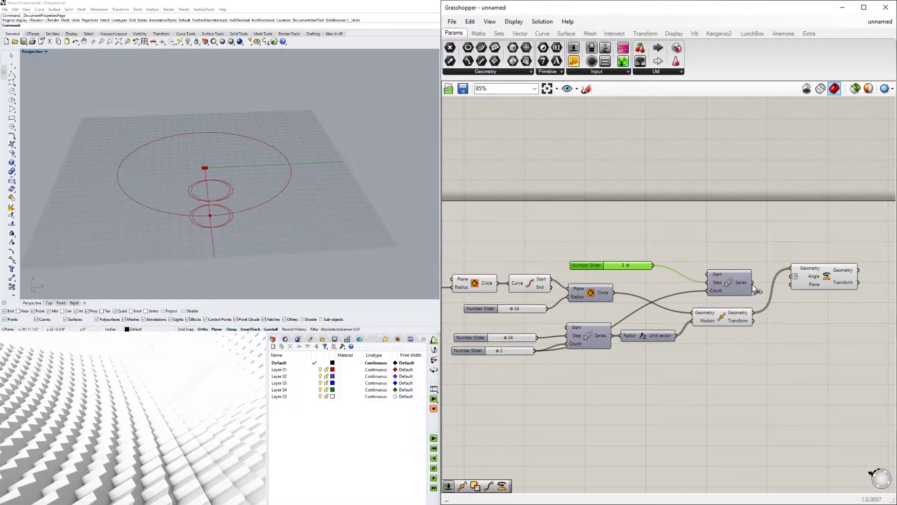
# Step: Connect the second Series' output to Rotate's Angle input and turn off the Move component's preview
pyautogui.click(813, 276)
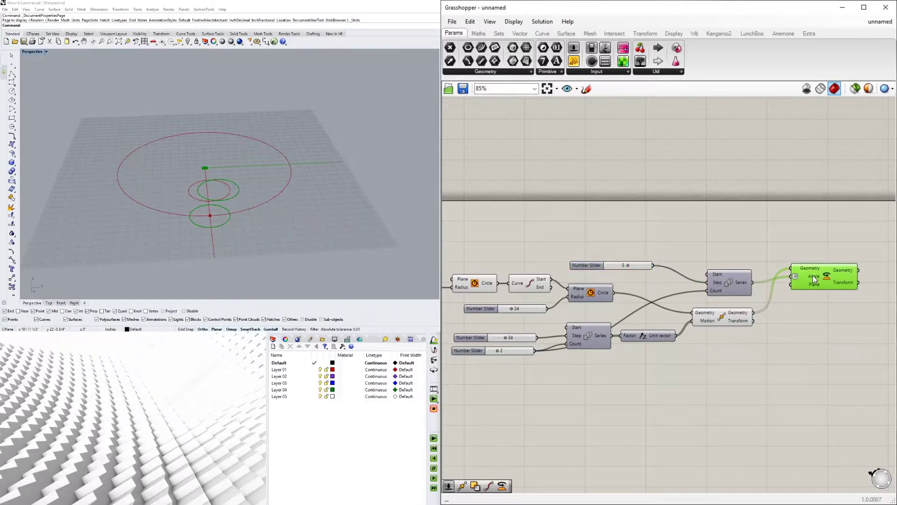
pyautogui.click(778, 228)
pyautogui.click(828, 277)
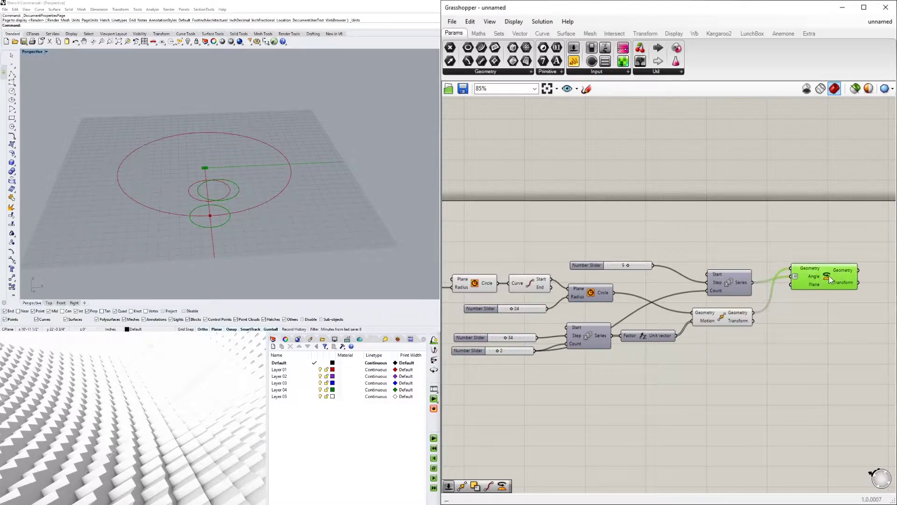
pyautogui.click(714, 312)
pyautogui.rightClick(720, 314)
pyautogui.click(739, 332)
# Step: Set the circle count slider to 5 and the rotation step slider to 10
pyautogui.scroll(3, 692, 303)
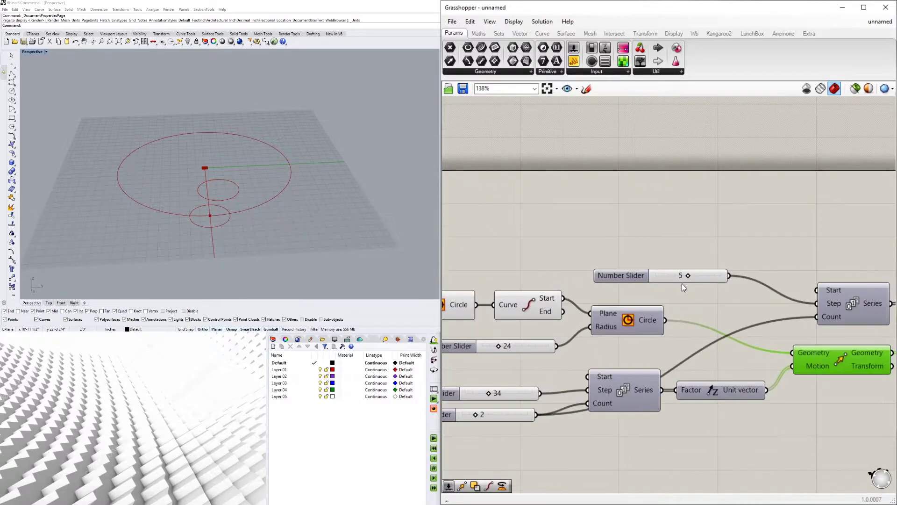
pyautogui.moveTo(686, 276)
pyautogui.mouseDown()
pyautogui.moveTo(708, 276)
pyautogui.moveTo(644, 277)
pyautogui.moveTo(695, 275)
pyautogui.mouseUp()
pyautogui.scroll(1, 572, 394)
pyautogui.moveTo(559, 394); pyautogui.dragTo(585, 394)
pyautogui.moveTo(758, 240); pyautogui.dragTo(658, 307, button='right')
pyautogui.moveTo(718, 299); pyautogui.dragTo(778, 301)
pyautogui.scroll(-2, 716, 301)
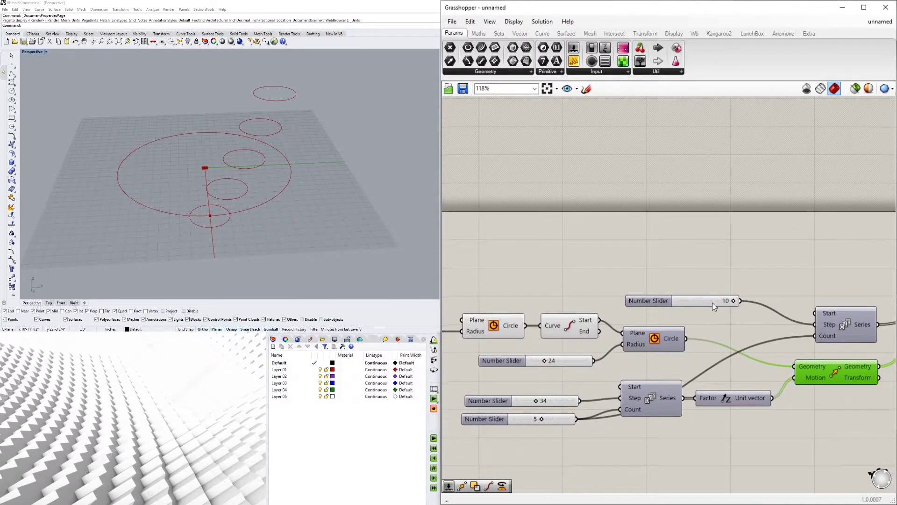
pyautogui.scroll(2, 713, 302)
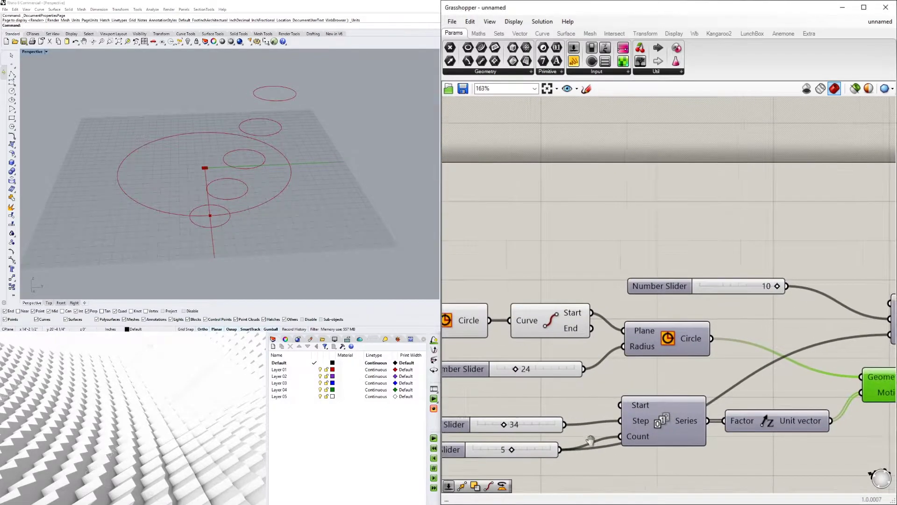
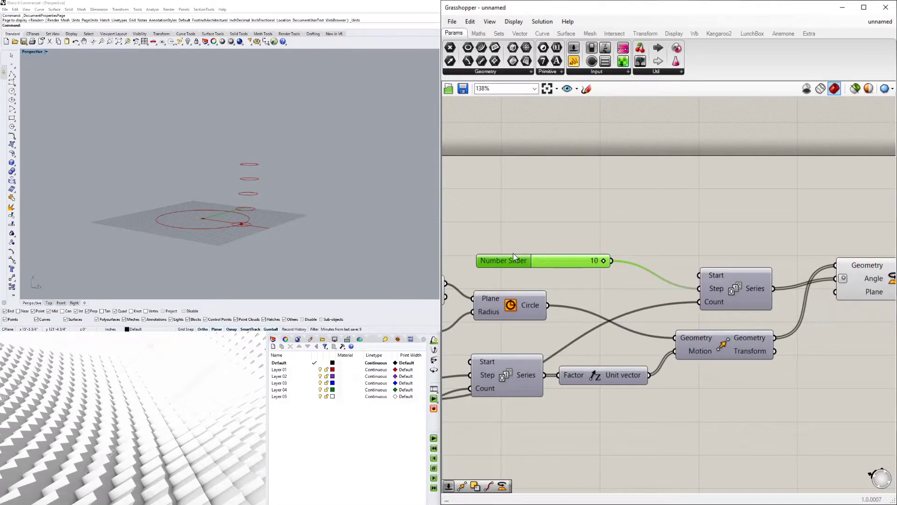
# Step: Replace the rotation step slider with one ranging from 0 to 45 and connect it to the second Series' Step input
pyautogui.press('Delete')
pyautogui.doubleClick(537, 231)
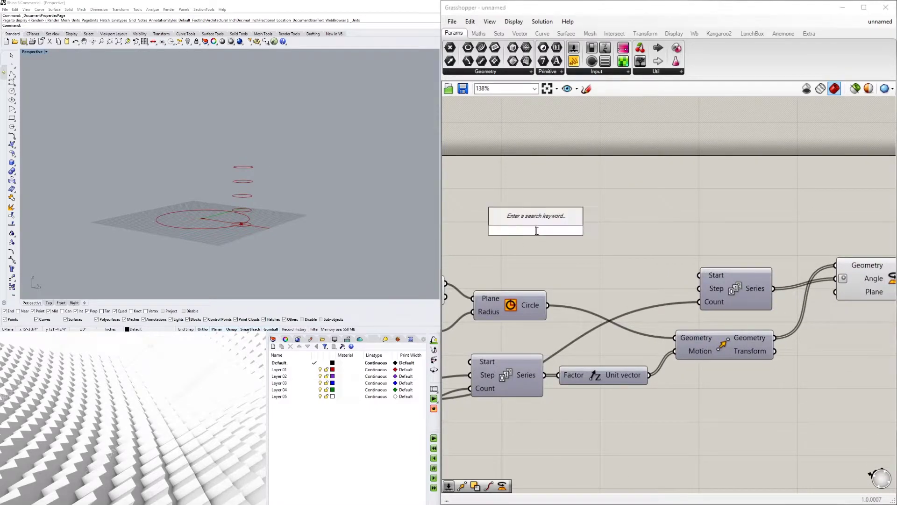
pyautogui.write('0.')
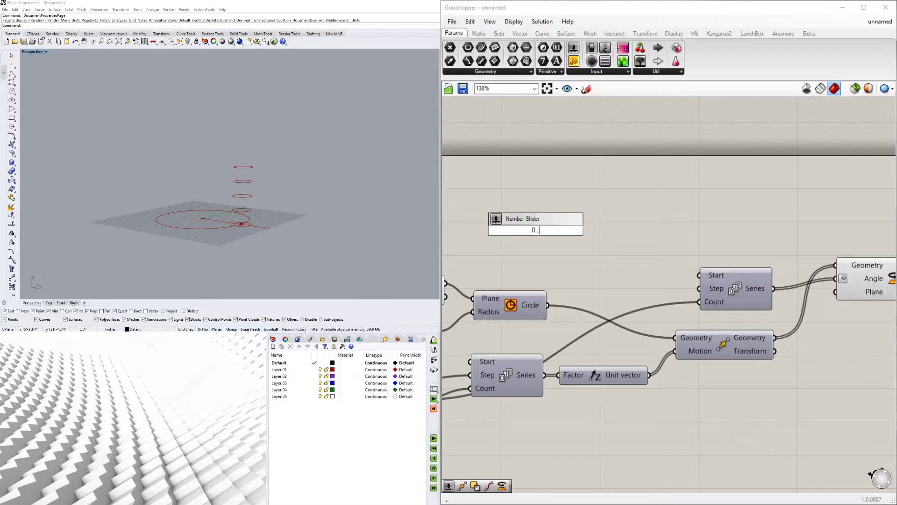
pyautogui.write('.45')
pyautogui.press('Return')
pyautogui.moveTo(551, 234); pyautogui.dragTo(608, 252, button='right')
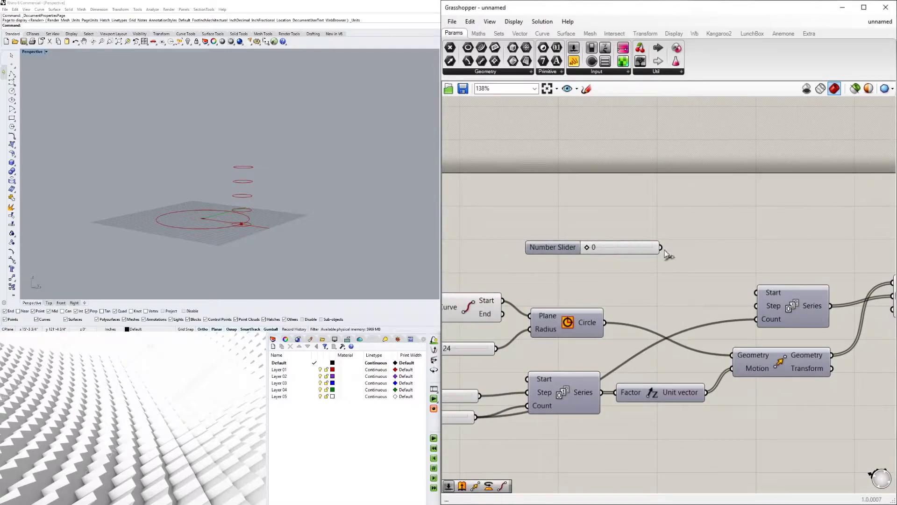
pyautogui.moveTo(661, 247); pyautogui.dragTo(757, 305)
# Step: Set the new rotation step slider to 28 and the circle count slider to 7
pyautogui.click(256, 156)
pyautogui.scroll(5, 236, 192)
pyautogui.moveTo(590, 249); pyautogui.dragTo(630, 251)
pyautogui.scroll(-2, 591, 334)
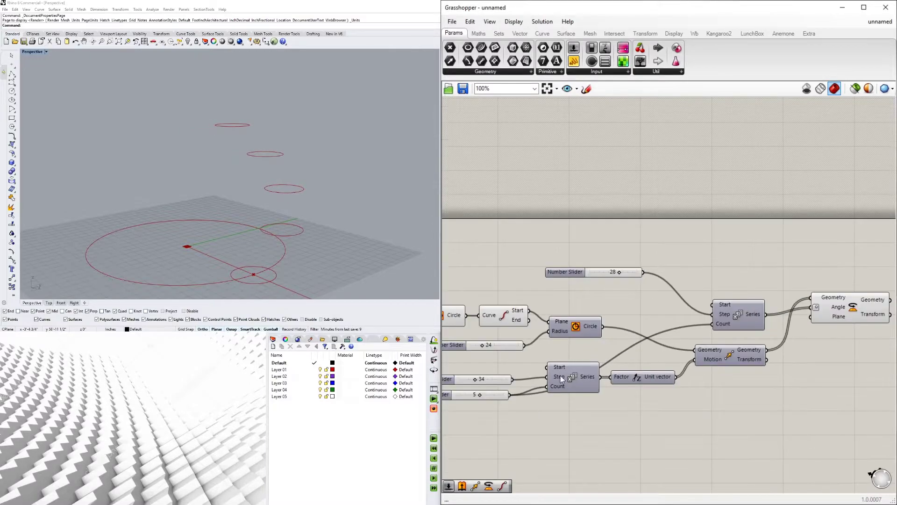
pyautogui.scroll(3, 560, 374)
pyautogui.moveTo(569, 381); pyautogui.dragTo(586, 382)
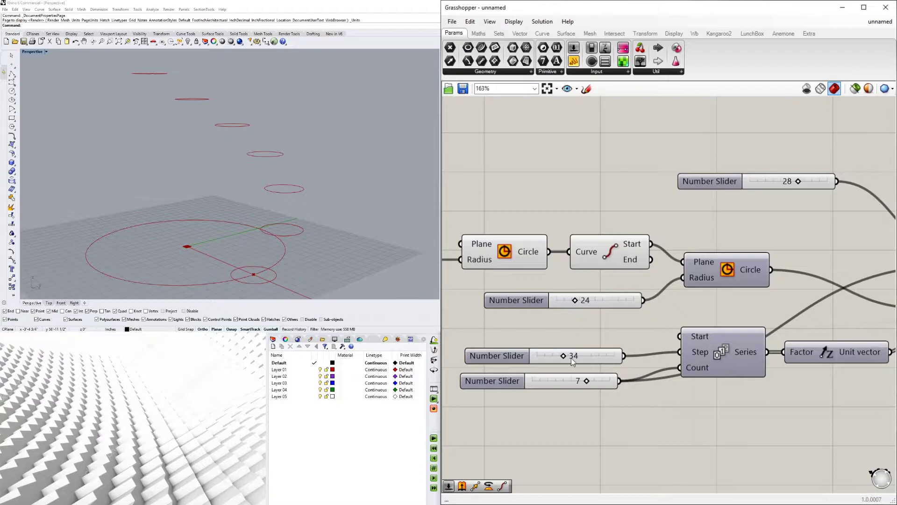
# Step: Adjust the tower sliders to a vertical step of 24, a rotation step of 11 and a circle count of 8
pyautogui.moveTo(566, 356); pyautogui.dragTo(557, 357)
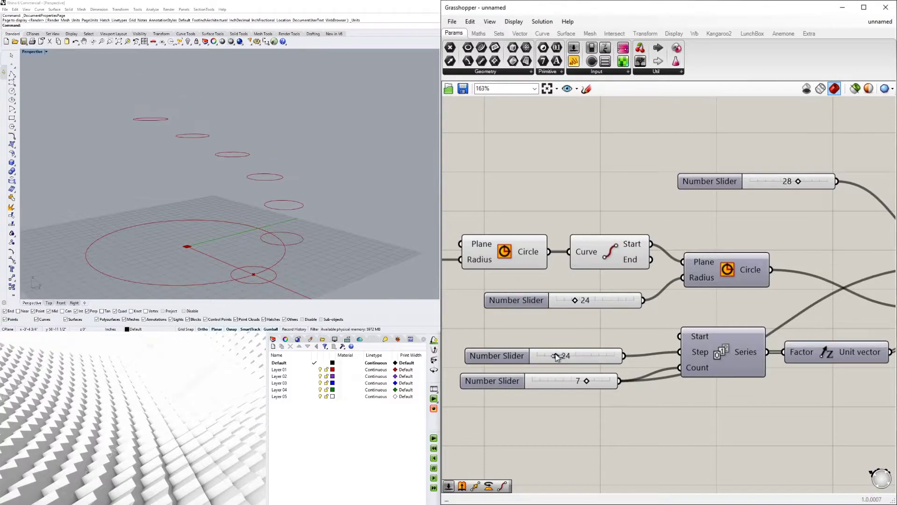
pyautogui.moveTo(795, 184); pyautogui.dragTo(765, 183)
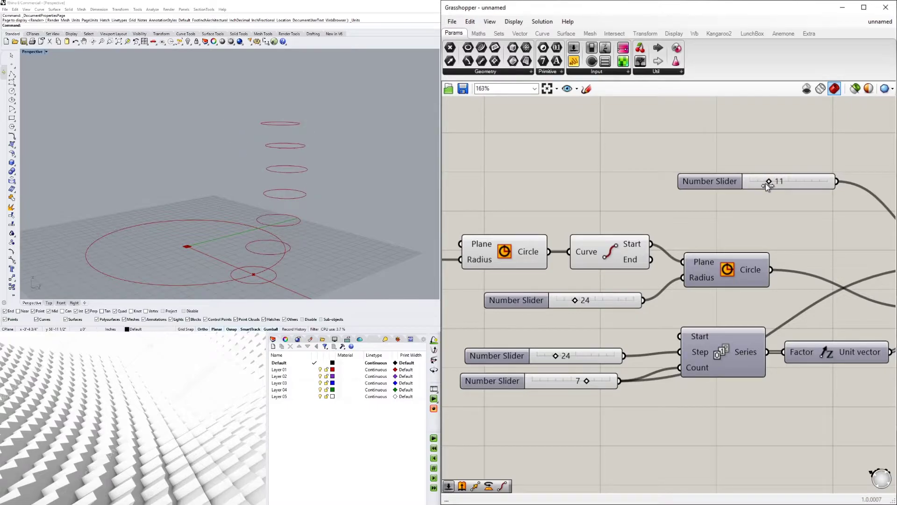
pyautogui.moveTo(587, 382)
pyautogui.mouseDown()
pyautogui.moveTo(605, 381)
pyautogui.moveTo(596, 381)
pyautogui.mouseUp()
# Step: Add a Loft component after Rotate and connect Rotate's Geometry output to it
pyautogui.scroll(-4, 727, 299)
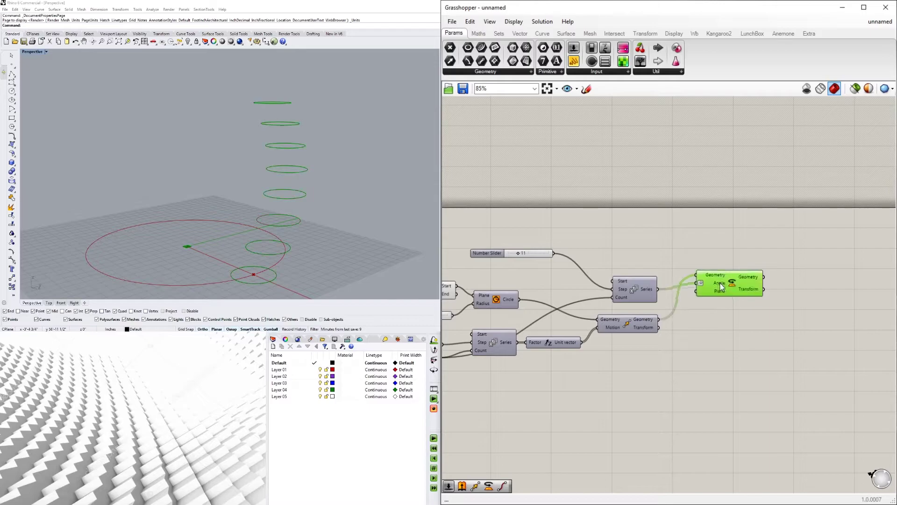
pyautogui.doubleClick(806, 305)
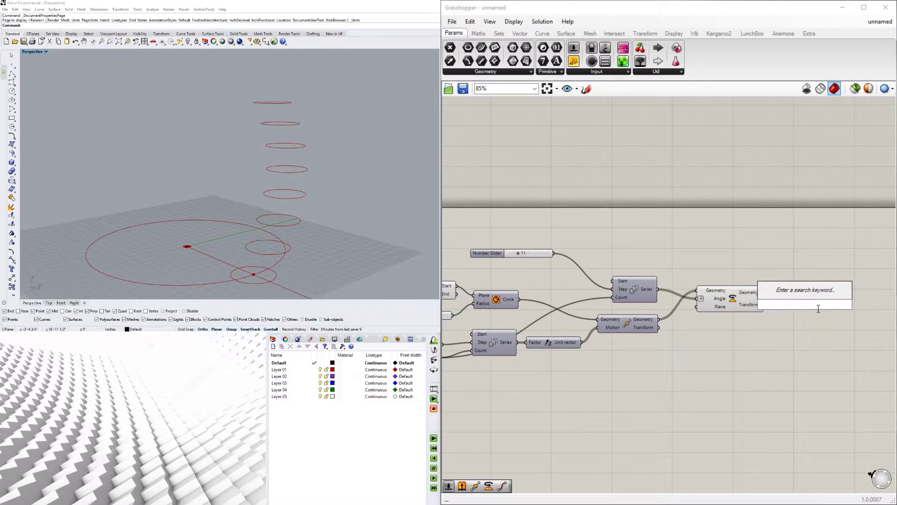
pyautogui.write('loft')
pyautogui.click(805, 281)
pyautogui.moveTo(769, 294); pyautogui.dragTo(810, 302)
pyautogui.click(275, 464)
pyautogui.moveTo(320, 166); pyautogui.dragTo(269, 201, button='right')
# Step: Extend the circle count slider's range to 50 and raise the count to 50
pyautogui.scroll(-2, 624, 350)
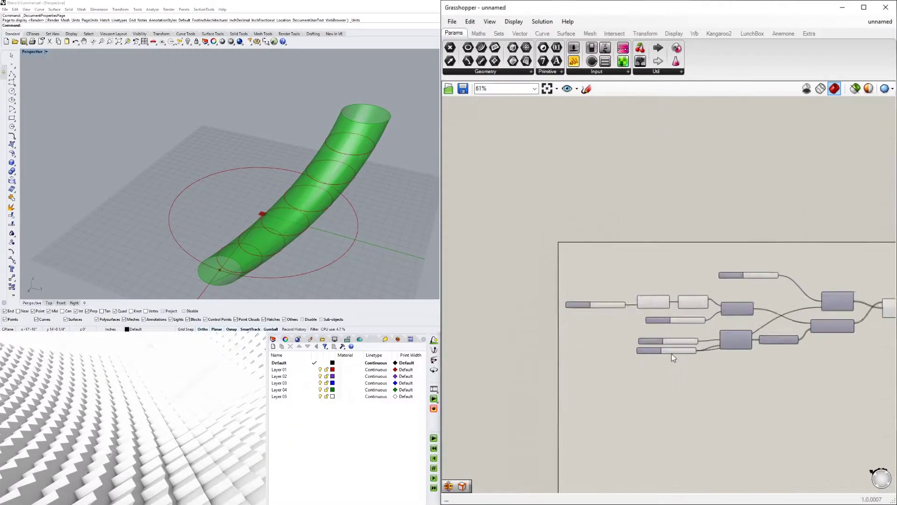
pyautogui.scroll(3, 672, 355)
pyautogui.doubleClick(671, 352)
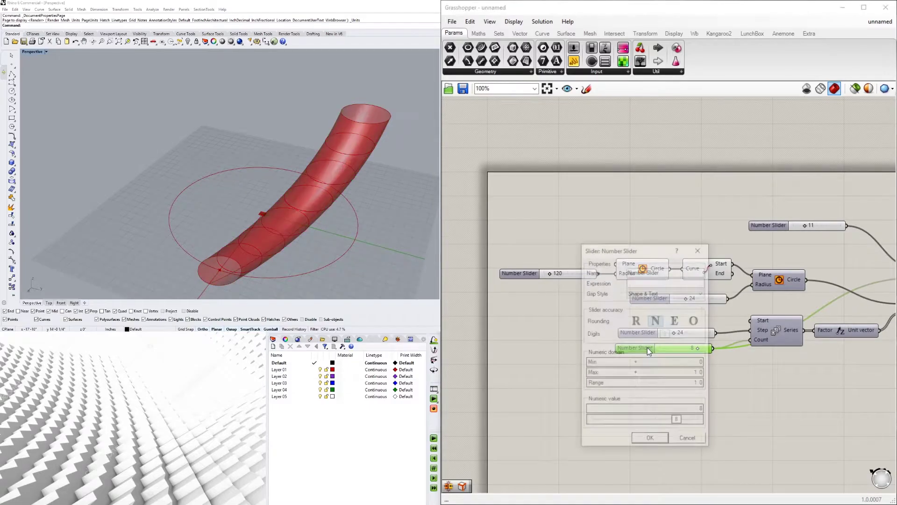
pyautogui.doubleClick(667, 384)
pyautogui.write('5')
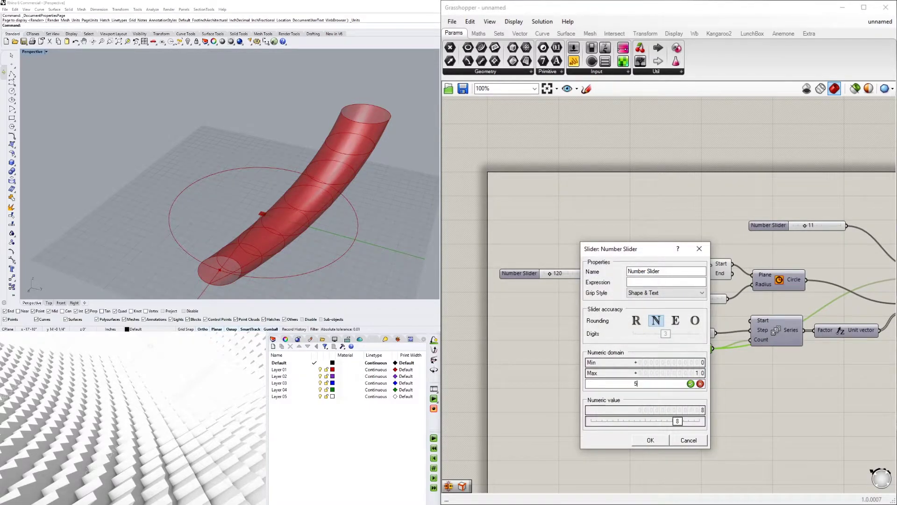
pyautogui.write('0')
pyautogui.press('Return')
pyautogui.press('Return')
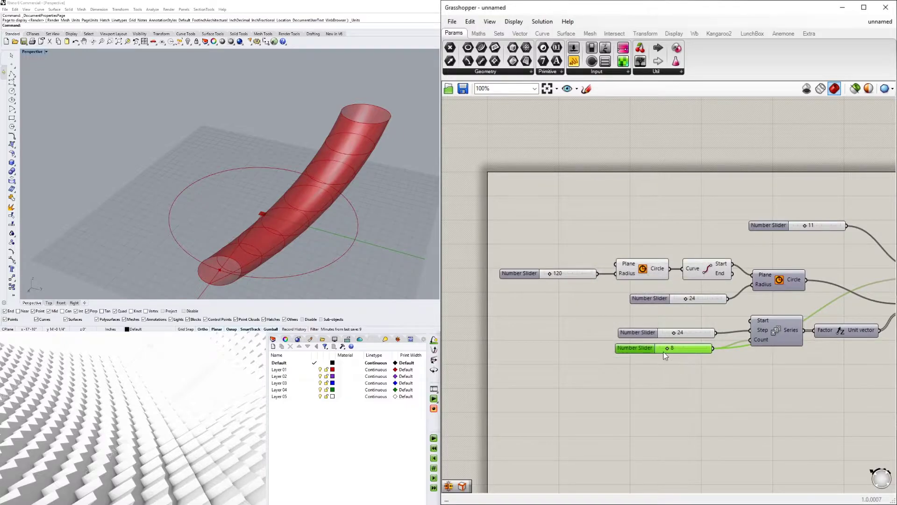
pyautogui.moveTo(670, 349); pyautogui.dragTo(707, 348)
# Step: Examine the full height and twist of the lofted tube in the perspective view
pyautogui.scroll(-3, 323, 232)
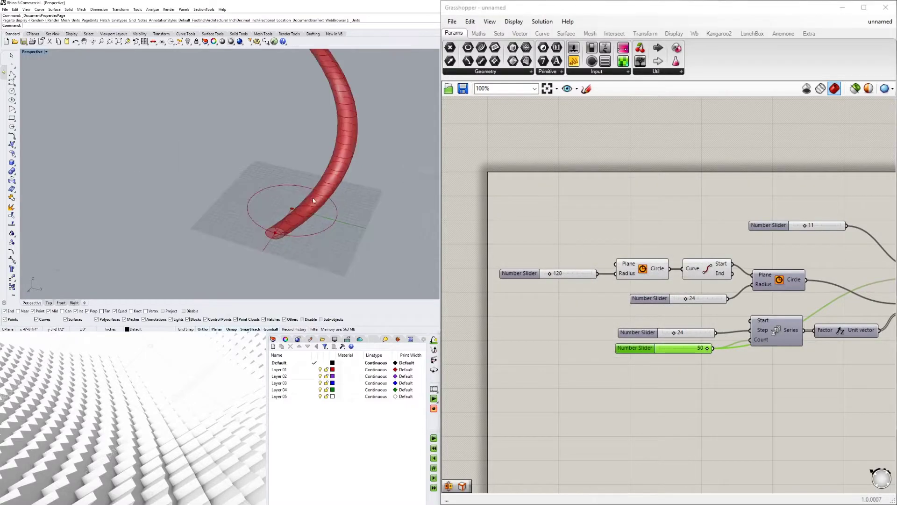
pyautogui.scroll(-5, 322, 232)
pyautogui.moveTo(323, 232); pyautogui.dragTo(280, 152, button='right')
pyautogui.scroll(-4, 305, 202)
pyautogui.scroll(9, 296, 199)
pyautogui.scroll(-6, 325, 217)
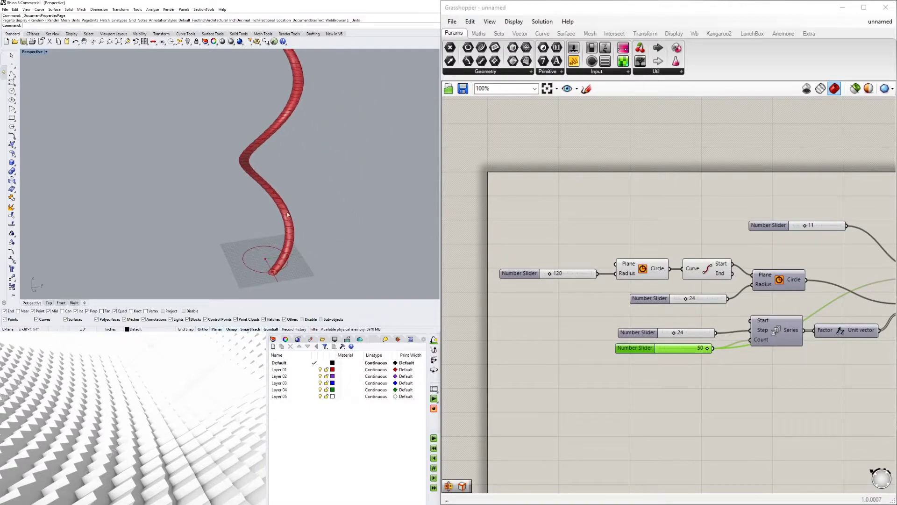
pyautogui.scroll(1, 288, 209)
pyautogui.scroll(2, 706, 338)
# Step: Set the circle count slider to 16 and the rotation step slider to 24
pyautogui.moveTo(710, 343); pyautogui.dragTo(659, 344)
pyautogui.scroll(1, 669, 266)
pyautogui.scroll(-3, 767, 254)
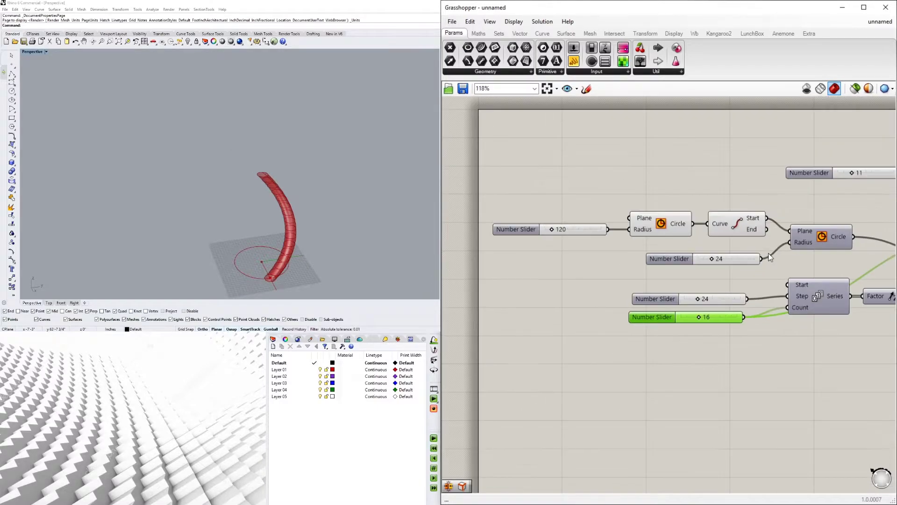
pyautogui.moveTo(767, 253); pyautogui.dragTo(644, 318, button='right')
pyautogui.moveTo(301, 169); pyautogui.dragTo(233, 174, button='right')
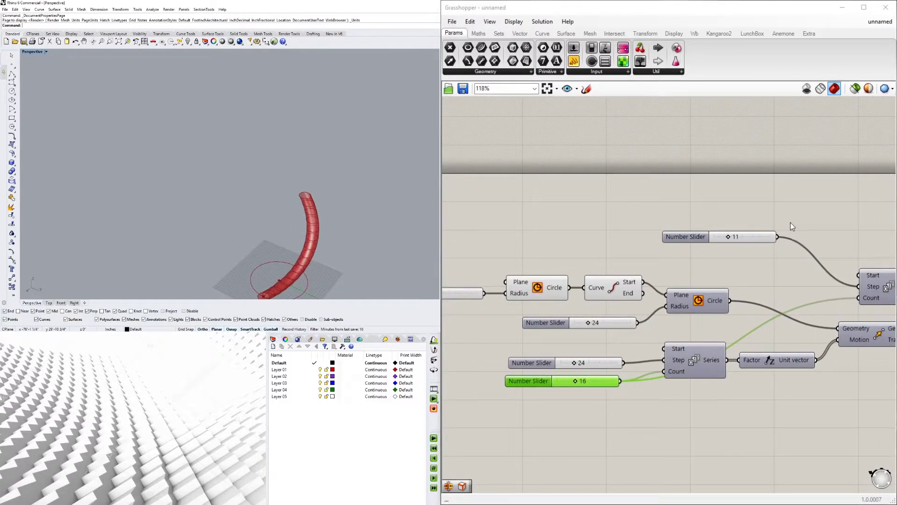
pyautogui.moveTo(728, 237); pyautogui.dragTo(745, 238)
# Step: Inspect the shape of the twisted loft from its base to its upper end
pyautogui.keyDown('shift'); pyautogui.moveTo(300, 231); pyautogui.dragTo(337, 203, button='right'); pyautogui.keyUp('shift')
pyautogui.scroll(10, 284, 255)
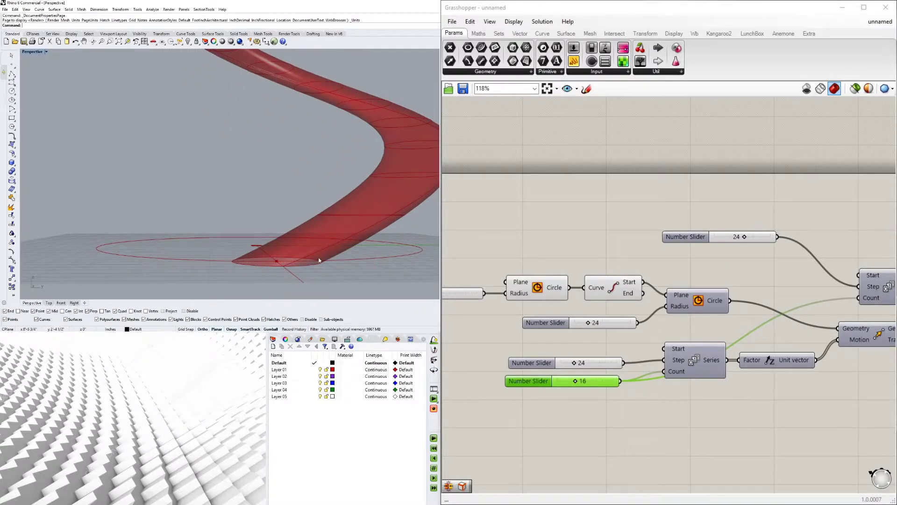
pyautogui.scroll(-10, 242, 261)
pyautogui.scroll(8, 284, 127)
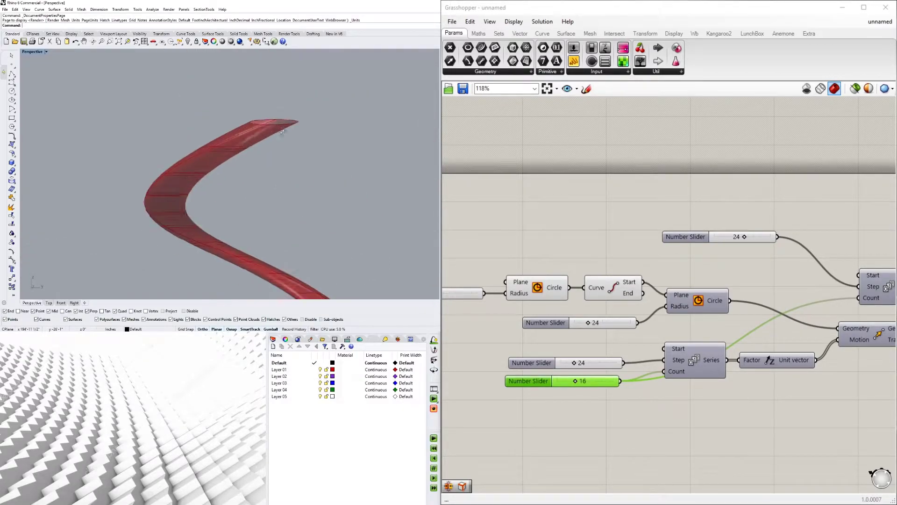
pyautogui.scroll(-3, 264, 105)
pyautogui.scroll(-5, 655, 313)
pyautogui.scroll(4, 653, 310)
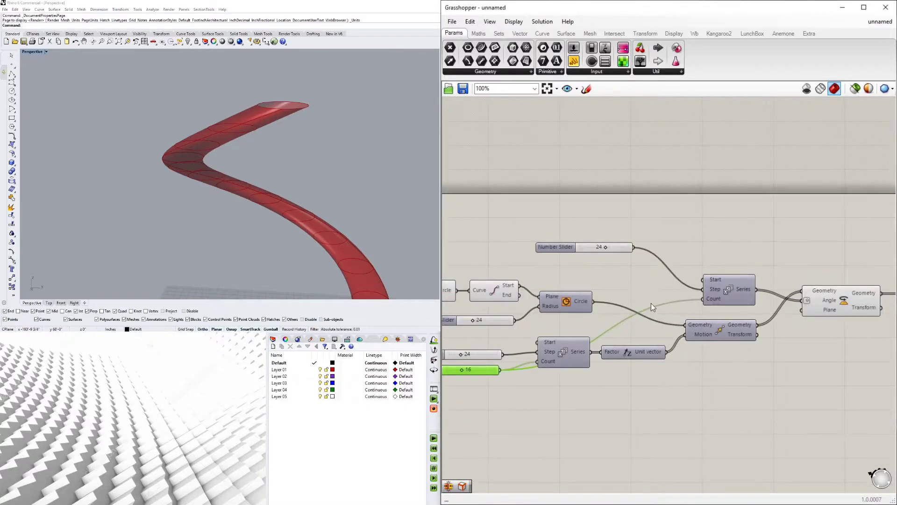
# Step: Set the rotation step slider to 10 and check the less twisted tube in the perspective view
pyautogui.scroll(2, 628, 252)
pyautogui.doubleClick(594, 246)
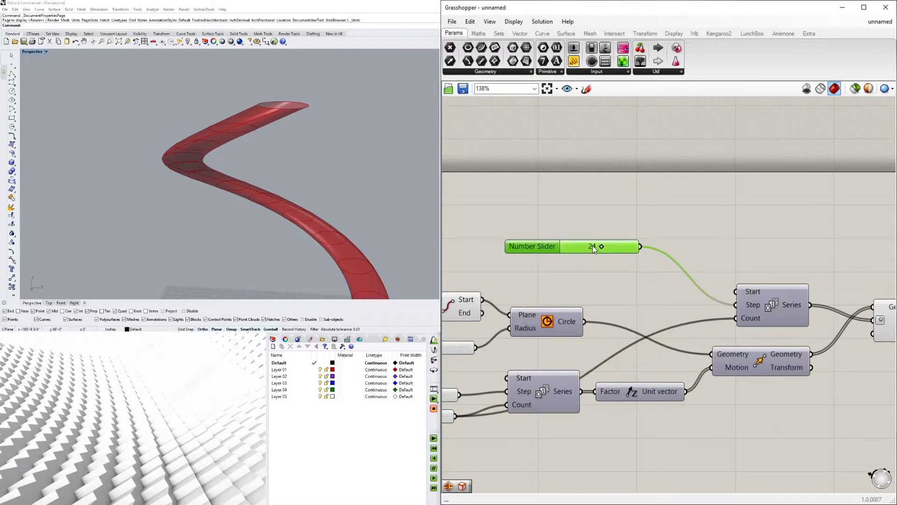
pyautogui.press('Return')
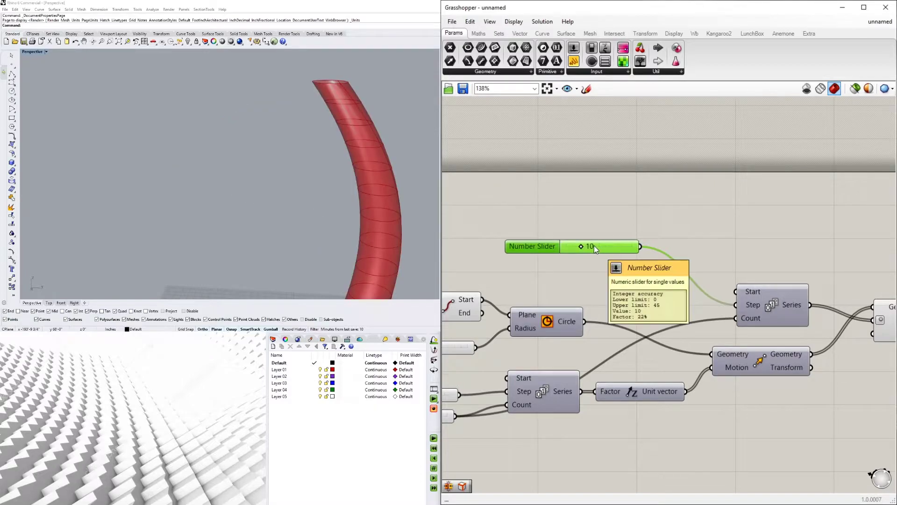
pyautogui.scroll(-3, 287, 198)
pyautogui.scroll(3, 240, 210)
pyautogui.moveTo(240, 210)
pyautogui.mouseDown(button='right')
pyautogui.moveTo(252, 201)
pyautogui.moveTo(243, 210)
pyautogui.mouseUp(button='right')
pyautogui.scroll(-4, 250, 208)
pyautogui.scroll(2, 243, 210)
pyautogui.scroll(-3, 721, 239)
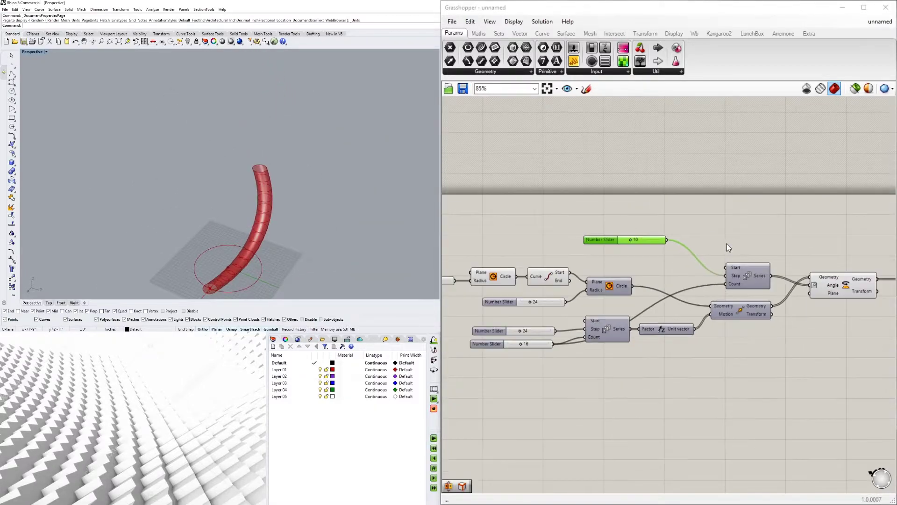
# Step: Move the Rotate and Loft components closer to the rotation Series component
pyautogui.moveTo(673, 290); pyautogui.dragTo(673, 296)
pyautogui.click(680, 258)
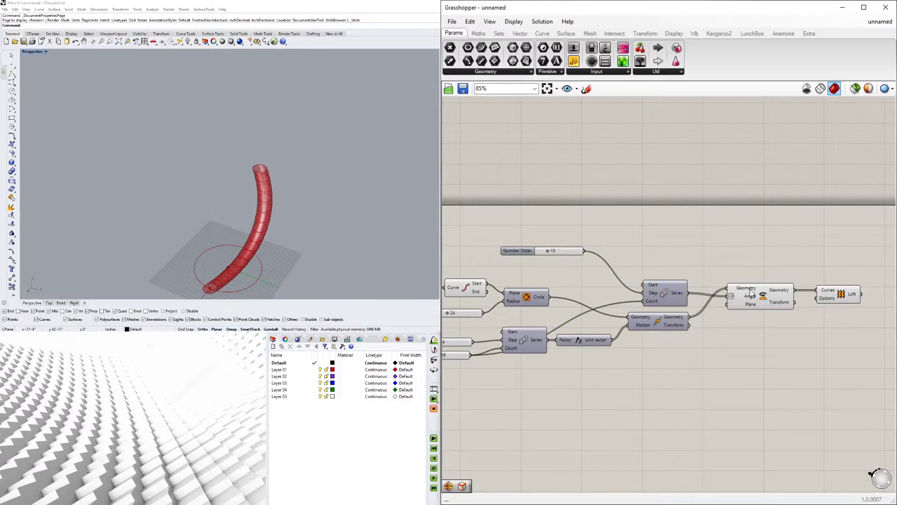
pyautogui.moveTo(750, 289); pyautogui.dragTo(739, 301)
pyautogui.moveTo(830, 298); pyautogui.dragTo(807, 309)
pyautogui.click(790, 332)
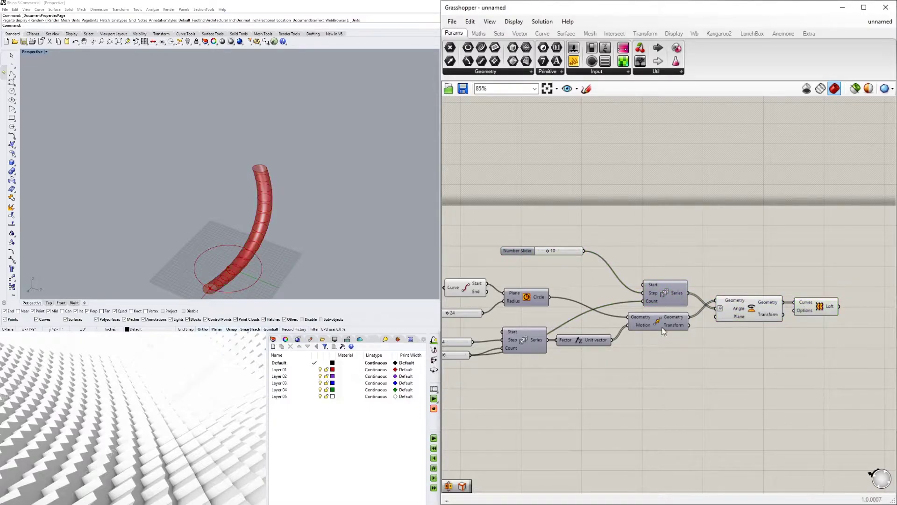
# Step: Move the rotation step slider closer to the Series component it feeds
pyautogui.click(804, 312)
pyautogui.moveTo(234, 229); pyautogui.dragTo(238, 205, button='right')
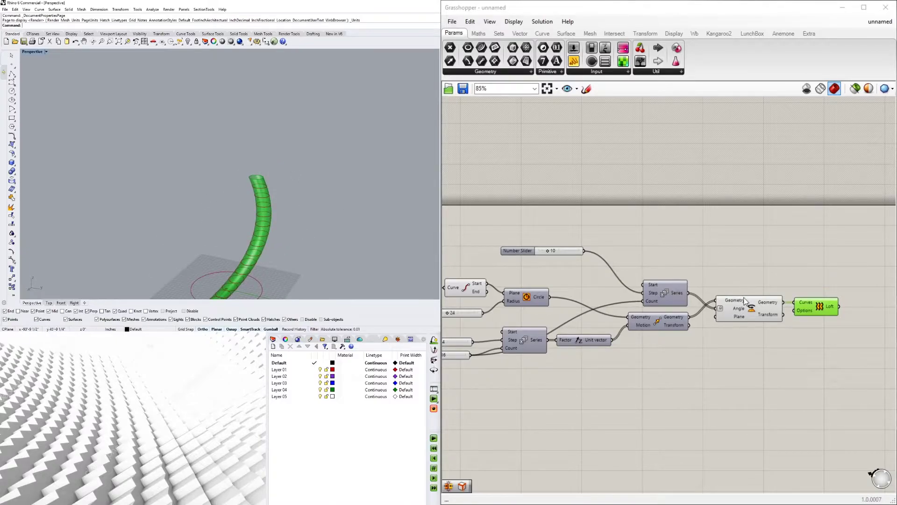
pyautogui.scroll(-2, 744, 297)
pyautogui.scroll(3, 559, 269)
pyautogui.moveTo(592, 262); pyautogui.dragTo(611, 282)
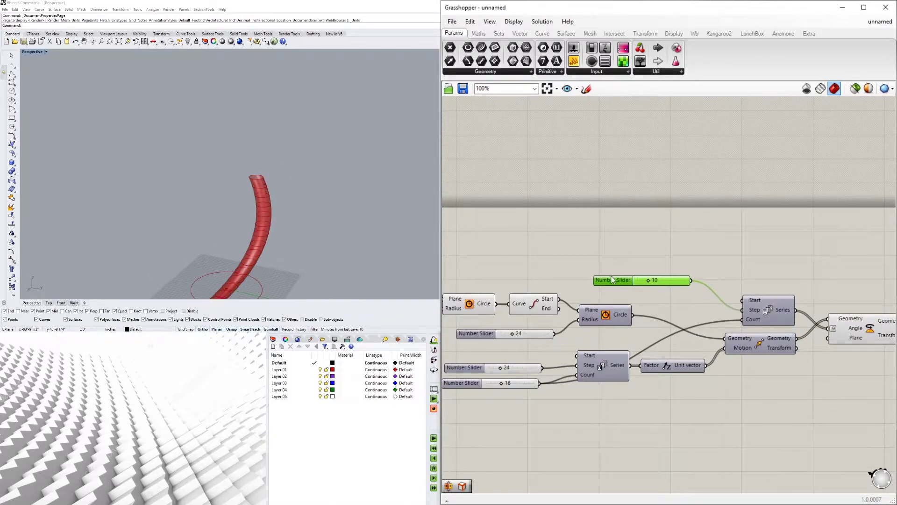
pyautogui.scroll(-2, 612, 285)
# Step: Review both Series components and the Loft component against the tube in the perspective view
pyautogui.click(727, 293)
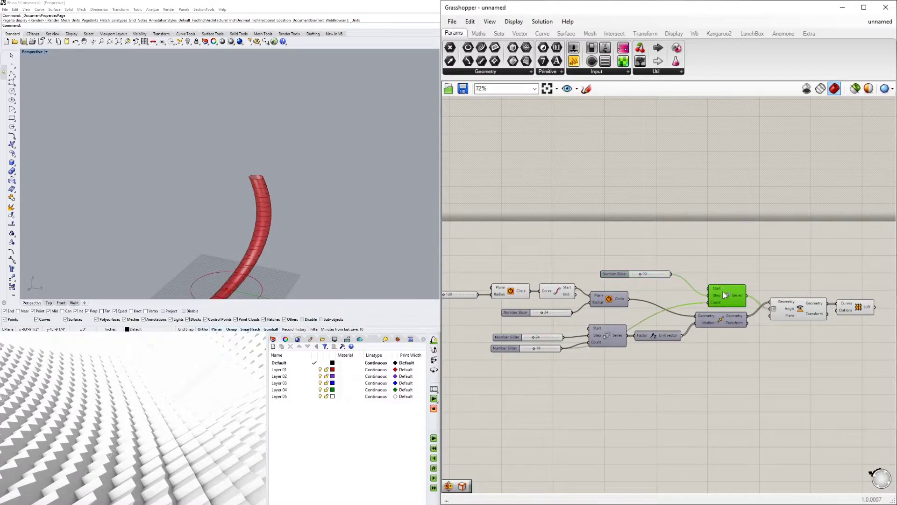
pyautogui.click(607, 336)
pyautogui.moveTo(607, 336); pyautogui.dragTo(626, 290, button='right')
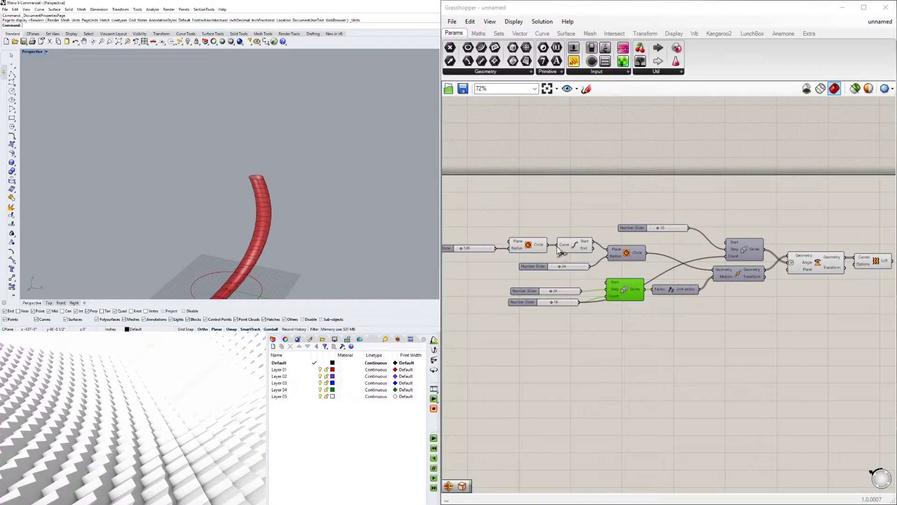
pyautogui.click(875, 261)
pyautogui.moveTo(314, 217)
pyautogui.keyDown('shift'); pyautogui.mouseDown(button='right')
pyautogui.moveTo(302, 181)
pyautogui.moveTo(297, 217)
pyautogui.mouseUp(button='right'); pyautogui.keyUp('shift')
pyautogui.moveTo(830, 295); pyautogui.dragTo(686, 293, button='right')
pyautogui.click(759, 296)
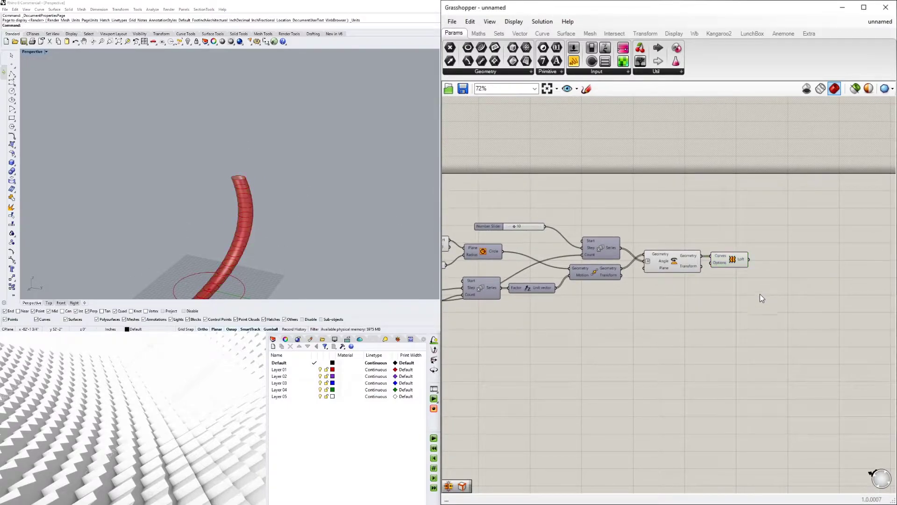
# Step: Add a Cap Holes component and connect the Loft output to its Brep input
pyautogui.doubleClick(770, 286)
pyautogui.press('Escape')
pyautogui.click(743, 262)
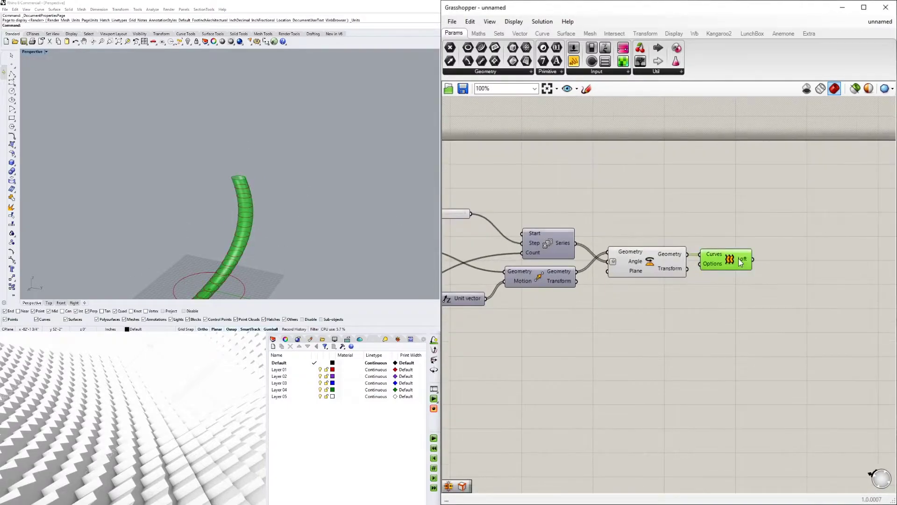
pyautogui.scroll(5, 752, 258)
pyautogui.click(809, 268)
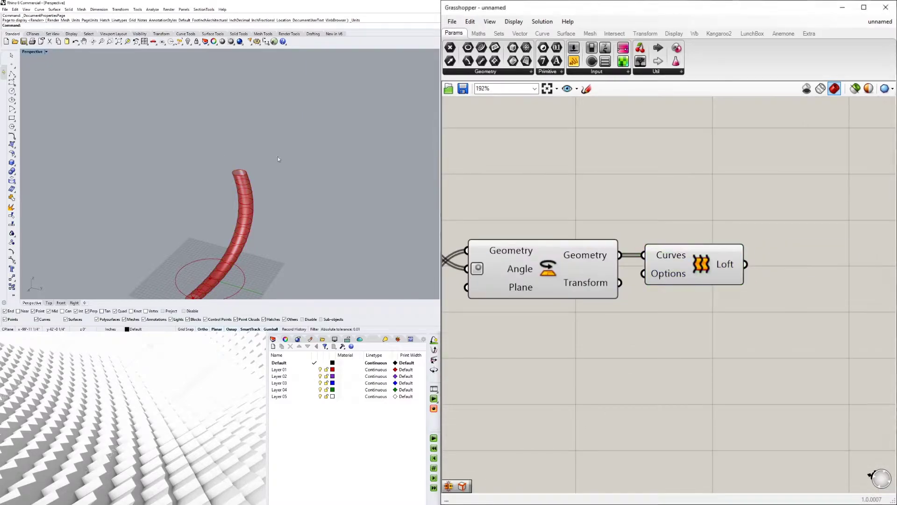
pyautogui.doubleClick(794, 259)
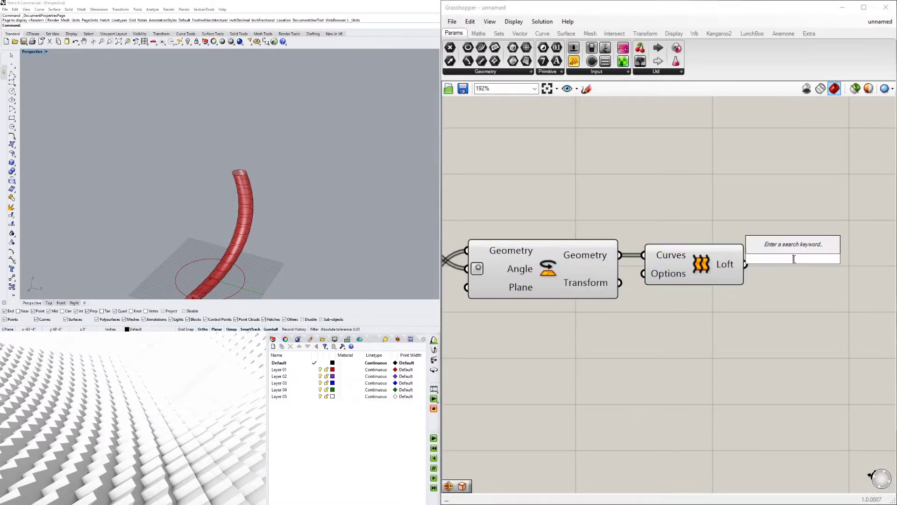
pyautogui.write('cap')
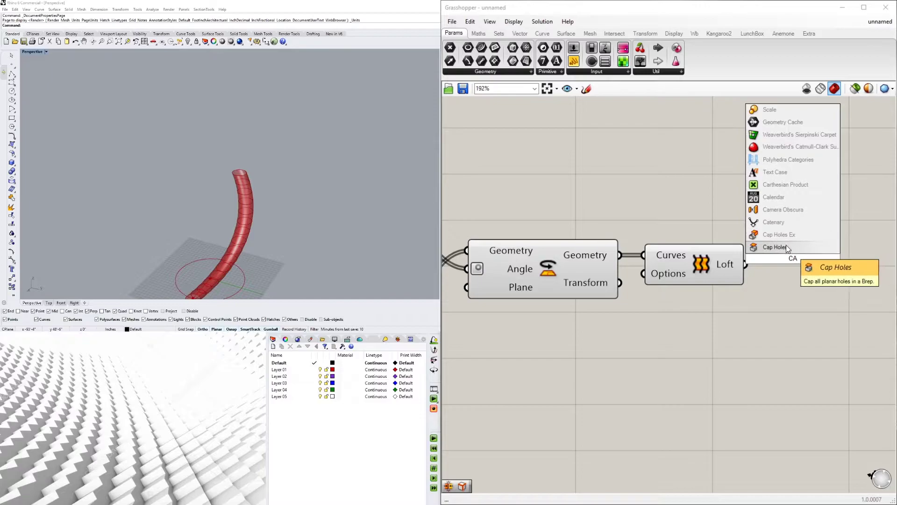
pyautogui.click(786, 244)
pyautogui.moveTo(747, 265); pyautogui.dragTo(811, 265)
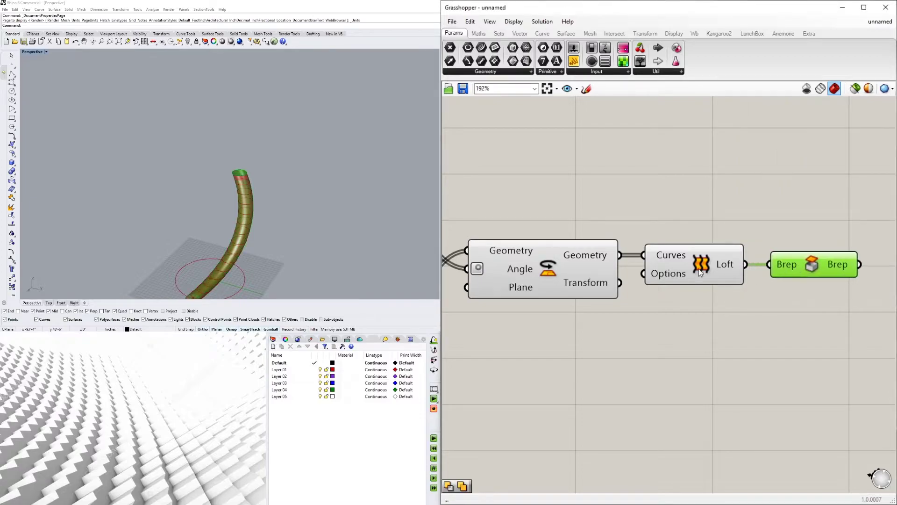
# Step: Turn off the preview of the Loft component
pyautogui.click(696, 266)
pyautogui.rightClick(696, 267)
pyautogui.click(710, 280)
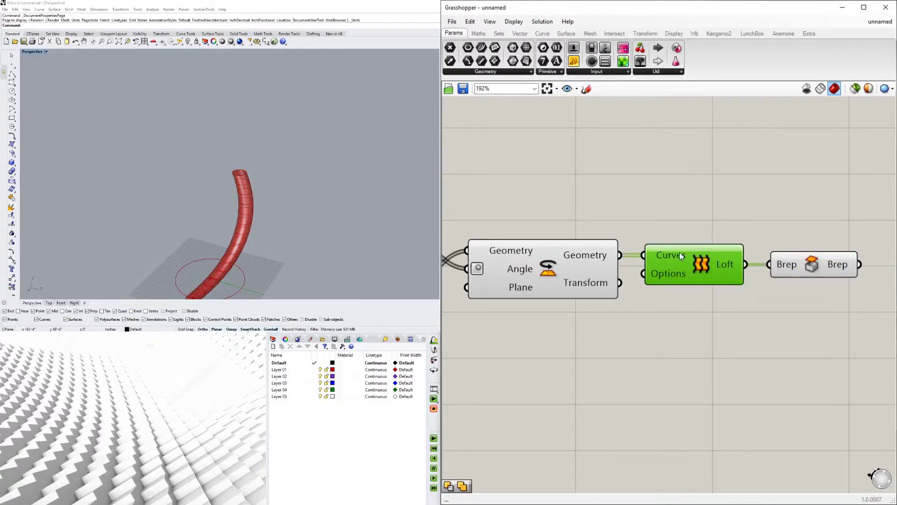
# Step: Set the rotation step slider to 5 and view the resulting tube
pyautogui.scroll(-4, 683, 248)
pyautogui.moveTo(665, 330); pyautogui.dragTo(818, 326, button='right')
pyautogui.scroll(4, 615, 234)
pyautogui.moveTo(591, 237); pyautogui.dragTo(585, 237)
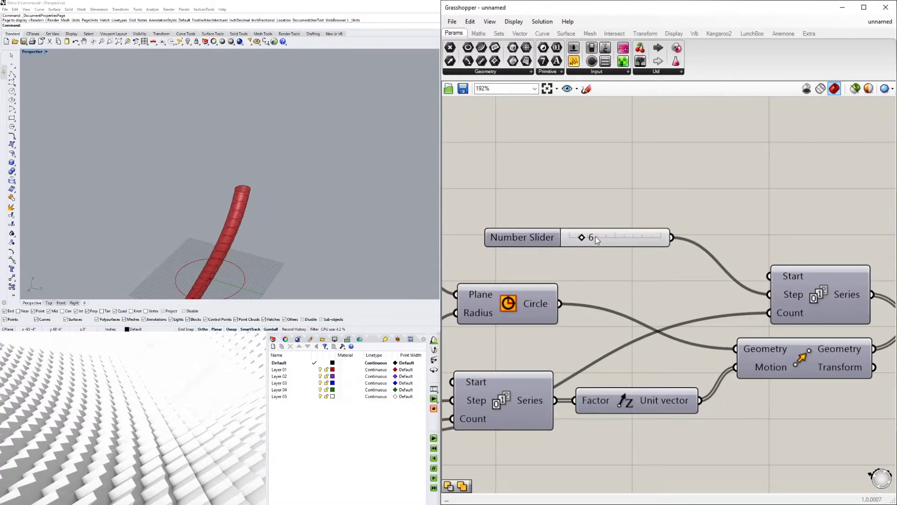
pyautogui.doubleClick(593, 236)
pyautogui.write('5')
pyautogui.press('Return')
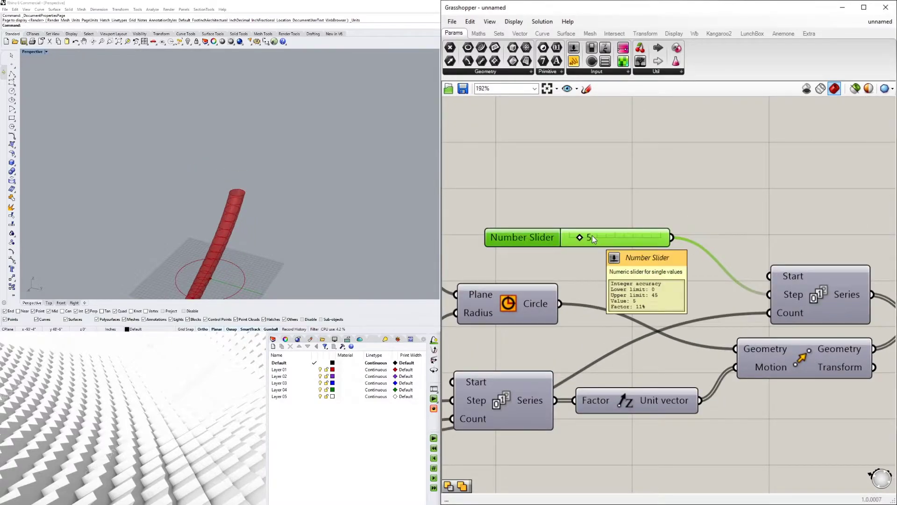
pyautogui.moveTo(253, 199)
pyautogui.mouseDown(button='right')
pyautogui.moveTo(263, 251)
pyautogui.moveTo(265, 197)
pyautogui.mouseUp(button='right')
pyautogui.scroll(-2, 711, 281)
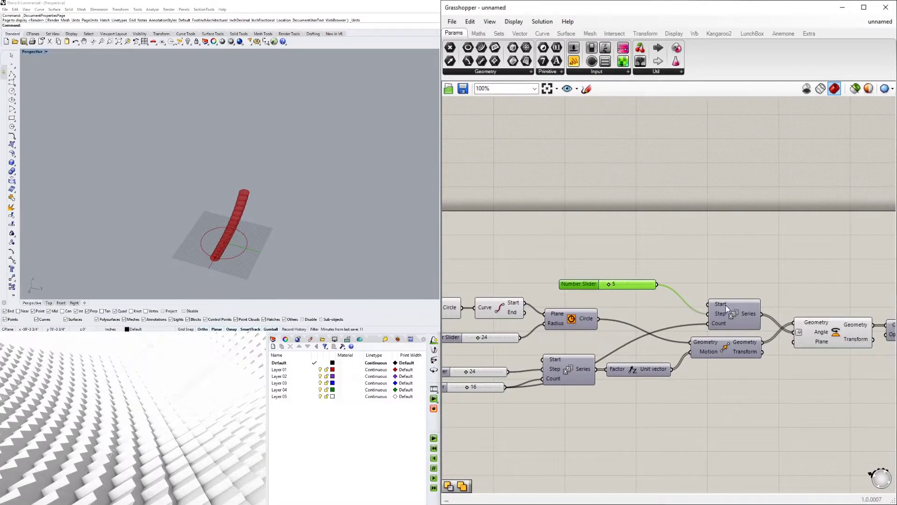
# Step: Set the rotation step slider back to 10
pyautogui.scroll(1, 597, 276)
pyautogui.doubleClick(576, 276)
pyautogui.write('10')
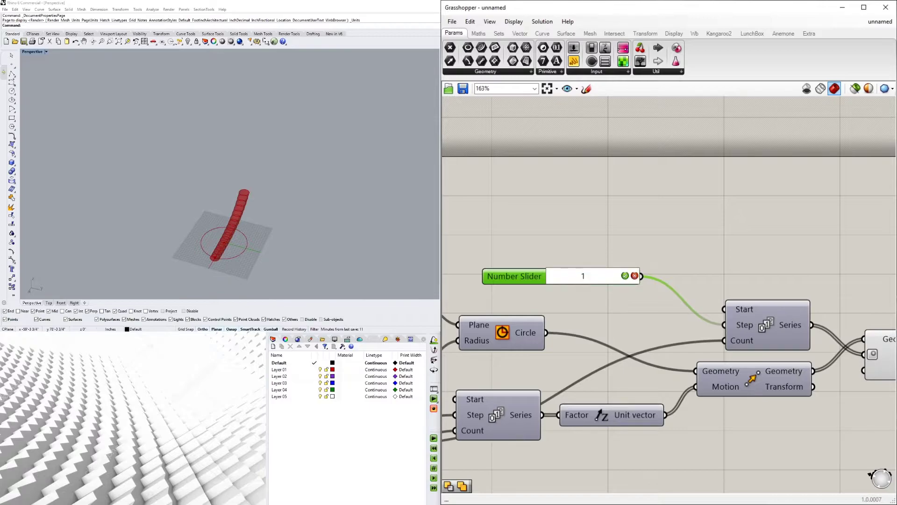
pyautogui.press('Return')
pyautogui.click(307, 167)
pyautogui.moveTo(309, 170); pyautogui.dragTo(280, 180, button='right')
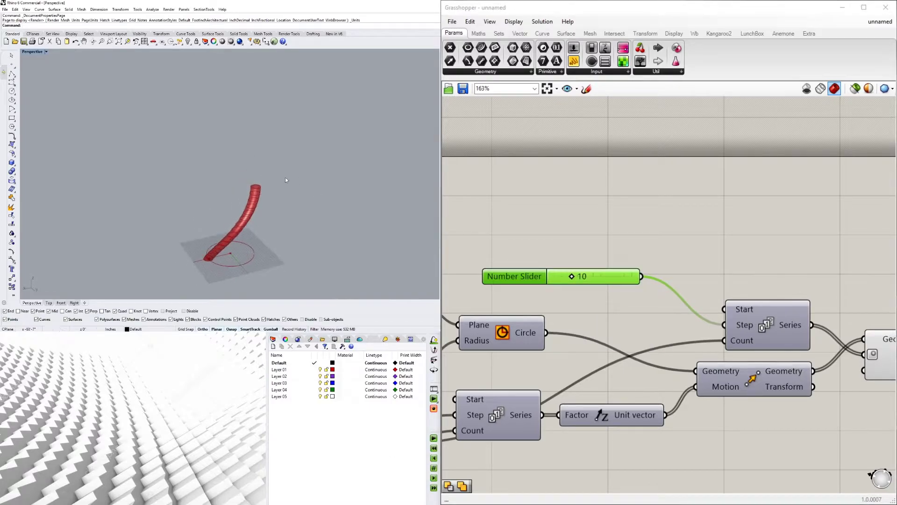
# Step: Examine the capped tube and the rotated circles by highlighting the Cap Holes and Rotate components
pyautogui.scroll(-3, 627, 234)
pyautogui.scroll(2, 738, 299)
pyautogui.click(739, 309)
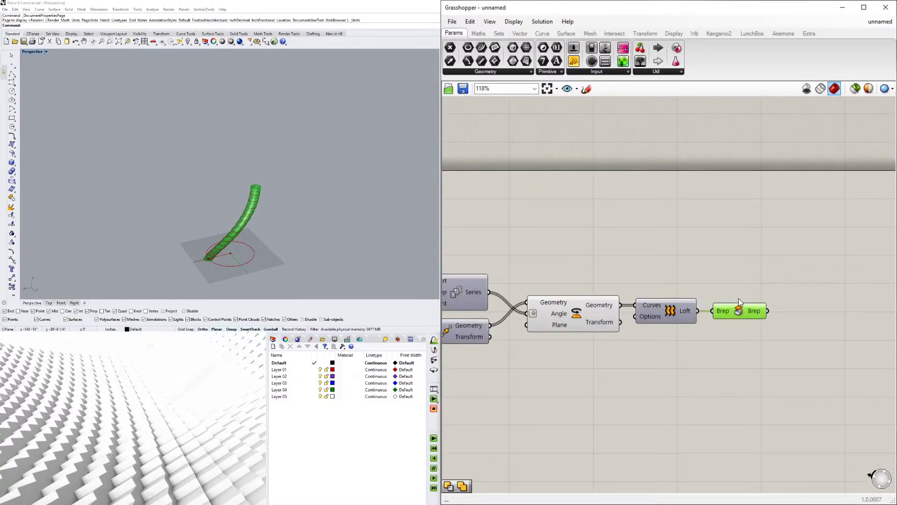
pyautogui.moveTo(299, 176); pyautogui.dragTo(353, 158, button='right')
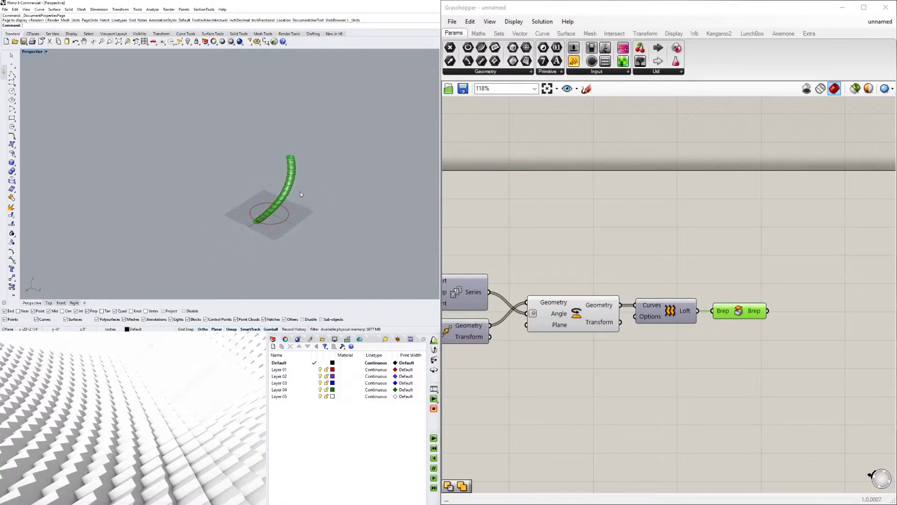
pyautogui.scroll(-1, 494, 298)
pyautogui.click(589, 306)
pyautogui.scroll(4, 275, 190)
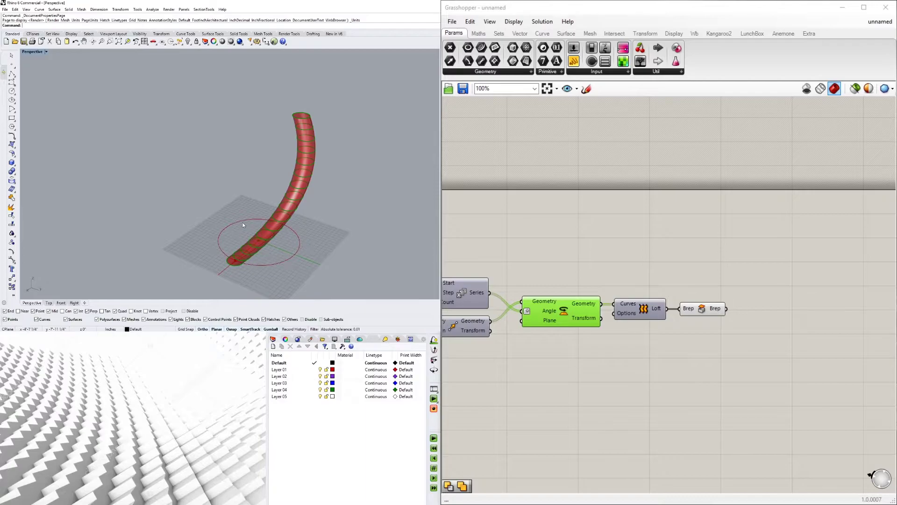
pyautogui.click(685, 328)
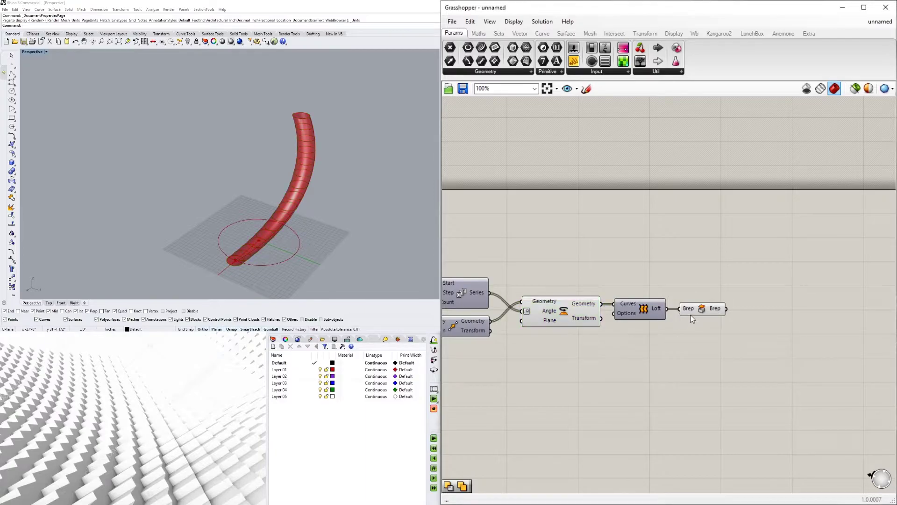
# Step: Add a second Rotate component beside Cap Holes and connect the capped Brep to its Geometry input
pyautogui.doubleClick(680, 375)
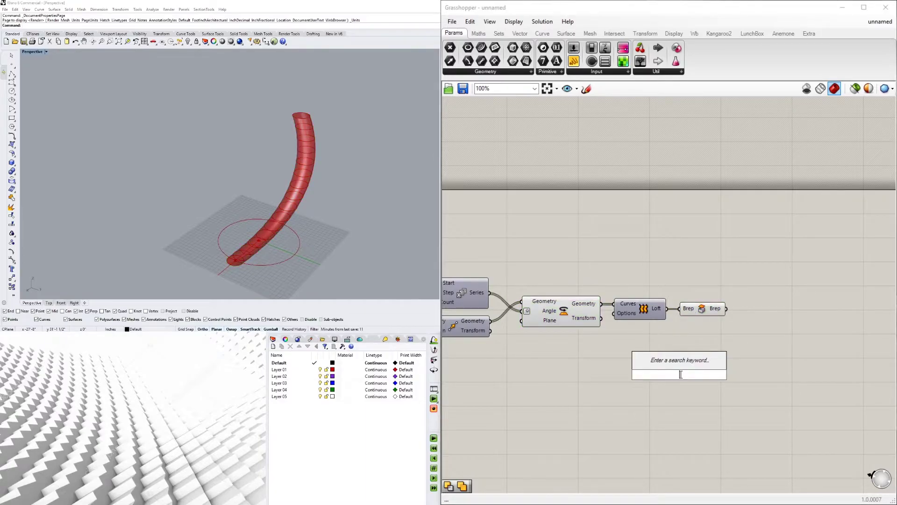
pyautogui.write('ROT')
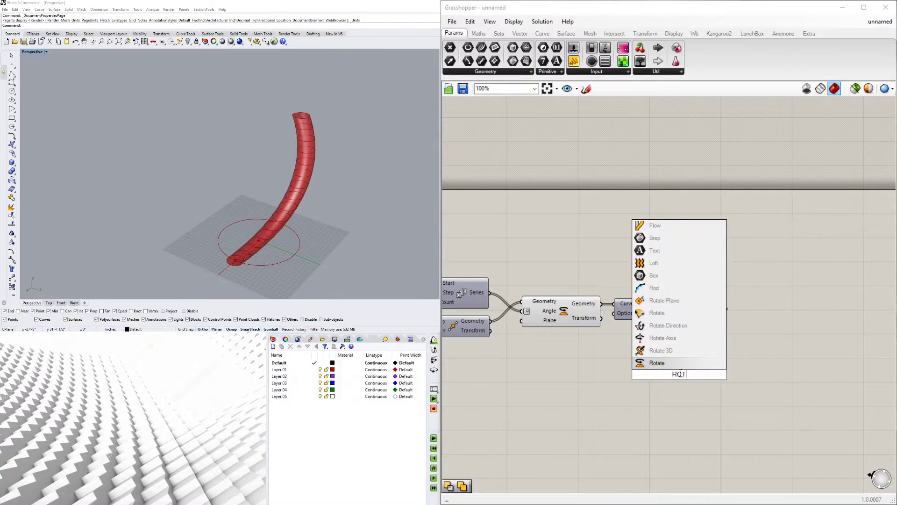
pyautogui.click(658, 363)
pyautogui.scroll(-3, 680, 374)
pyautogui.moveTo(727, 350); pyautogui.dragTo(727, 350)
pyautogui.click(678, 326)
pyautogui.moveTo(688, 324); pyautogui.dragTo(723, 339)
pyautogui.scroll(1, 716, 353)
pyautogui.scroll(1, 716, 353)
pyautogui.moveTo(283, 255); pyautogui.dragTo(209, 200, button='right')
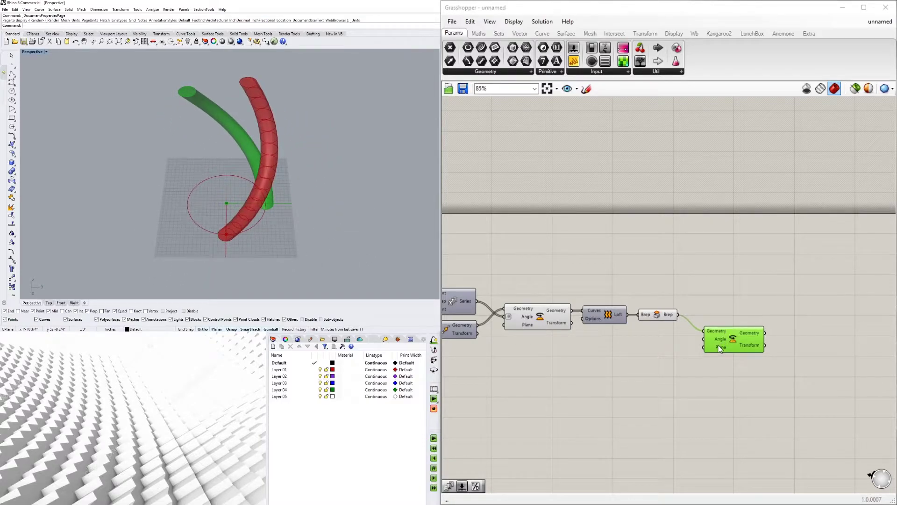
# Step: Connect the base circle's output to the Plane input of the new Rotate component
pyautogui.moveTo(720, 349)
pyautogui.scroll(-4, 681, 303)
pyautogui.moveTo(642, 332); pyautogui.dragTo(741, 334, button='right')
pyautogui.scroll(4, 575, 306)
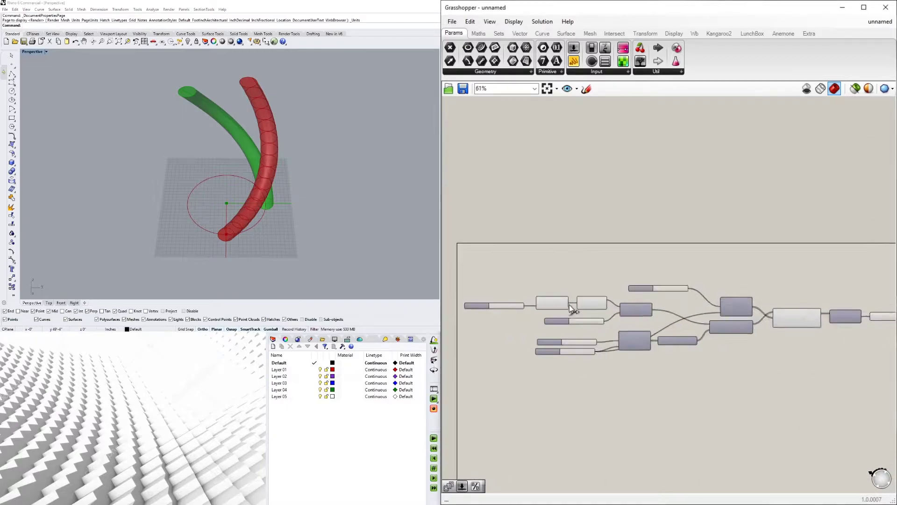
pyautogui.moveTo(585, 306); pyautogui.dragTo(557, 314, button='right')
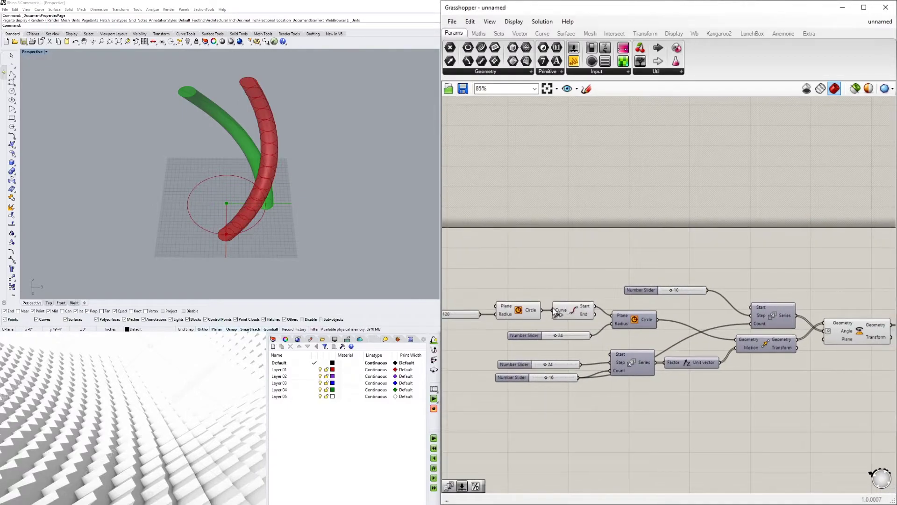
pyautogui.scroll(-4, 543, 324)
pyautogui.moveTo(540, 311); pyautogui.dragTo(799, 319)
pyautogui.scroll(6, 786, 343)
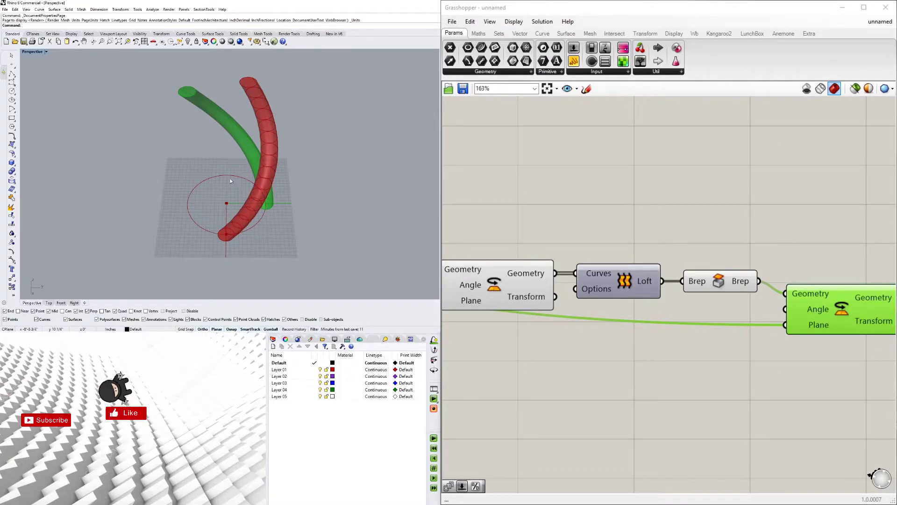
# Step: Move the new Rotate component slightly away from Cap Holes and switch its Angle input to degrees
pyautogui.scroll(-1, 748, 257)
pyautogui.moveTo(814, 275); pyautogui.dragTo(736, 289, button='right')
pyautogui.moveTo(745, 305); pyautogui.dragTo(758, 318)
pyautogui.moveTo(674, 396); pyautogui.dragTo(853, 366, button='right')
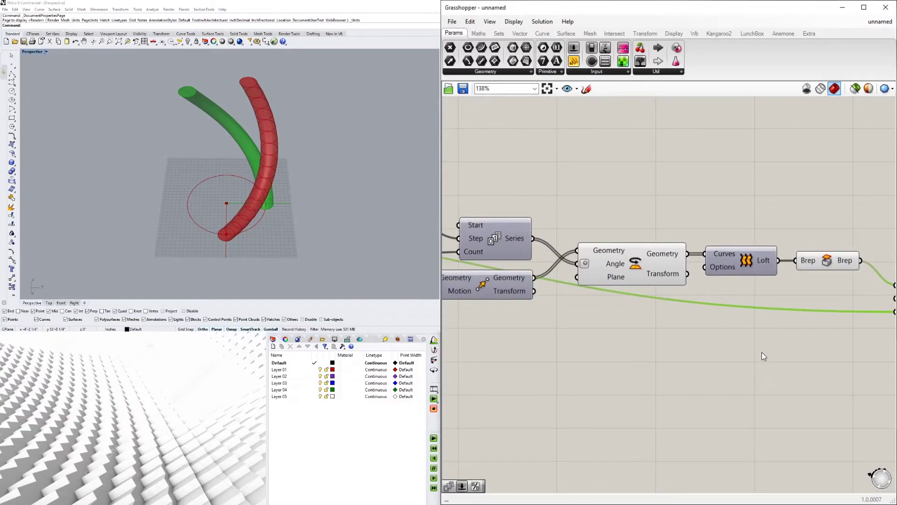
pyautogui.moveTo(762, 352); pyautogui.dragTo(661, 351, button='right')
pyautogui.rightClick(823, 305)
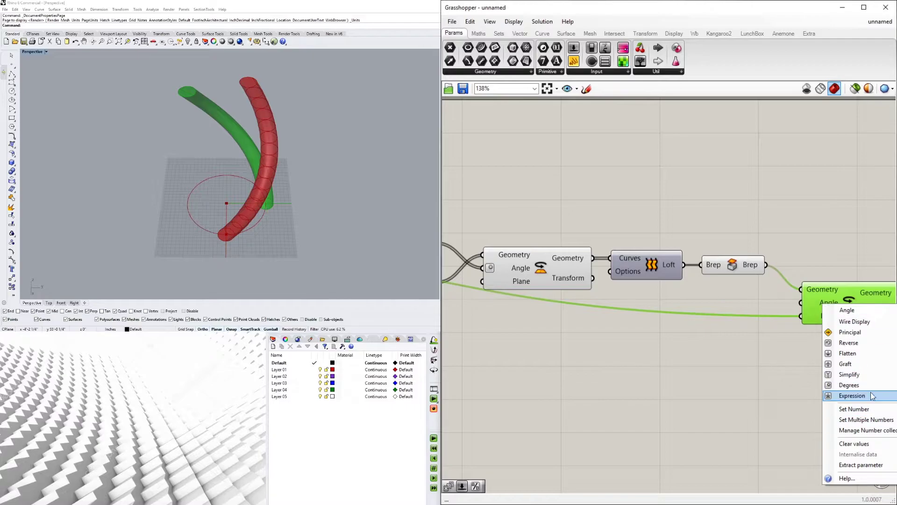
pyautogui.click(862, 385)
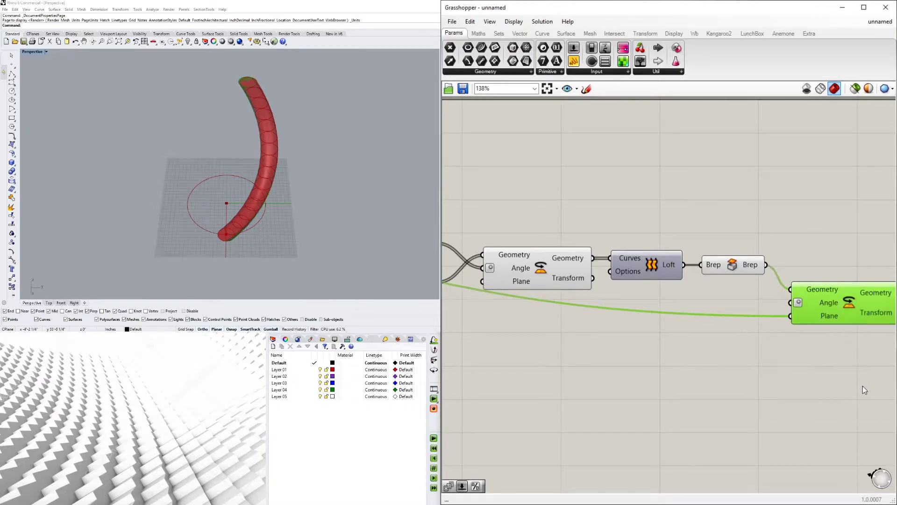
pyautogui.click(758, 386)
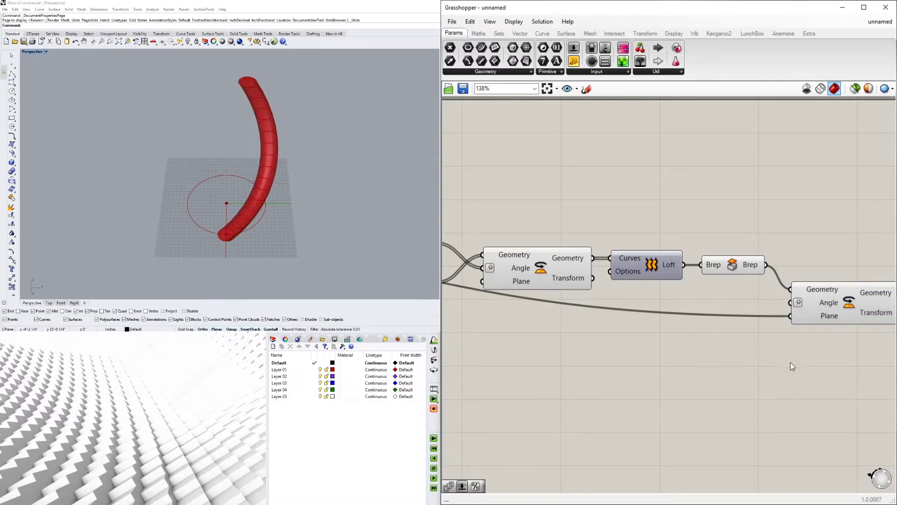
# Step: Temporarily hide the Cap Holes preview to inspect the second Rotate component's output, and restore the preview
pyautogui.click(736, 265)
pyautogui.rightClick(737, 262)
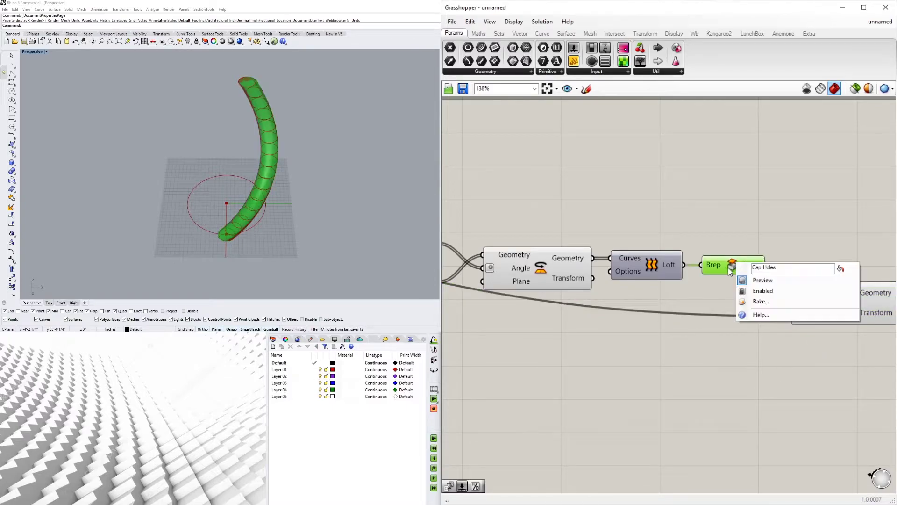
pyautogui.click(748, 277)
pyautogui.click(832, 309)
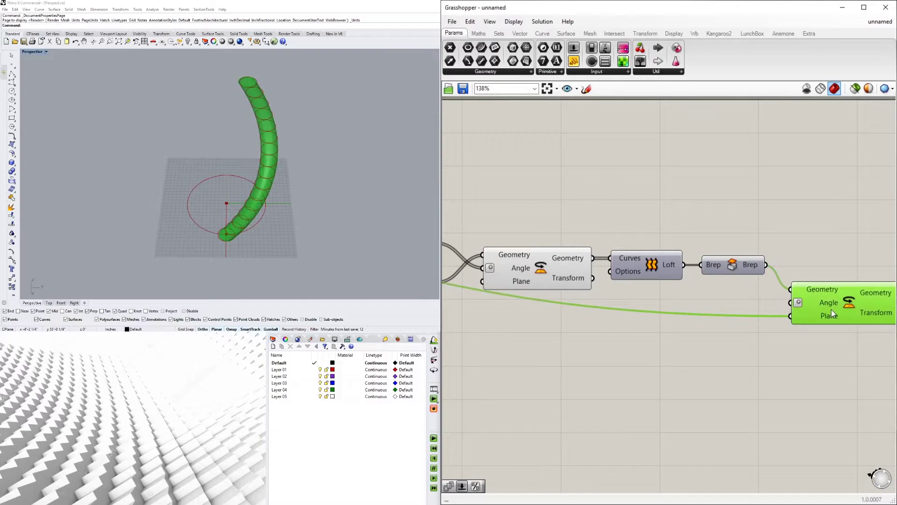
pyautogui.rightClick(729, 267)
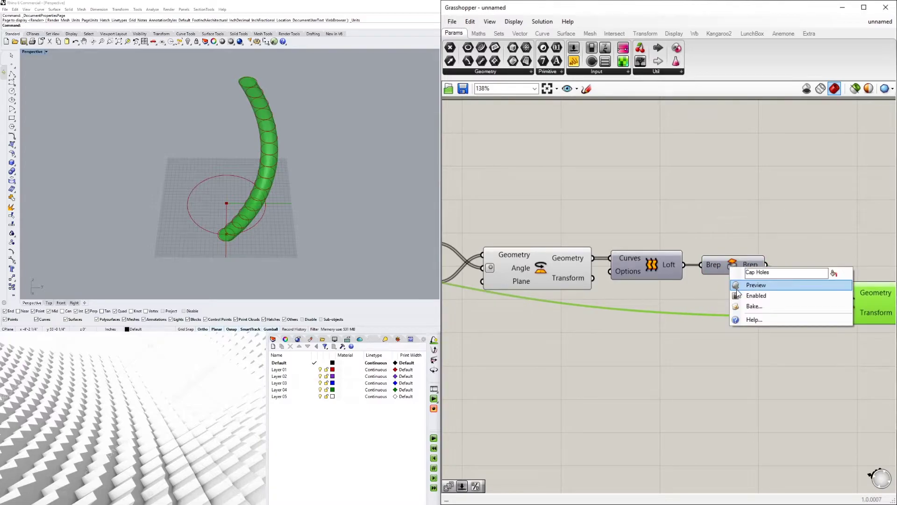
pyautogui.click(748, 283)
# Step: Add a Series component below Cap Holes and connect its output to the second Rotate component's Angle input
pyautogui.doubleClick(713, 366)
pyautogui.write('series')
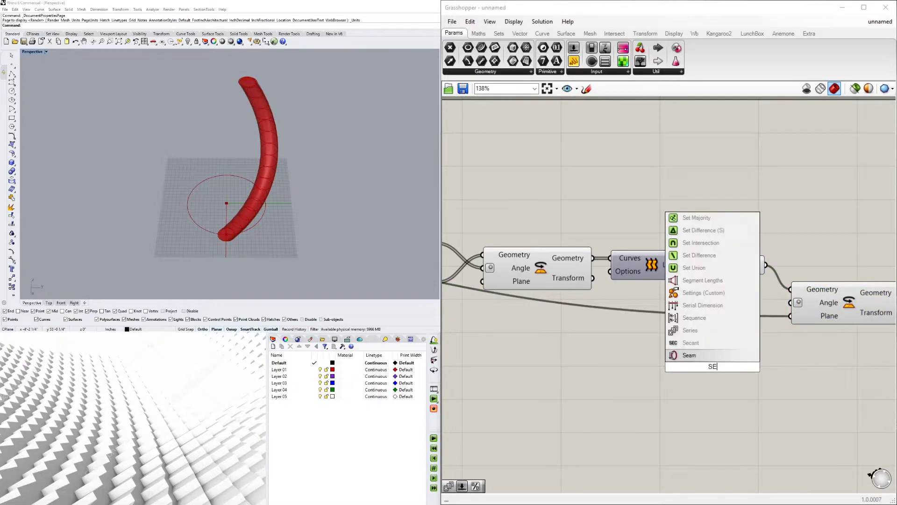
pyautogui.press('Return')
pyautogui.scroll(-2, 711, 360)
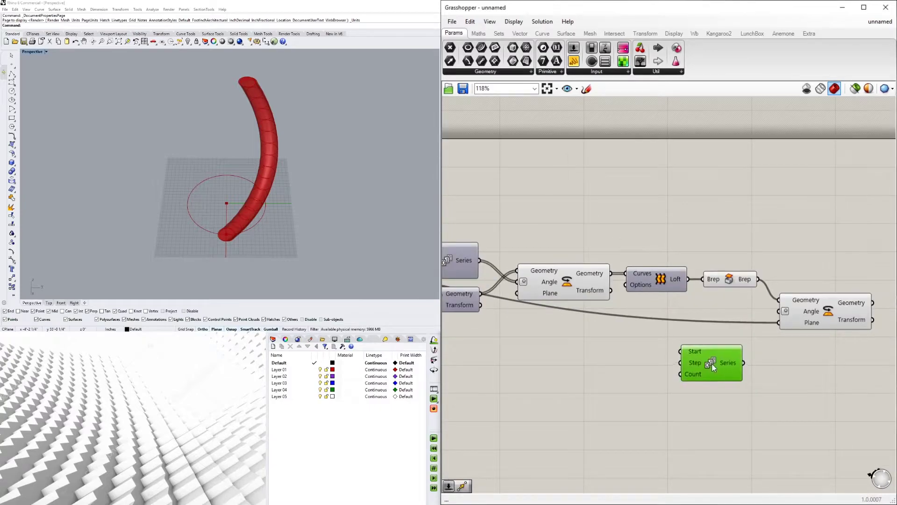
pyautogui.moveTo(714, 365); pyautogui.dragTo(697, 350)
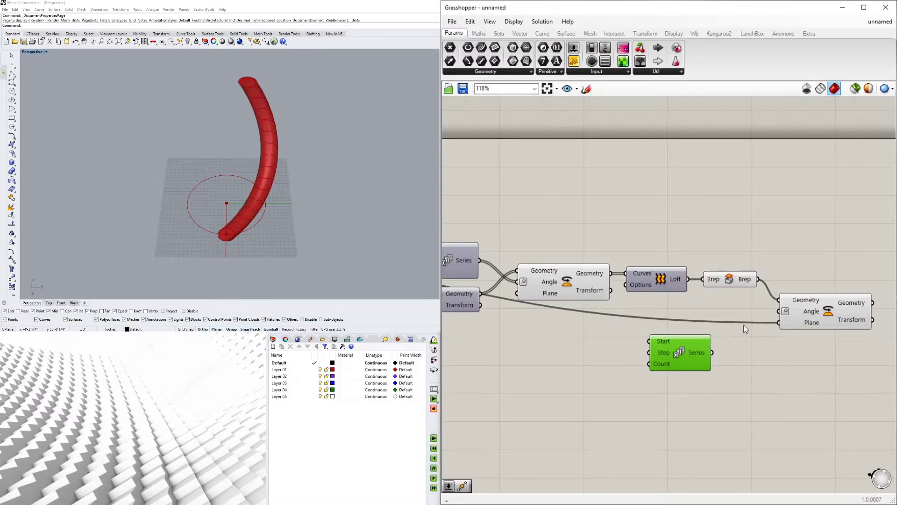
pyautogui.click(358, 200)
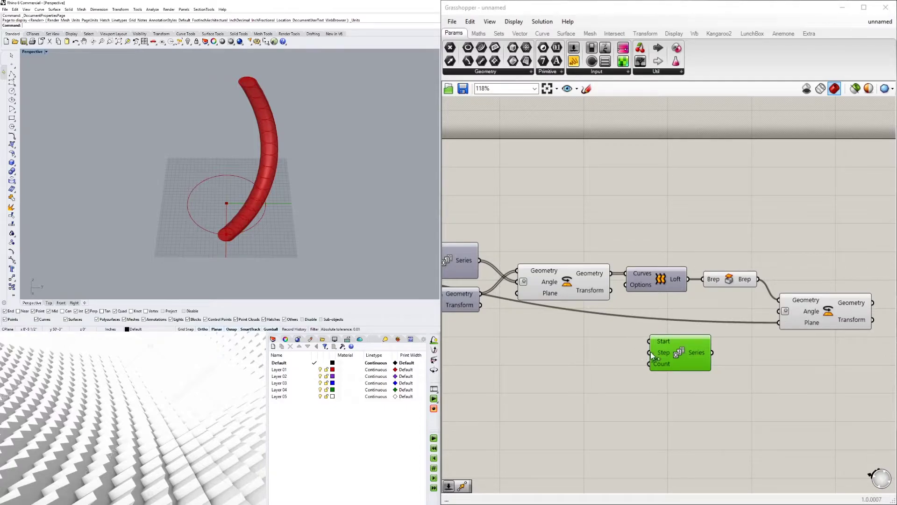
pyautogui.moveTo(713, 352); pyautogui.dragTo(783, 314)
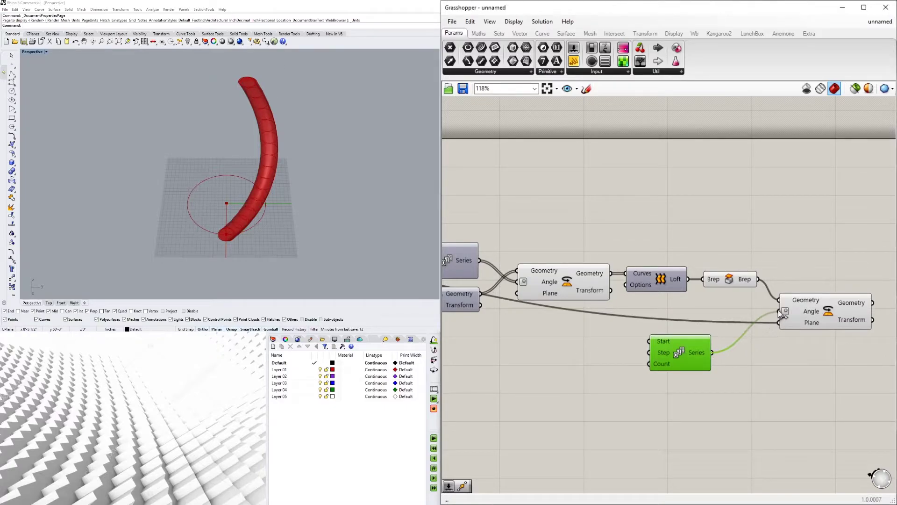
# Step: Add a number slider set to 3, connect it to the new Series component's Count input and position it slightly lower
pyautogui.scroll(8, 231, 232)
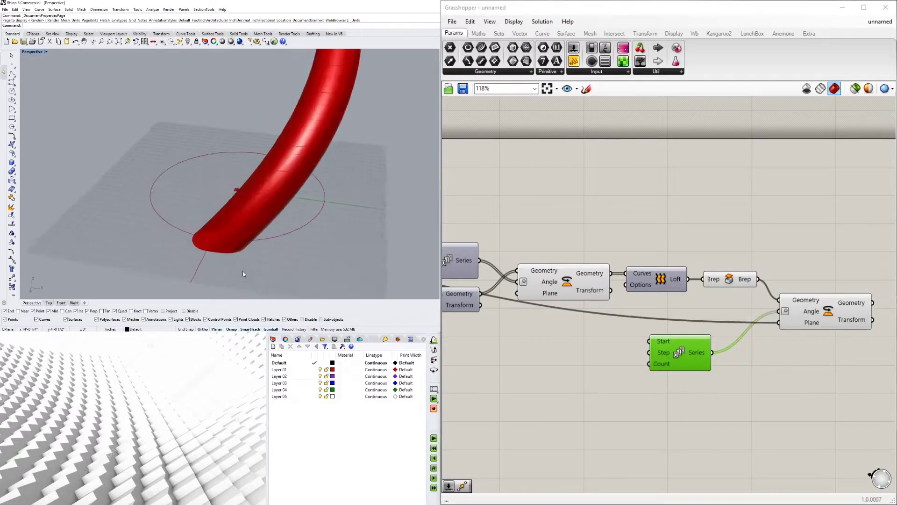
pyautogui.scroll(1, 231, 233)
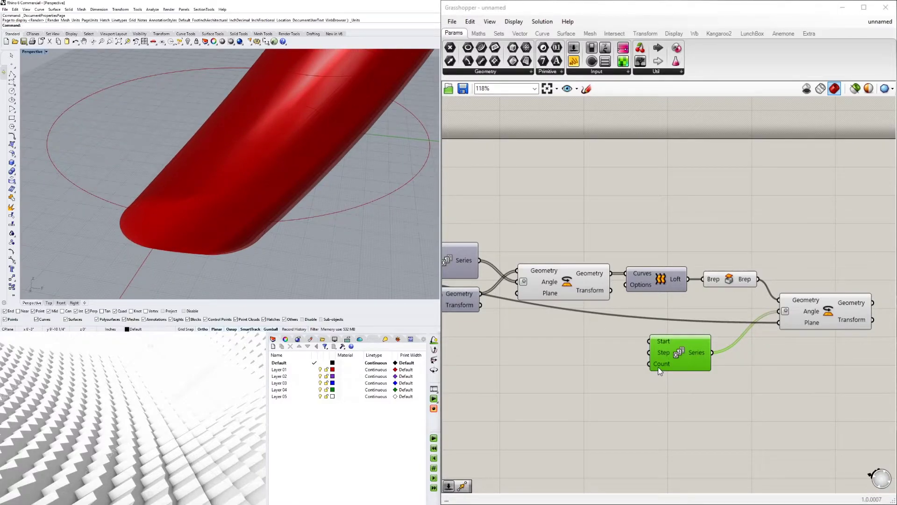
pyautogui.scroll(-3, 658, 366)
pyautogui.click(667, 376)
pyautogui.doubleClick(666, 377)
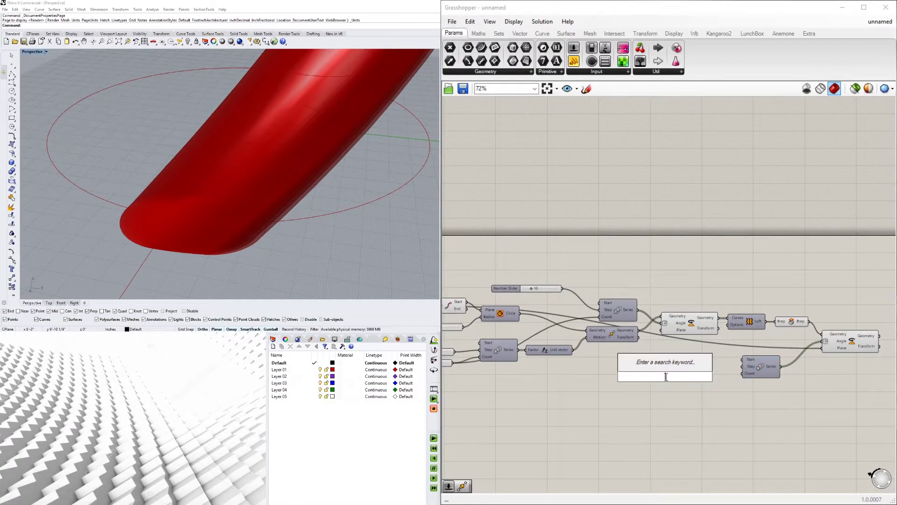
pyautogui.write('3')
pyautogui.press('Return')
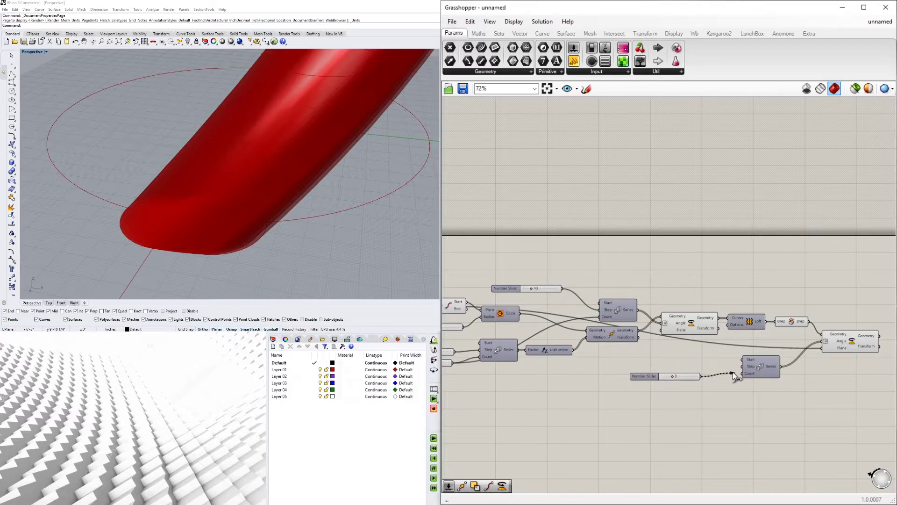
pyautogui.moveTo(646, 377); pyautogui.dragTo(651, 396)
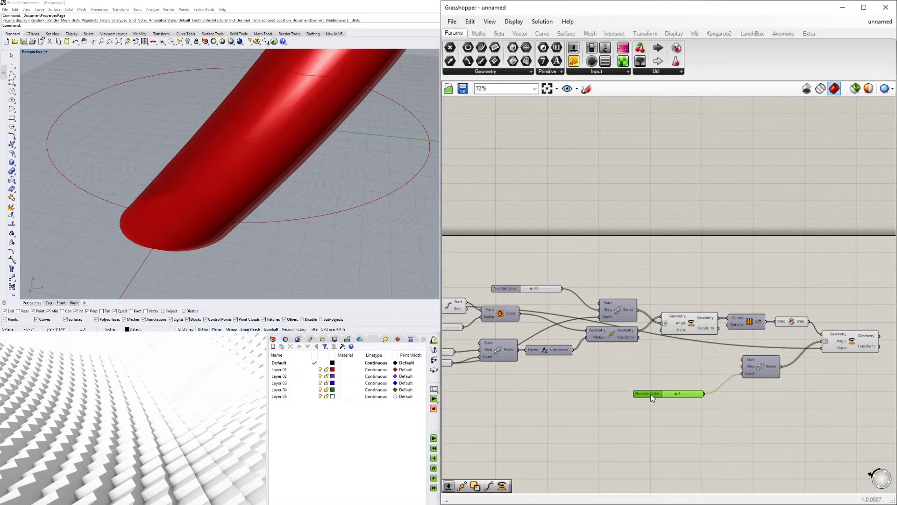
# Step: Add a number slider set to 15 and connect it to the new Series component's Step input
pyautogui.scroll(2, 738, 374)
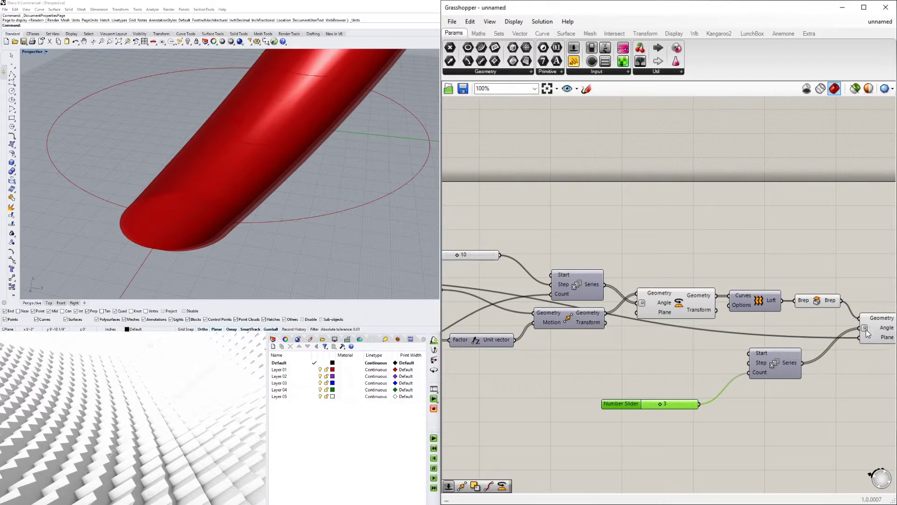
pyautogui.scroll(-2, 683, 349)
pyautogui.scroll(1, 729, 366)
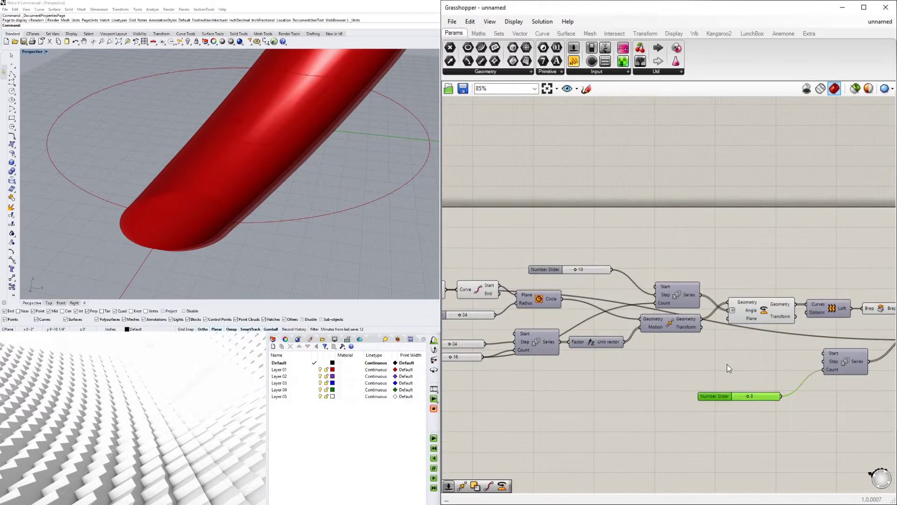
pyautogui.doubleClick(726, 361)
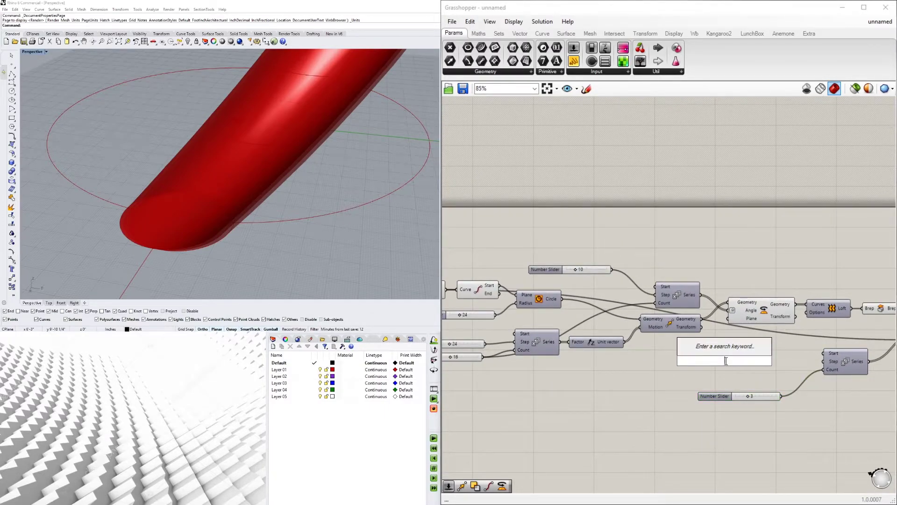
pyautogui.write('15')
pyautogui.press('Return')
pyautogui.moveTo(770, 361); pyautogui.dragTo(823, 361)
# Step: Set the new Series component's Step slider to 19 and its Count slider to 10
pyautogui.moveTo(256, 202); pyautogui.dragTo(264, 182, button='right')
pyautogui.scroll(-7, 283, 181)
pyautogui.scroll(3, 733, 349)
pyautogui.moveTo(726, 367); pyautogui.dragTo(730, 366)
pyautogui.moveTo(780, 434); pyautogui.dragTo(624, 418, button='right')
pyautogui.moveTo(601, 410); pyautogui.dragTo(647, 409)
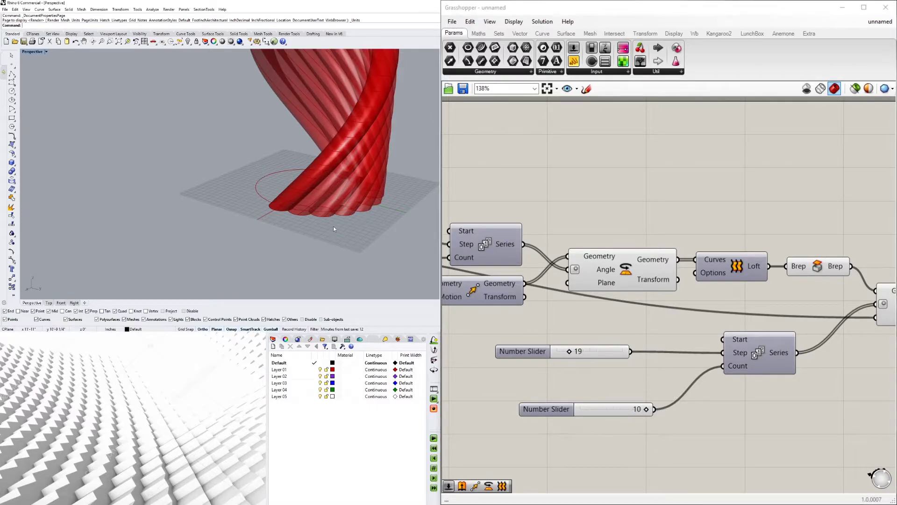
# Step: Examine how the rotated tube copies spread around the base circle, from several angles, and highlight the Series driving them
pyautogui.scroll(-6, 335, 226)
pyautogui.scroll(6, 268, 177)
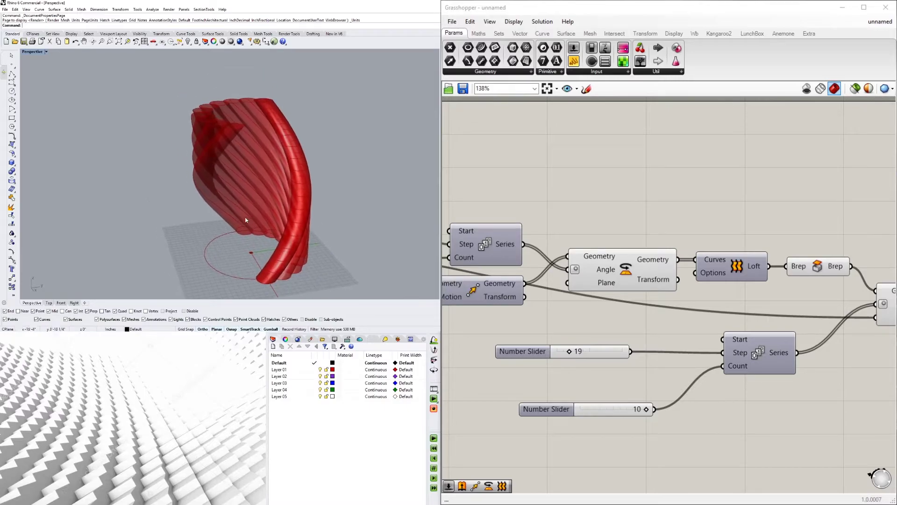
pyautogui.scroll(-6, 246, 219)
pyautogui.moveTo(234, 220); pyautogui.dragTo(296, 224, button='right')
pyautogui.scroll(-4, 187, 229)
pyautogui.scroll(8, 228, 214)
pyautogui.keyDown('shift'); pyautogui.moveTo(158, 238); pyautogui.dragTo(145, 213, button='right'); pyautogui.keyUp('shift')
pyautogui.scroll(-4, 182, 213)
pyautogui.moveTo(694, 390); pyautogui.dragTo(598, 384, button='right')
pyautogui.click(652, 360)
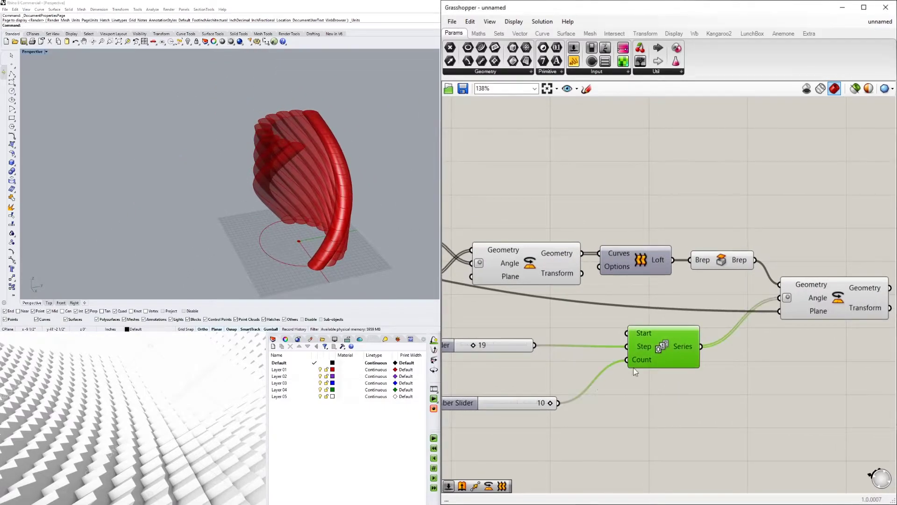
pyautogui.moveTo(302, 226); pyautogui.dragTo(324, 227, button='right')
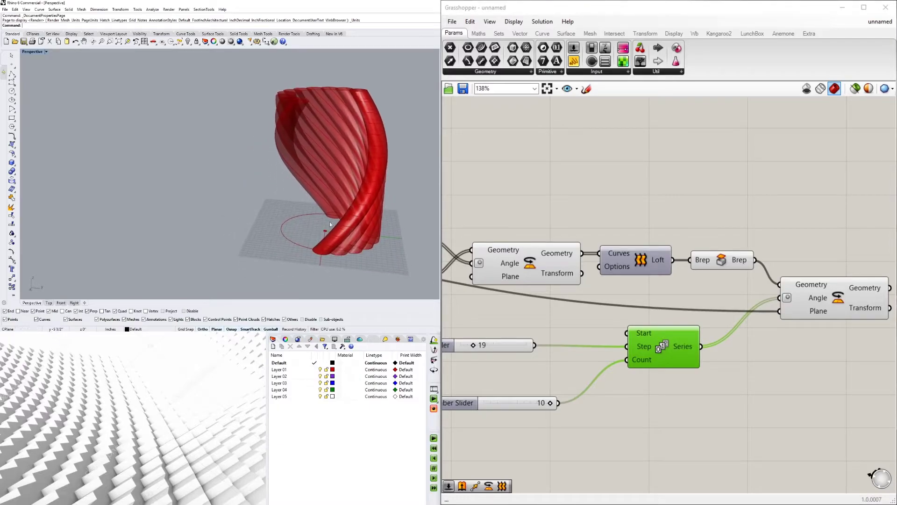
# Step: Raise the Count slider's maximum to 20 and set its value to 19
pyautogui.moveTo(537, 385); pyautogui.dragTo(702, 392, button='right')
pyautogui.doubleClick(608, 408)
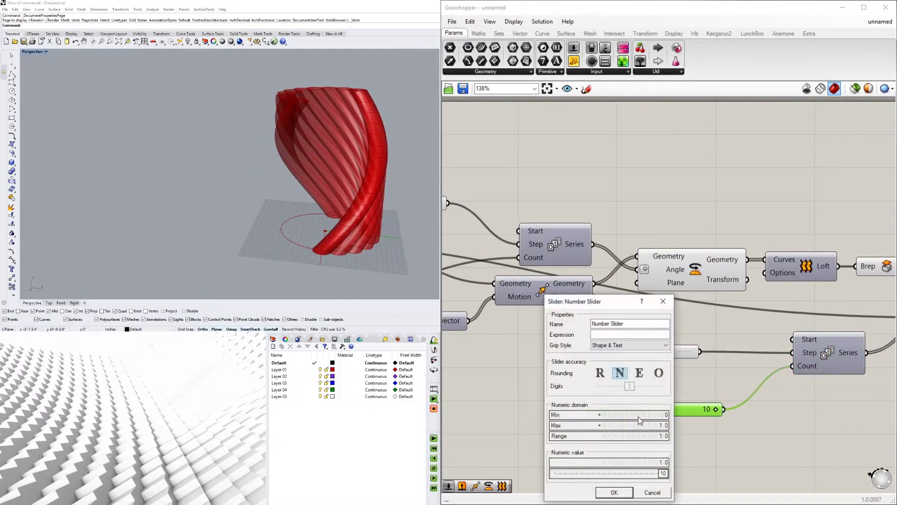
pyautogui.doubleClick(641, 427)
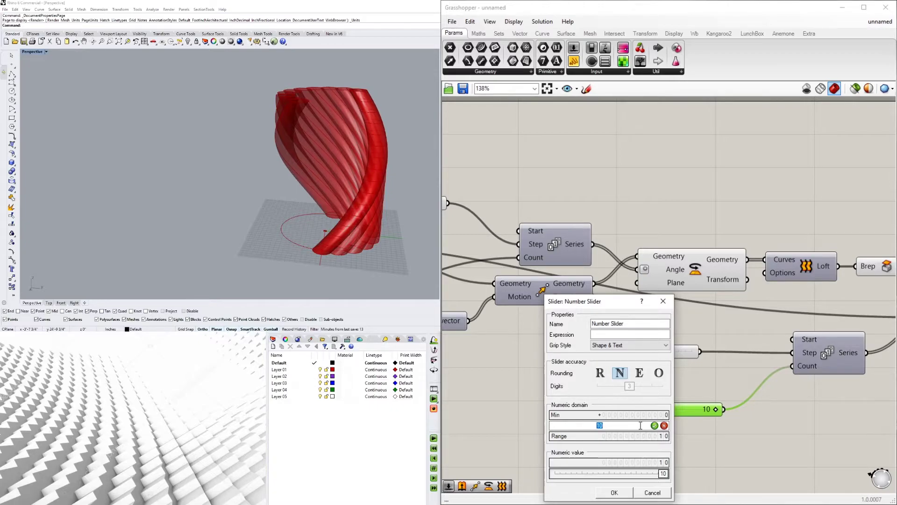
pyautogui.write('20')
pyautogui.press('Return')
pyautogui.click(616, 492)
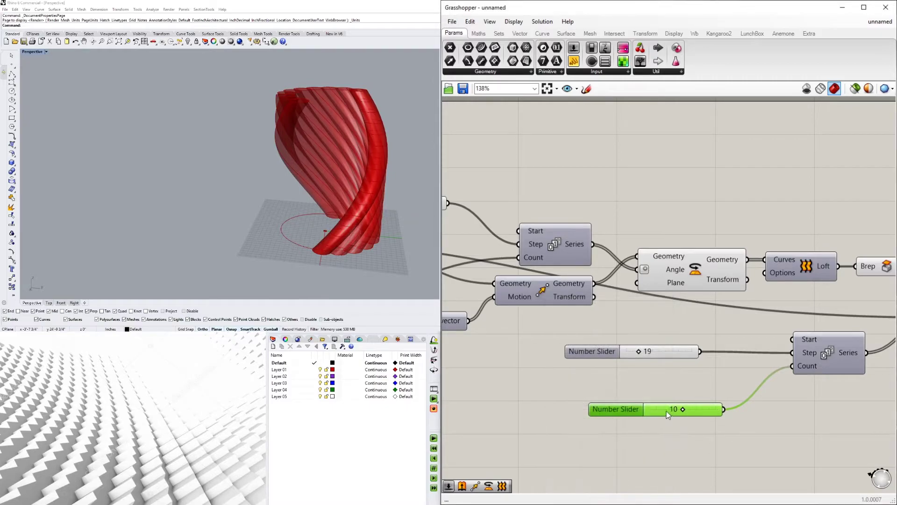
pyautogui.moveTo(683, 411); pyautogui.dragTo(712, 411)
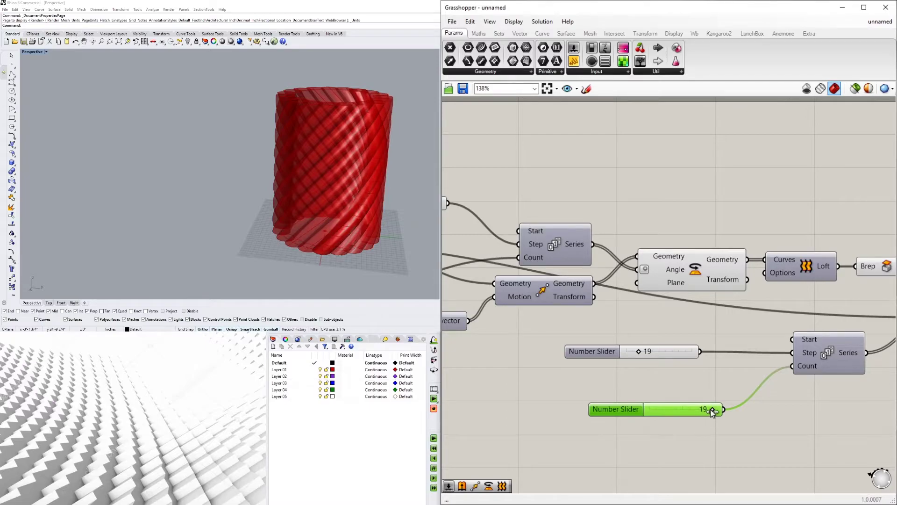
# Step: Reposition the Step and Count sliders closer together beside the second Series component
pyautogui.click(688, 402)
pyautogui.click(612, 351)
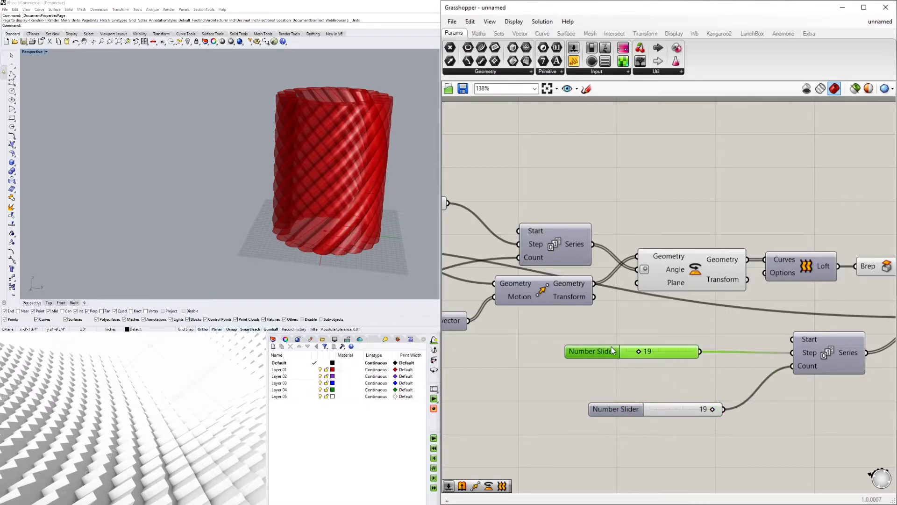
pyautogui.click(637, 412)
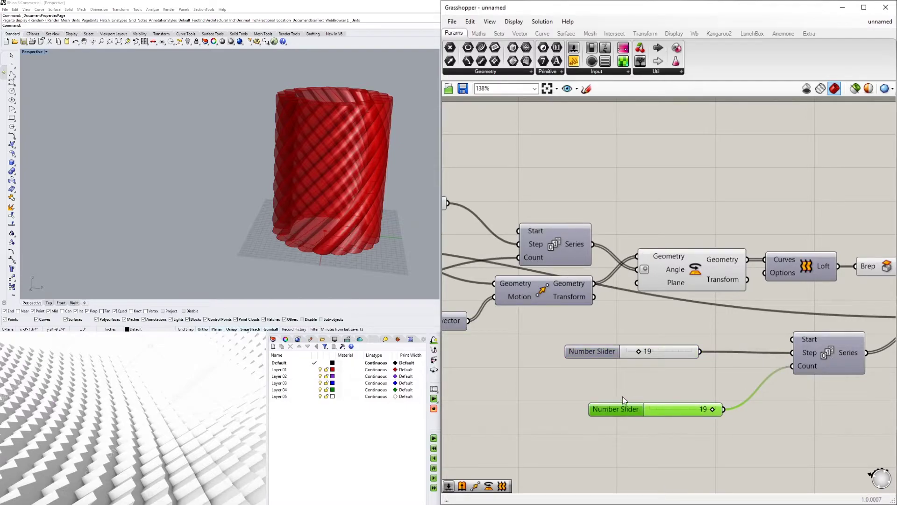
pyautogui.moveTo(596, 351); pyautogui.dragTo(594, 367)
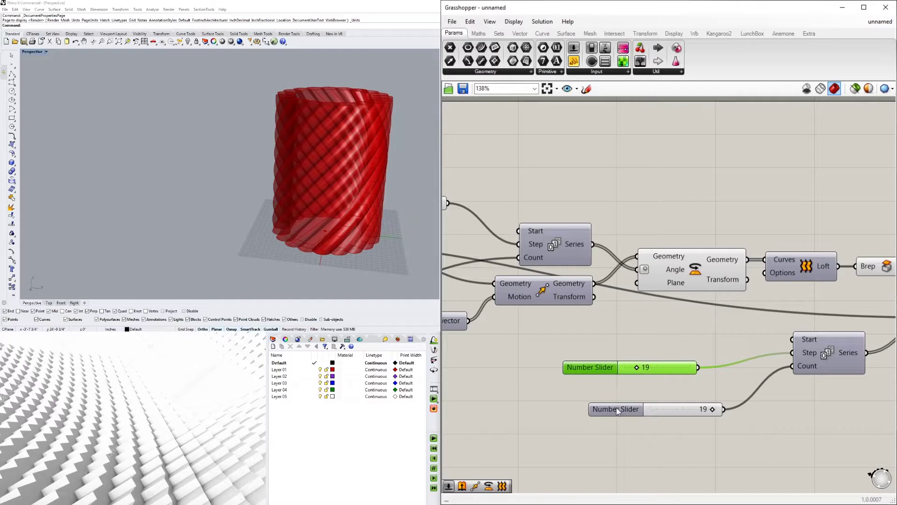
pyautogui.click(617, 411)
pyautogui.click(628, 390)
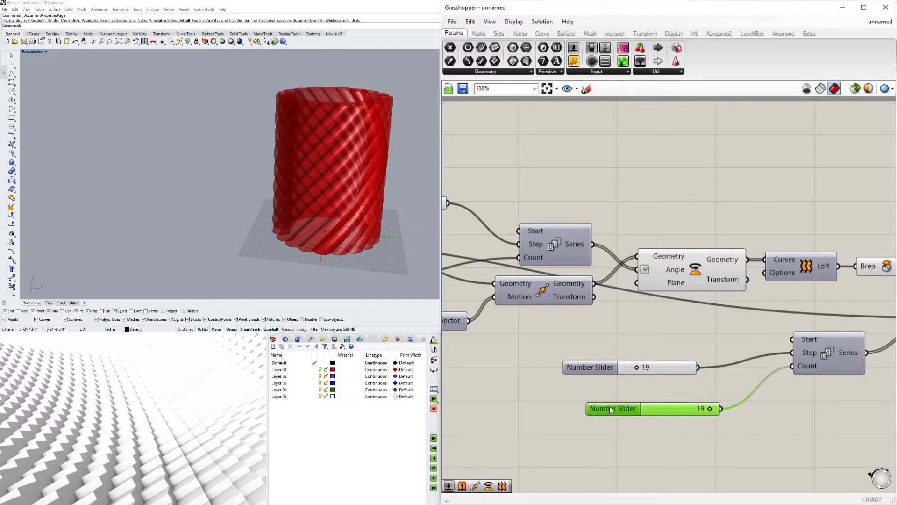
pyautogui.moveTo(612, 405); pyautogui.dragTo(586, 402)
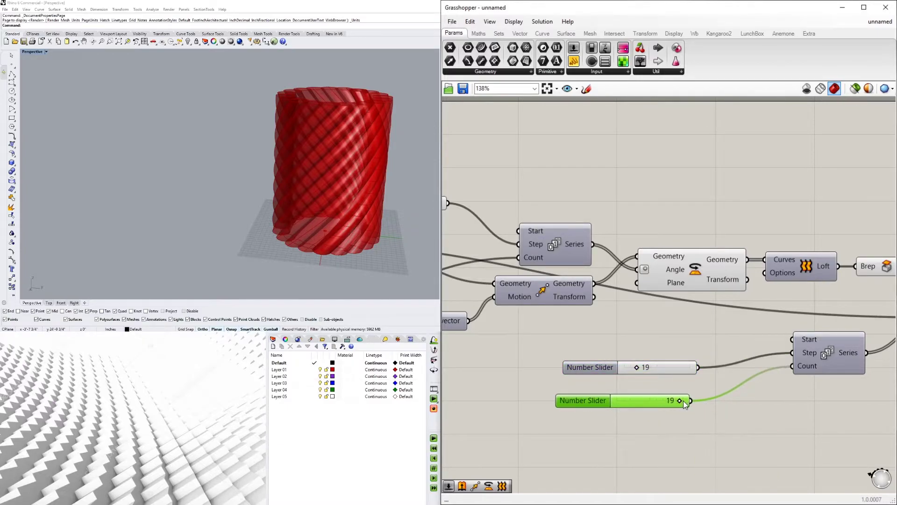
# Step: Delete the slider feeding the second Series component's Step input and move the Count slider lower to free space
pyautogui.click(655, 369)
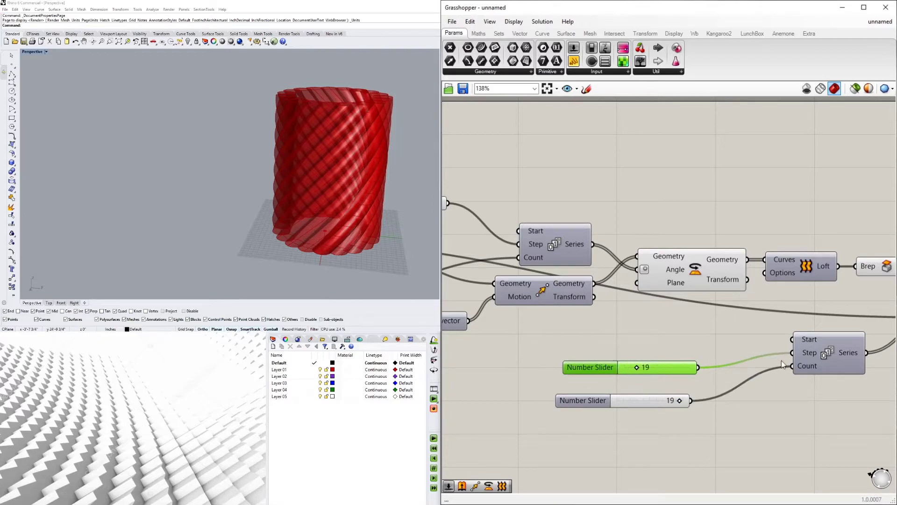
pyautogui.press('Delete')
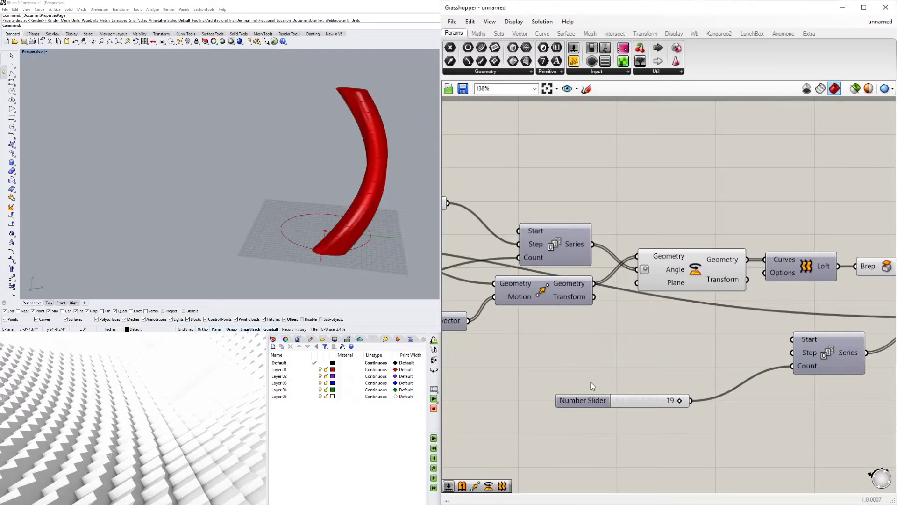
pyautogui.moveTo(600, 400); pyautogui.dragTo(612, 453)
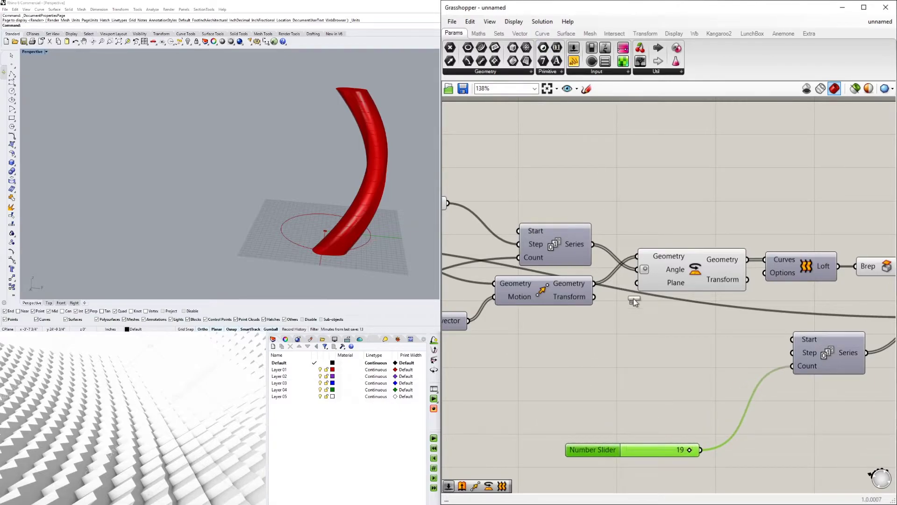
# Step: Add a Panel containing 360 above the Count slider and shrink it to fit its content
pyautogui.moveTo(593, 363); pyautogui.dragTo(594, 363)
pyautogui.doubleClick(603, 359)
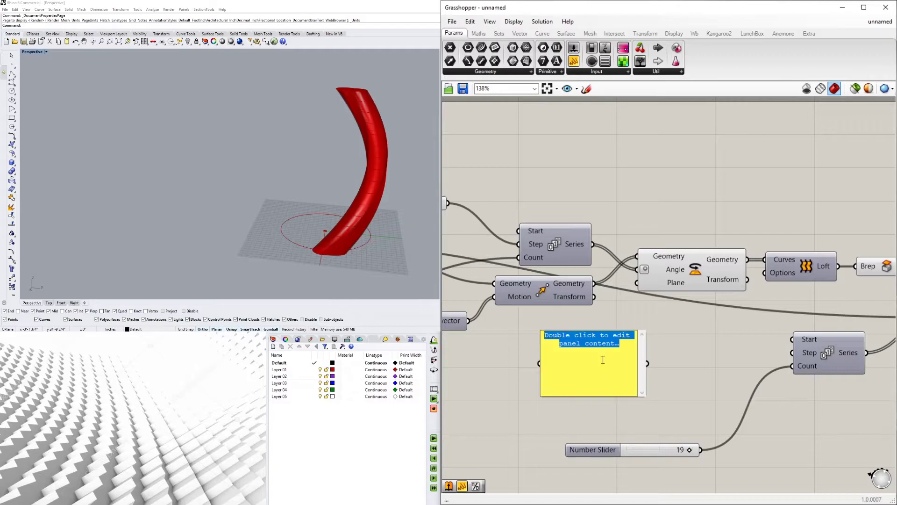
pyautogui.write('360')
pyautogui.click(665, 375)
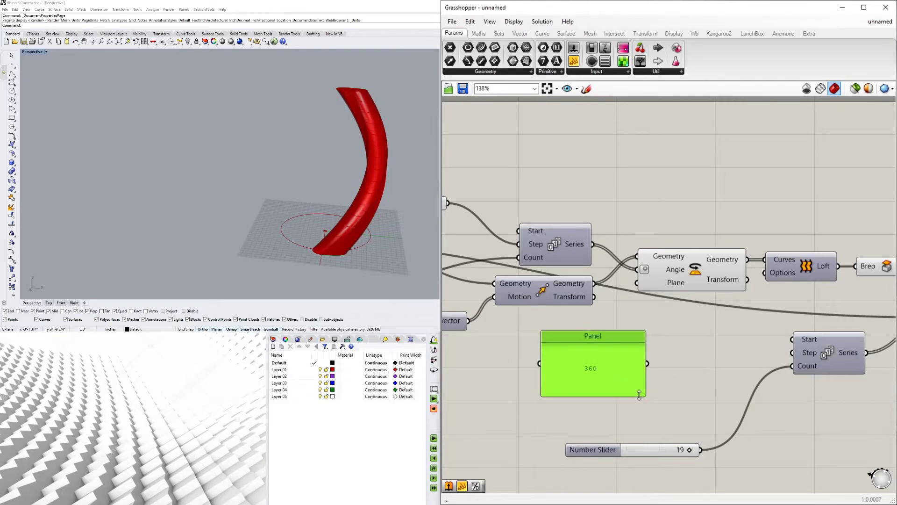
pyautogui.moveTo(645, 397); pyautogui.dragTo(608, 351)
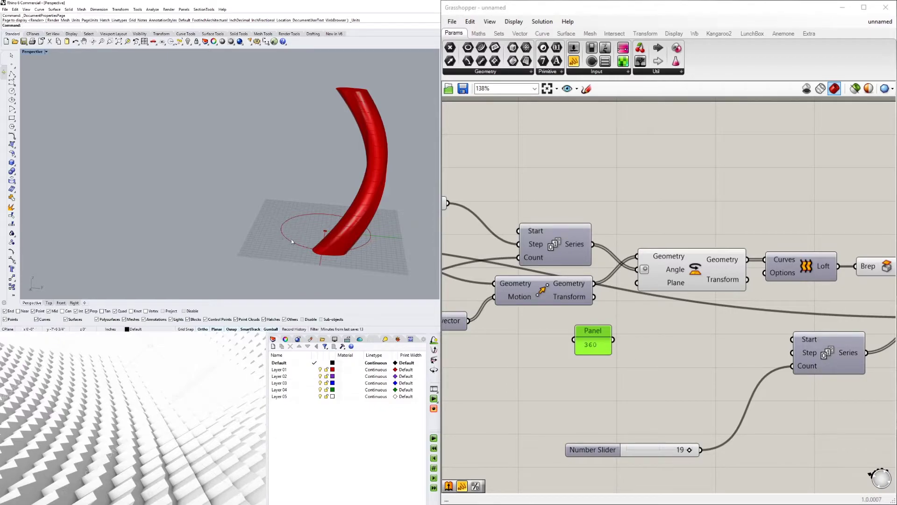
# Step: Add a Division component beside the 360 panel and set the Count slider to 20
pyautogui.doubleClick(662, 375)
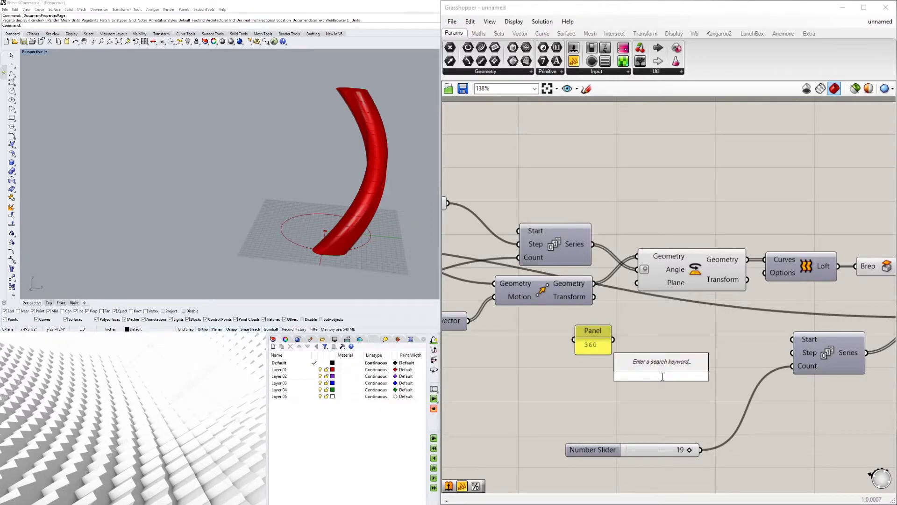
pyautogui.write('/')
pyautogui.press('Return')
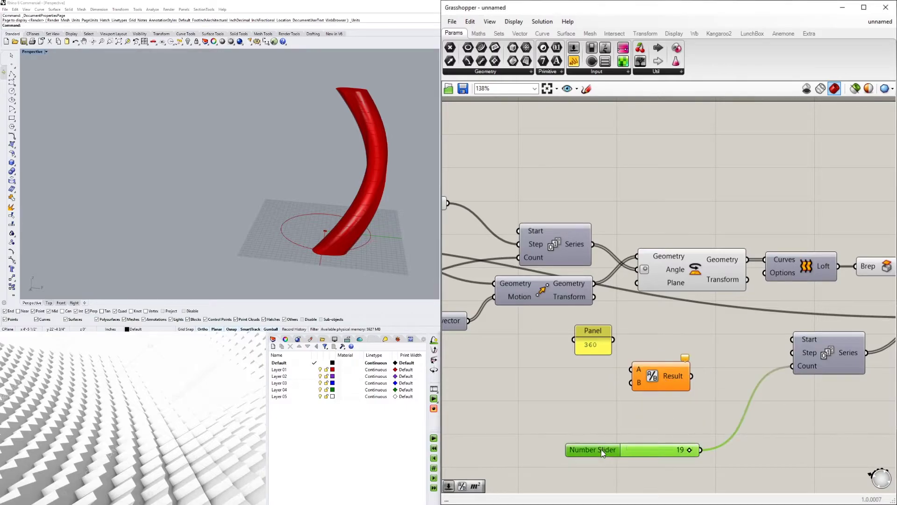
pyautogui.moveTo(603, 452); pyautogui.dragTo(542, 440)
pyautogui.moveTo(627, 439); pyautogui.dragTo(638, 440)
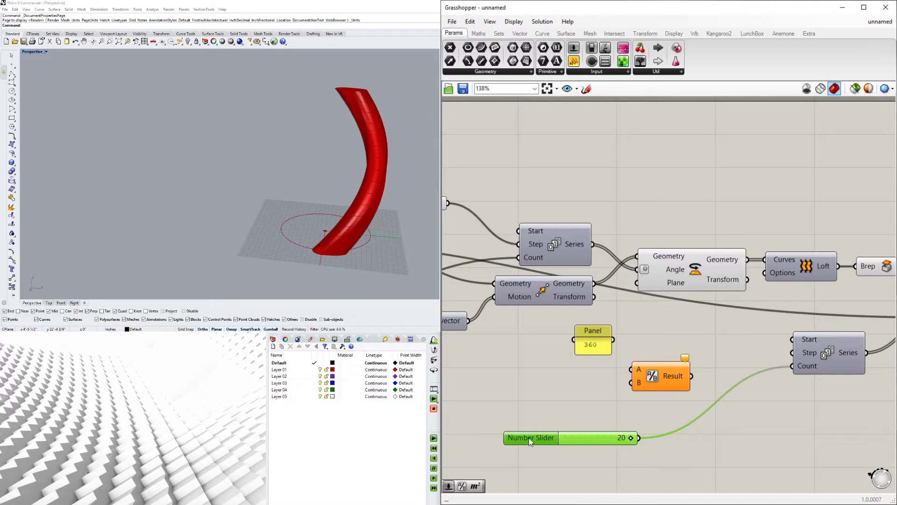
# Step: Disconnect the slider from the Series Count input, then wire the 360 panel to Division A and the slider to Division B
pyautogui.moveTo(533, 439); pyautogui.dragTo(504, 417)
pyautogui.keyDown('ctrl'); pyautogui.moveTo(707, 396); pyautogui.dragTo(603, 419); pyautogui.keyUp('ctrl')
pyautogui.moveTo(496, 416); pyautogui.dragTo(489, 384)
pyautogui.moveTo(614, 341); pyautogui.dragTo(633, 382)
pyautogui.moveTo(652, 377); pyautogui.dragTo(647, 367)
pyautogui.click(709, 395)
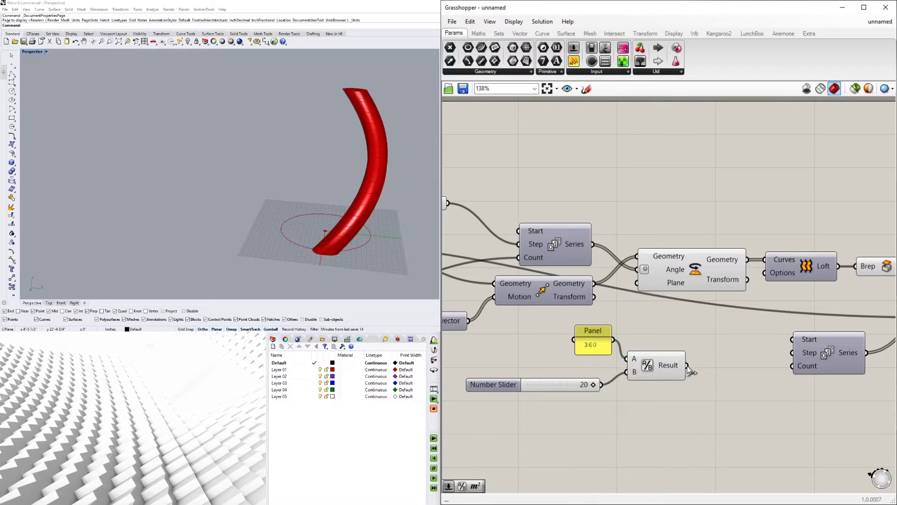
# Step: Feed the Division result into the array Series' Step and the slider into its Count, and place these components closer together
pyautogui.moveTo(780, 349); pyautogui.dragTo(784, 350)
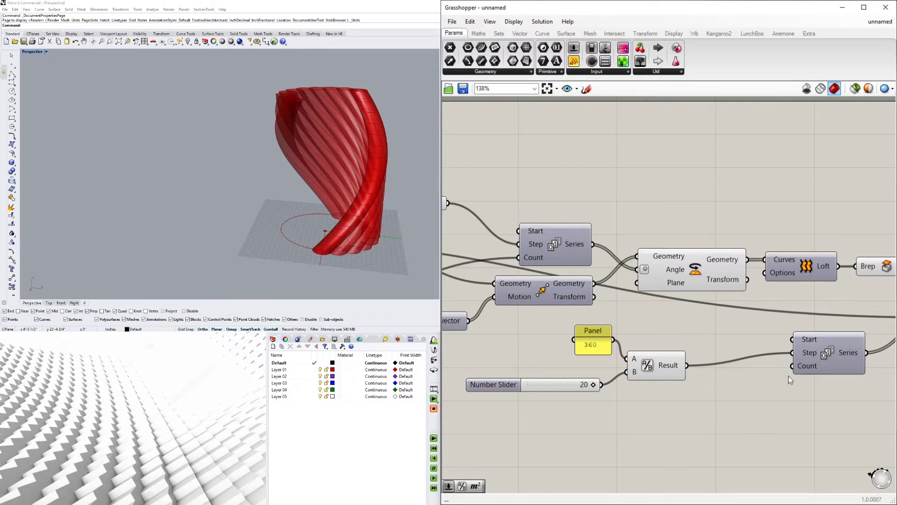
pyautogui.moveTo(602, 384); pyautogui.dragTo(793, 366)
pyautogui.moveTo(660, 366); pyautogui.dragTo(724, 344)
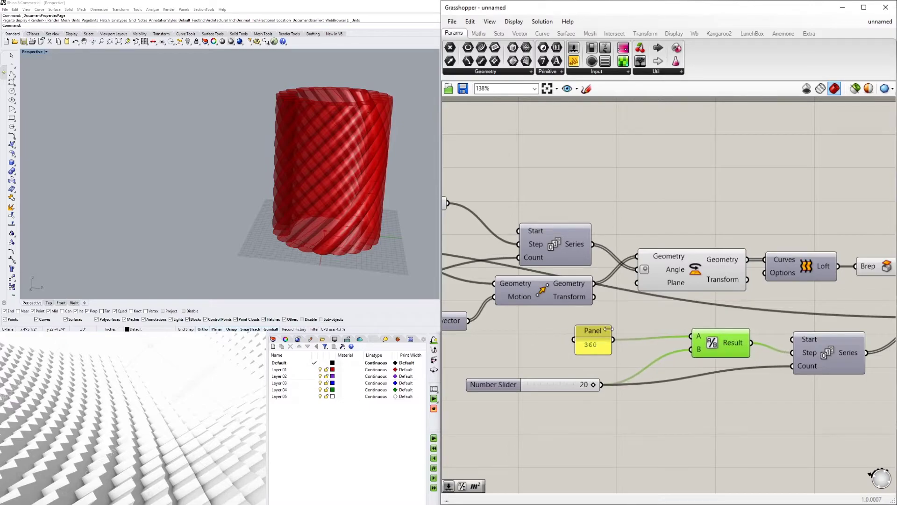
pyautogui.moveTo(606, 329); pyautogui.dragTo(642, 322)
pyautogui.moveTo(492, 385); pyautogui.dragTo(551, 374)
pyautogui.click(714, 348)
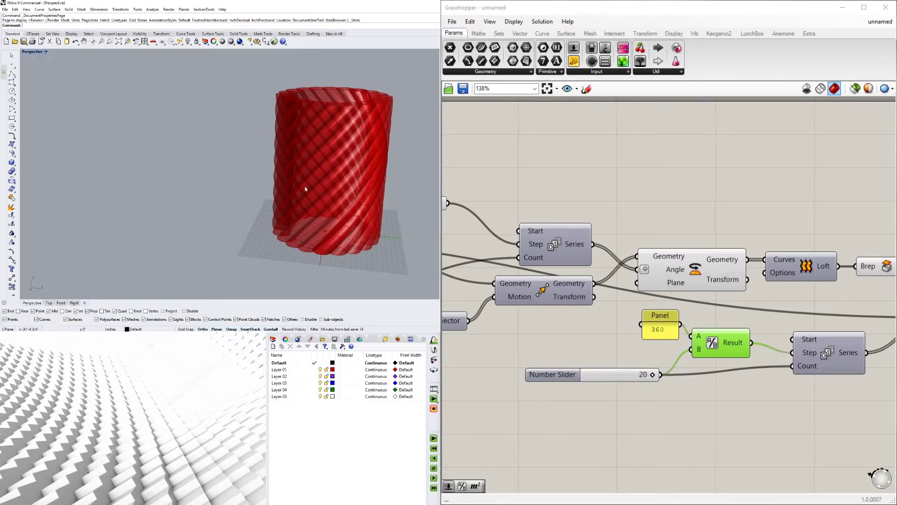
# Step: Set the slider controlling the number of arrayed tubes to 11
pyautogui.moveTo(748, 364); pyautogui.dragTo(657, 381, button='right')
pyautogui.moveTo(784, 383); pyautogui.dragTo(744, 373, button='right')
pyautogui.click(853, 305)
pyautogui.click(699, 372)
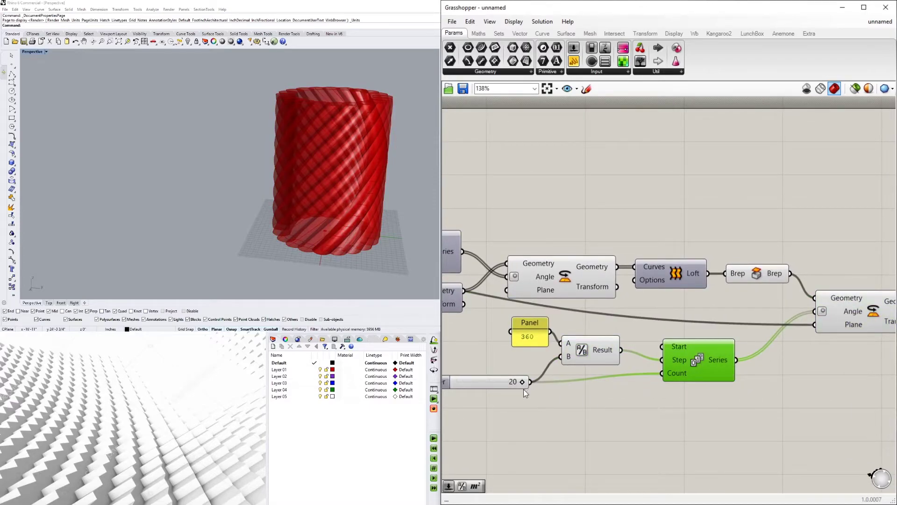
pyautogui.scroll(4, 523, 390)
pyautogui.moveTo(604, 379); pyautogui.dragTo(540, 380)
pyautogui.moveTo(676, 388); pyautogui.dragTo(568, 389, button='right')
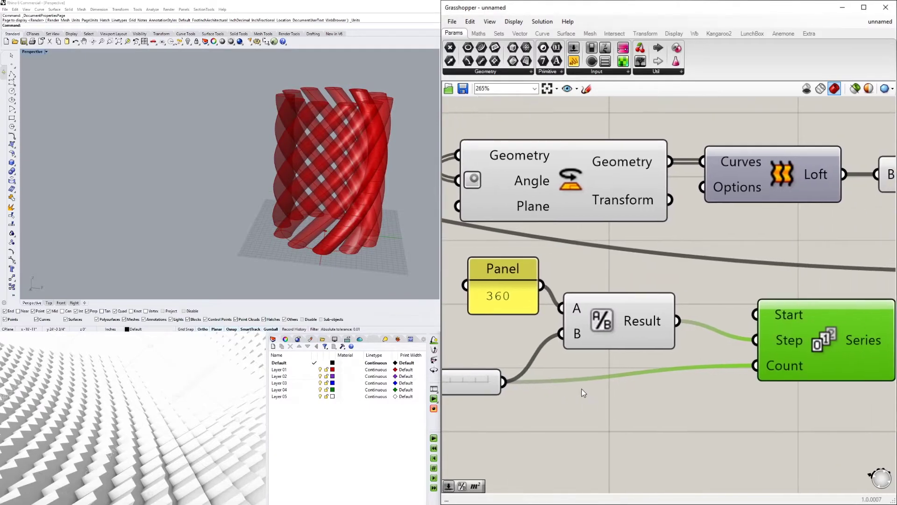
pyautogui.scroll(-3, 557, 395)
# Step: Turn off the preview of the Cap Holes component and check the tower
pyautogui.click(568, 265)
pyautogui.click(689, 227)
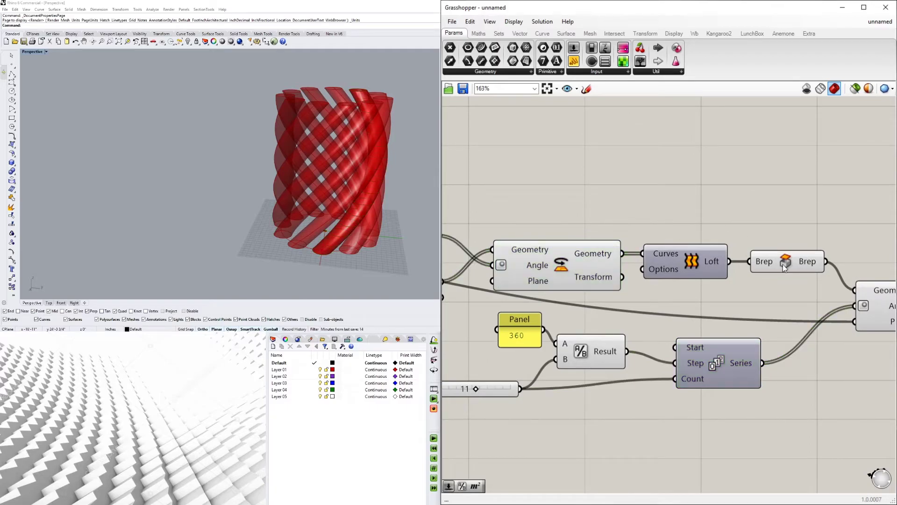
pyautogui.click(785, 260)
pyautogui.rightClick(786, 262)
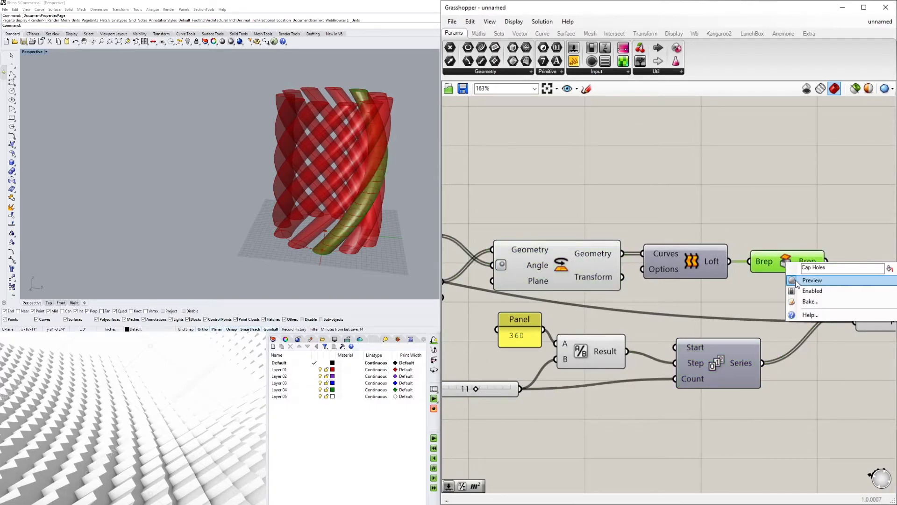
pyautogui.click(822, 280)
pyautogui.moveTo(316, 99); pyautogui.dragTo(315, 173, button='right')
pyautogui.scroll(4, 315, 174)
pyautogui.scroll(-5, 314, 171)
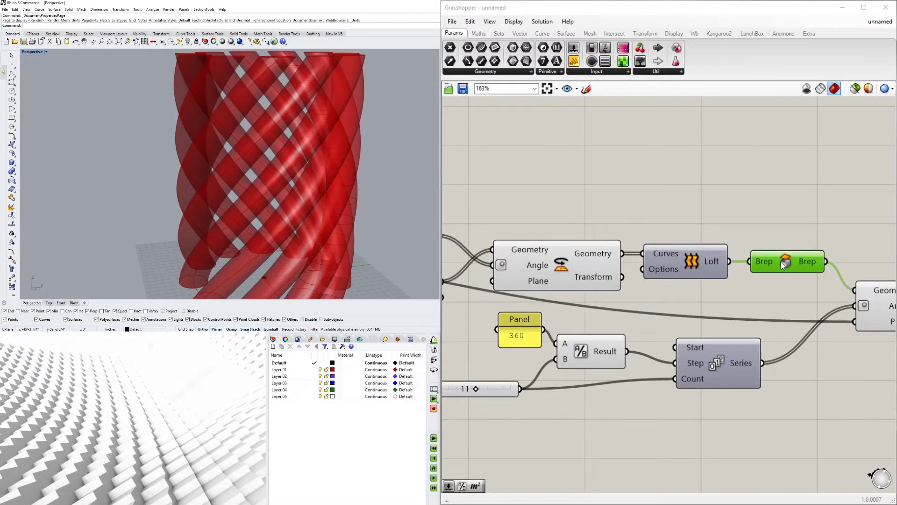
# Step: Set the slider for the twist Series' Step input to 9 and check the tower
pyautogui.scroll(-4, 823, 321)
pyautogui.scroll(4, 823, 320)
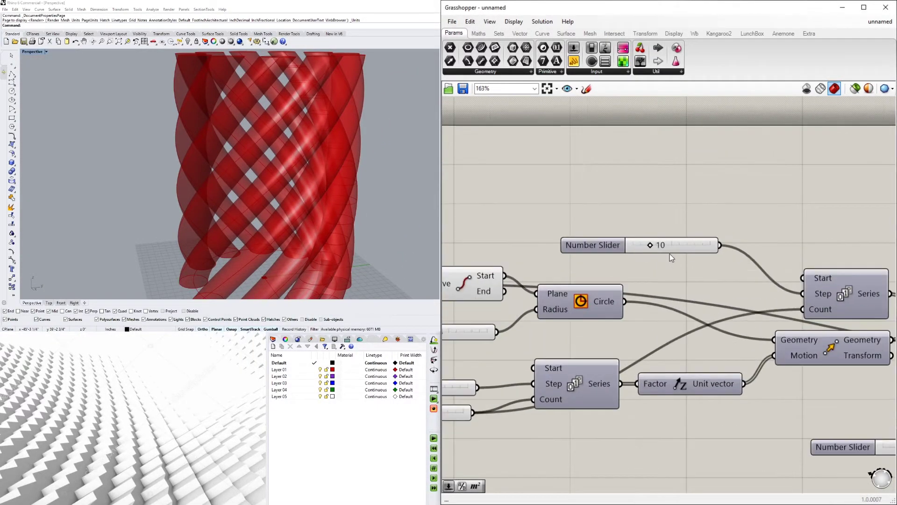
pyautogui.moveTo(652, 245); pyautogui.dragTo(647, 246)
pyautogui.scroll(-5, 234, 119)
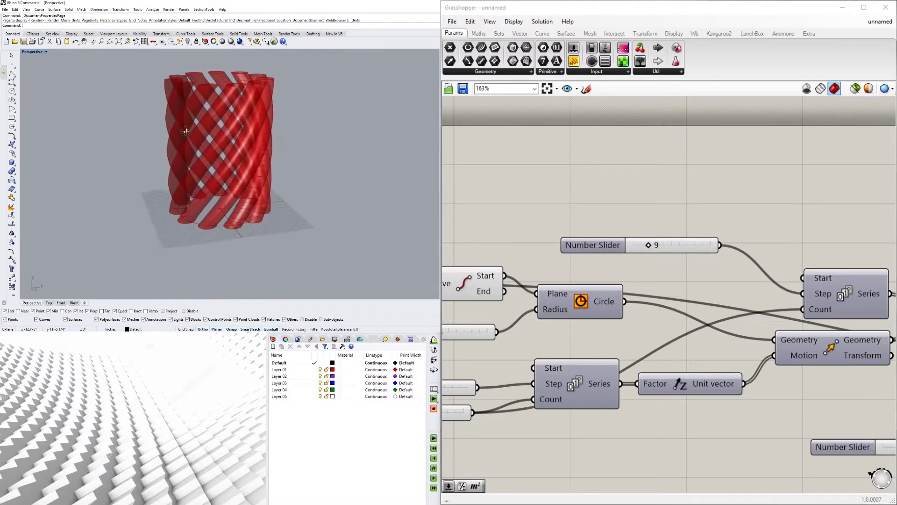
pyautogui.scroll(-2, 724, 200)
# Step: Try a radius of 34 and then 12 for the small tube circle
pyautogui.moveTo(628, 284); pyautogui.dragTo(718, 329, button='right')
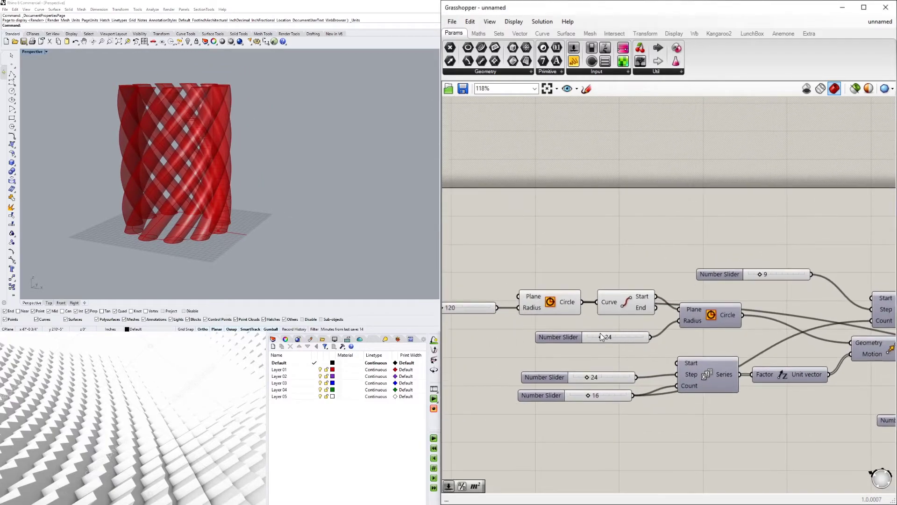
pyautogui.scroll(4, 605, 333)
pyautogui.moveTo(605, 337)
pyautogui.mouseDown()
pyautogui.moveTo(637, 340)
pyautogui.moveTo(615, 340)
pyautogui.mouseUp()
pyautogui.doubleClick(630, 340)
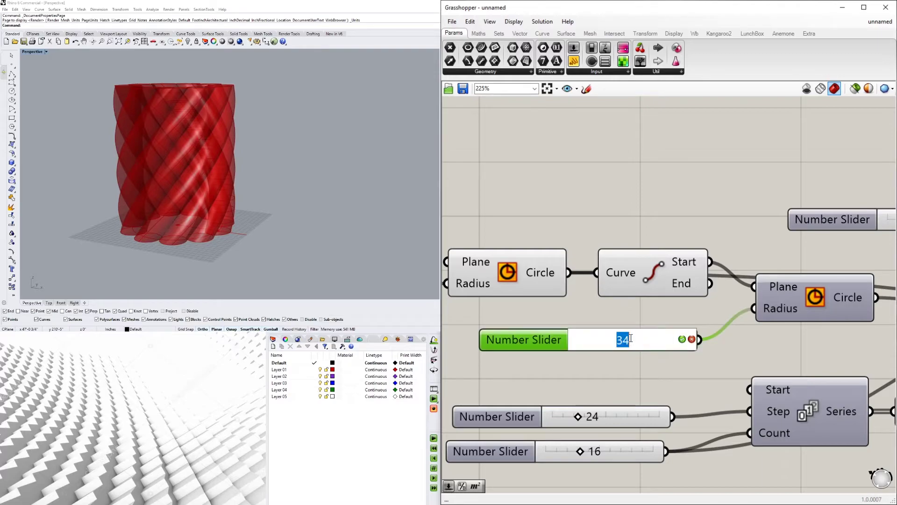
pyautogui.write('12')
pyautogui.press('Return')
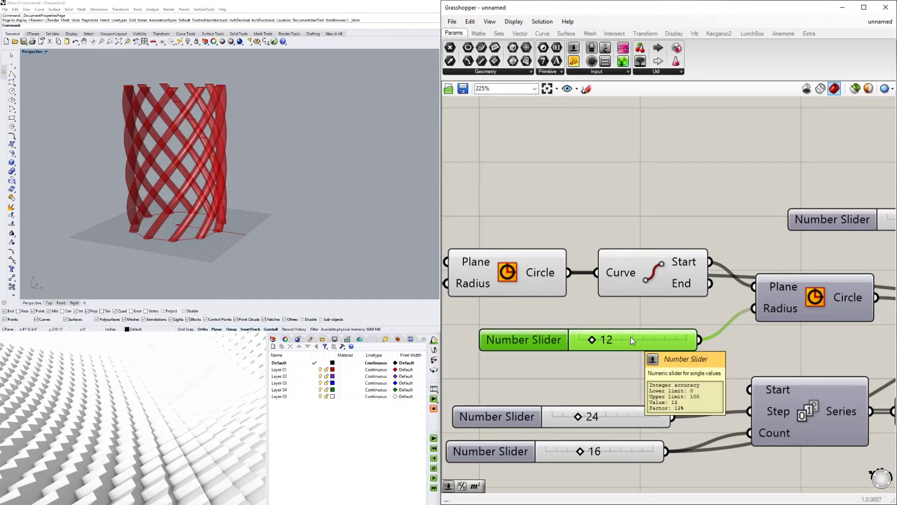
pyautogui.scroll(-5, 696, 290)
# Step: Set the slider controlling the number of arrayed tubes to 20
pyautogui.moveTo(773, 371); pyautogui.dragTo(545, 333, button='right')
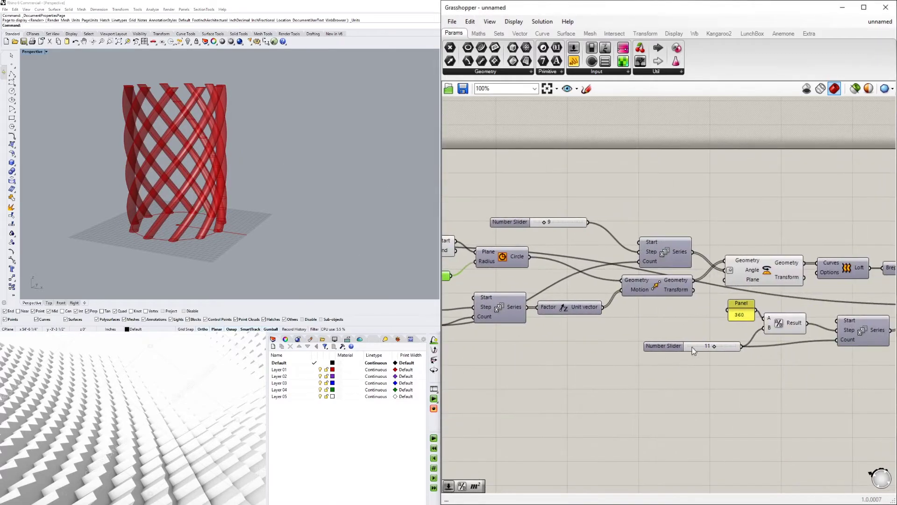
pyautogui.scroll(5, 695, 354)
pyautogui.moveTo(738, 348); pyautogui.dragTo(800, 349)
pyautogui.moveTo(385, 152)
pyautogui.mouseDown(button='right')
pyautogui.moveTo(390, 176)
pyautogui.moveTo(397, 144)
pyautogui.mouseUp(button='right')
pyautogui.moveTo(862, 347); pyautogui.dragTo(729, 351, button='right')
pyautogui.scroll(-1, 635, 358)
pyautogui.moveTo(707, 312); pyautogui.dragTo(626, 350, button='right')
pyautogui.click(790, 348)
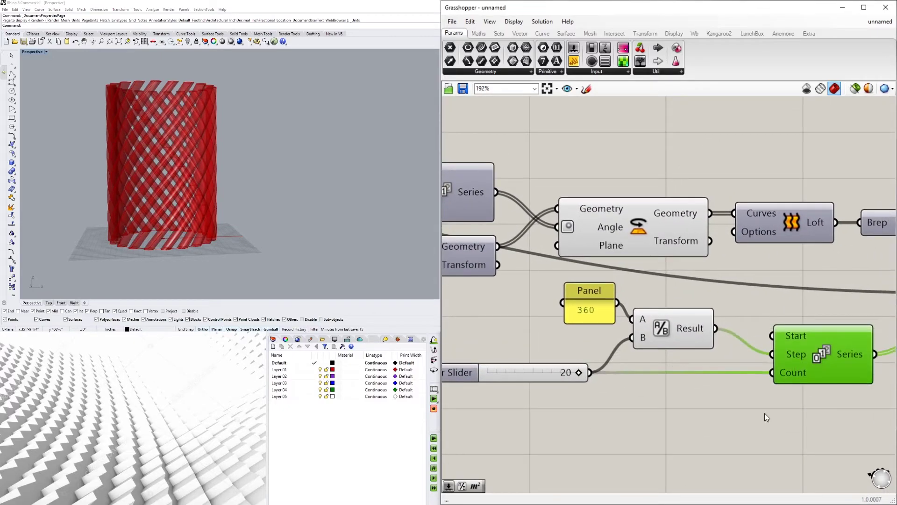
pyautogui.click(767, 415)
# Step: Set the slider for the twist Series' Step input to 5
pyautogui.moveTo(540, 379); pyautogui.dragTo(795, 356, button='right')
pyautogui.moveTo(600, 220); pyautogui.dragTo(740, 299, button='right')
pyautogui.scroll(-1, 739, 299)
pyautogui.scroll(2, 603, 200)
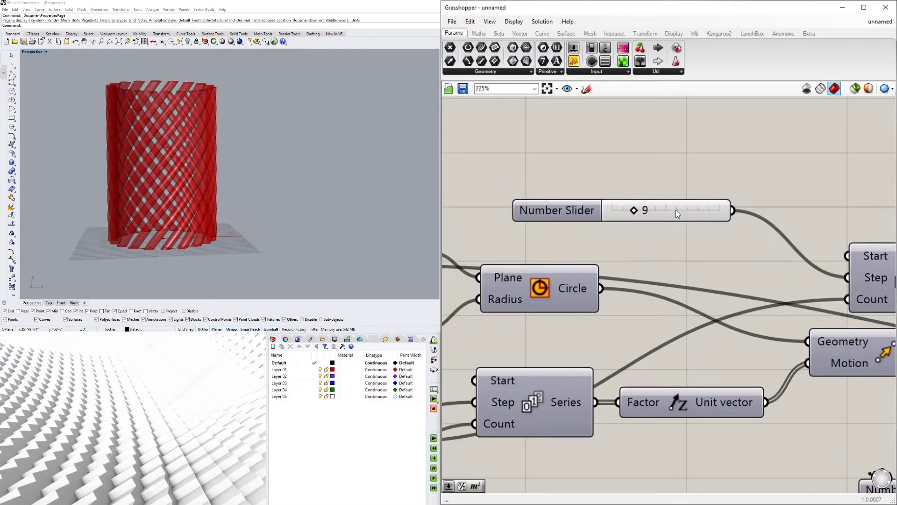
pyautogui.scroll(2, 677, 216)
pyautogui.moveTo(640, 210)
pyautogui.mouseDown()
pyautogui.moveTo(617, 209)
pyautogui.moveTo(625, 208)
pyautogui.mouseUp()
pyautogui.doubleClick(654, 208)
pyautogui.write('5')
pyautogui.press('Return')
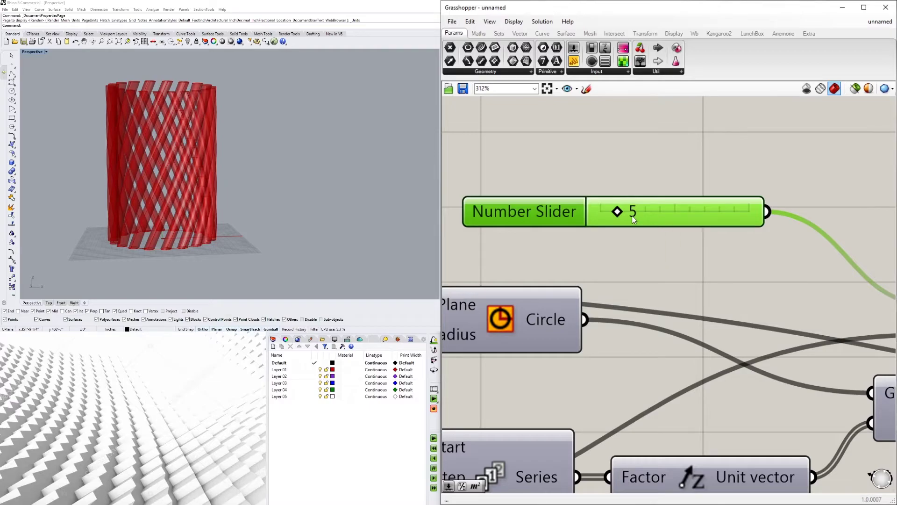
# Step: Set the slider for the twist Series' Step input to 10
pyautogui.doubleClick(631, 215)
pyautogui.write('10')
pyautogui.press('Return')
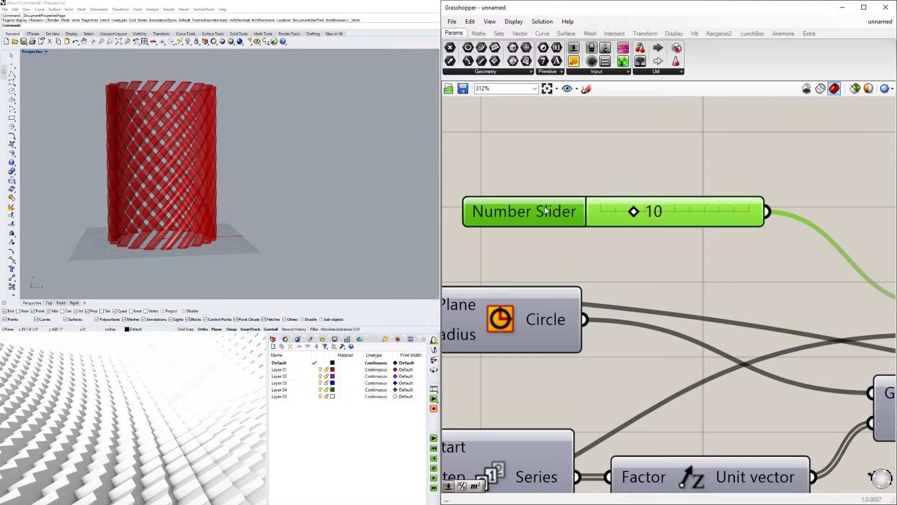
# Step: Set the tube circle's radius slider to 25 and check how the tubes overlap
pyautogui.scroll(-5, 838, 251)
pyautogui.moveTo(685, 291); pyautogui.dragTo(786, 279, button='right')
pyautogui.moveTo(523, 253); pyautogui.dragTo(592, 264, button='right')
pyautogui.scroll(2, 593, 263)
pyautogui.scroll(-2, 729, 299)
pyautogui.moveTo(694, 290); pyautogui.dragTo(592, 303, button='right')
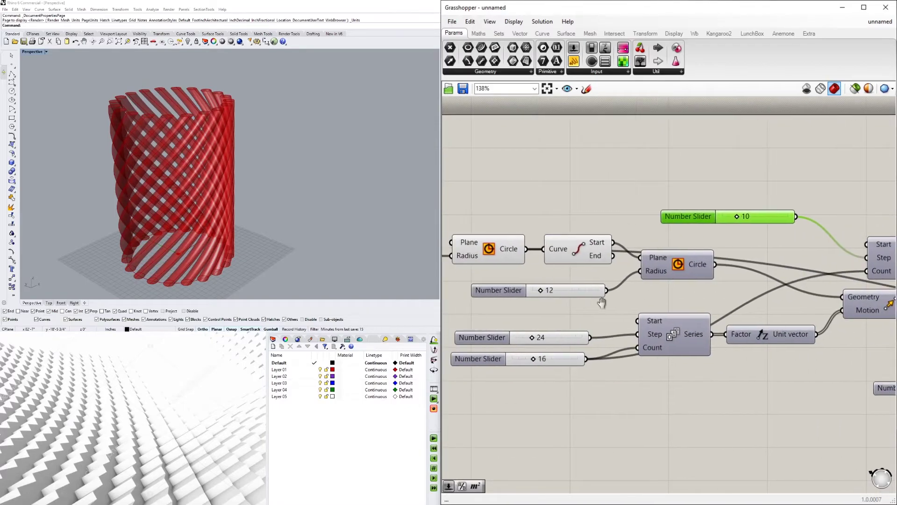
pyautogui.scroll(5, 580, 299)
pyautogui.moveTo(580, 290); pyautogui.dragTo(599, 289)
pyautogui.moveTo(257, 114)
pyautogui.mouseDown(button='right')
pyautogui.moveTo(241, 201)
pyautogui.moveTo(253, 116)
pyautogui.mouseUp(button='right')
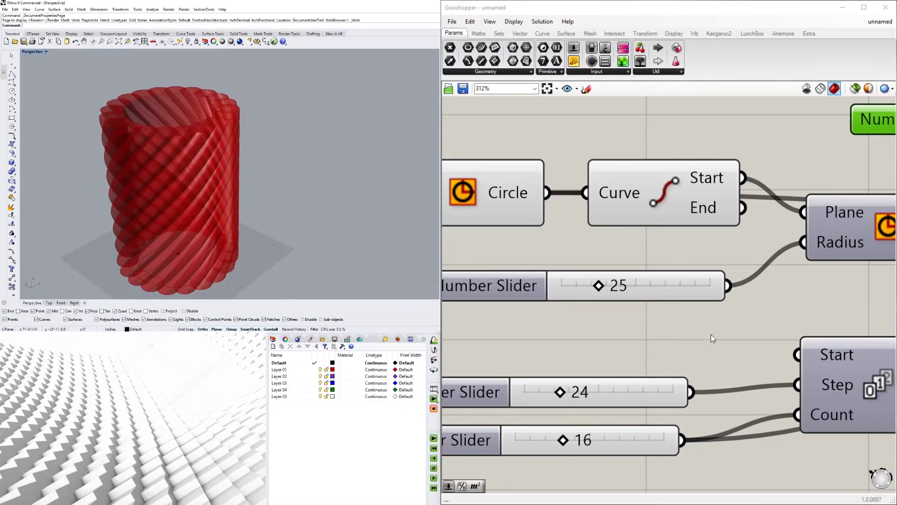
# Step: Set the tube circle's radius slider to 22
pyautogui.scroll(-2, 576, 394)
pyautogui.scroll(3, 616, 390)
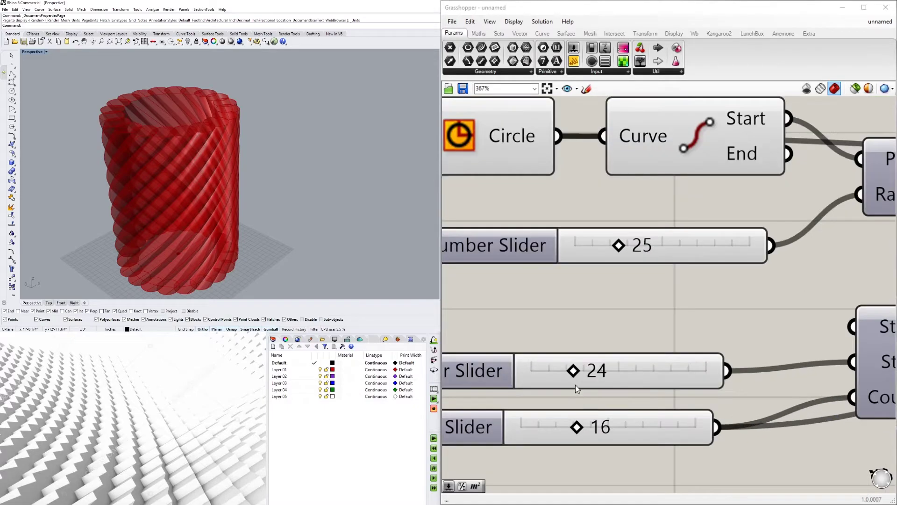
pyautogui.scroll(-3, 574, 375)
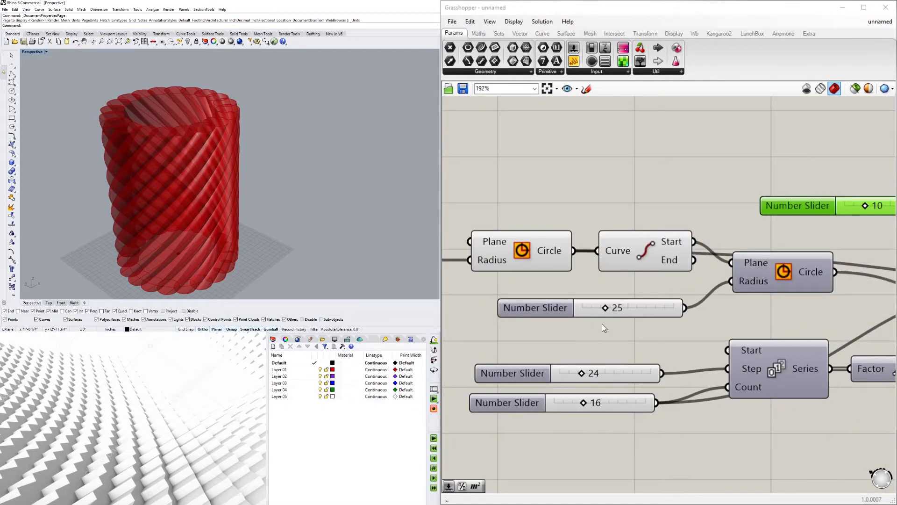
pyautogui.scroll(3, 595, 313)
pyautogui.moveTo(618, 299); pyautogui.dragTo(612, 300)
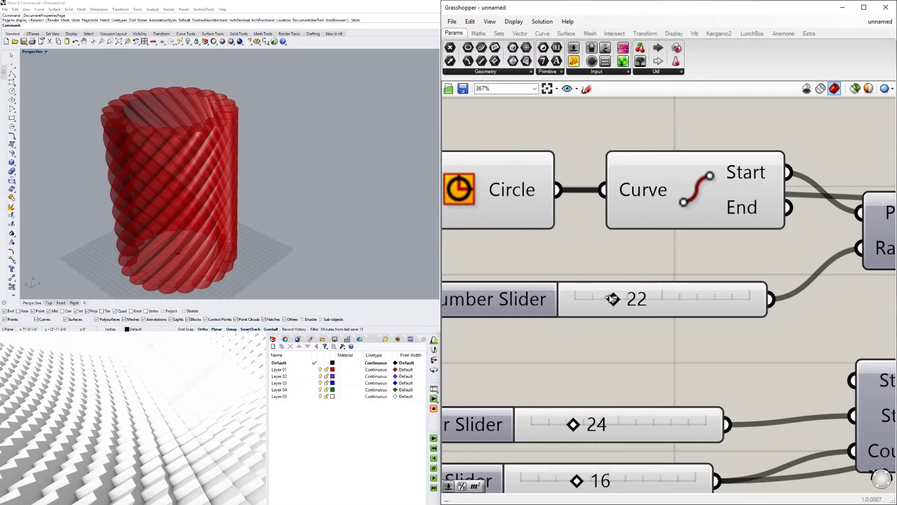
# Step: Add a Solid Union component and connect the final Rotate component's Geometry output to its Breps input
pyautogui.scroll(-6, 612, 299)
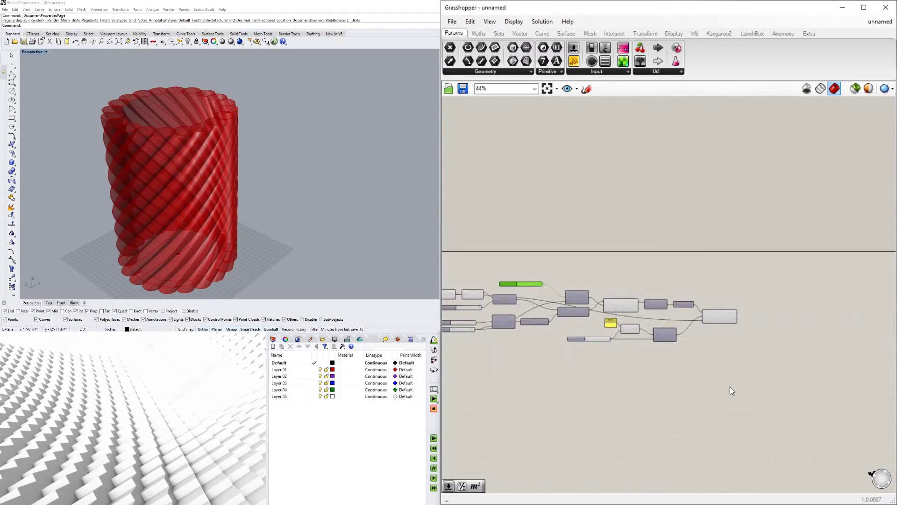
pyautogui.click(721, 287)
pyautogui.click(757, 330)
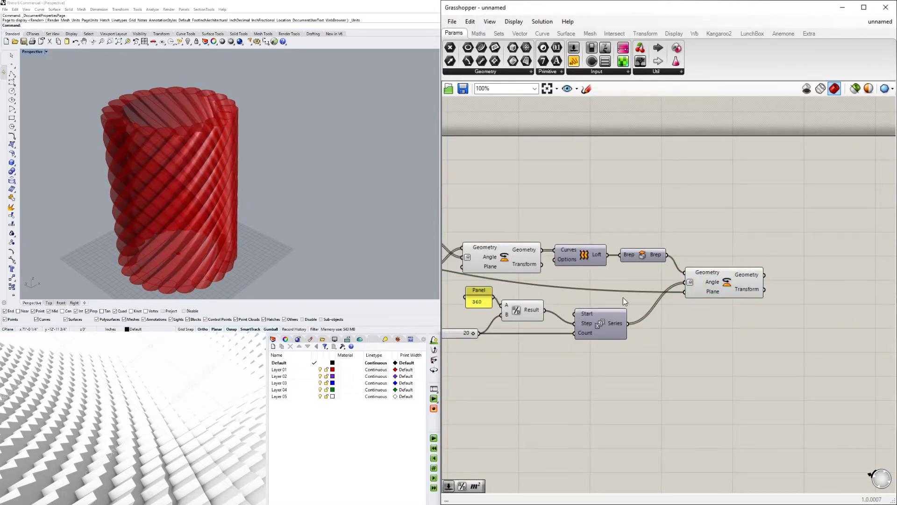
pyautogui.doubleClick(790, 281)
pyautogui.write('UNIO')
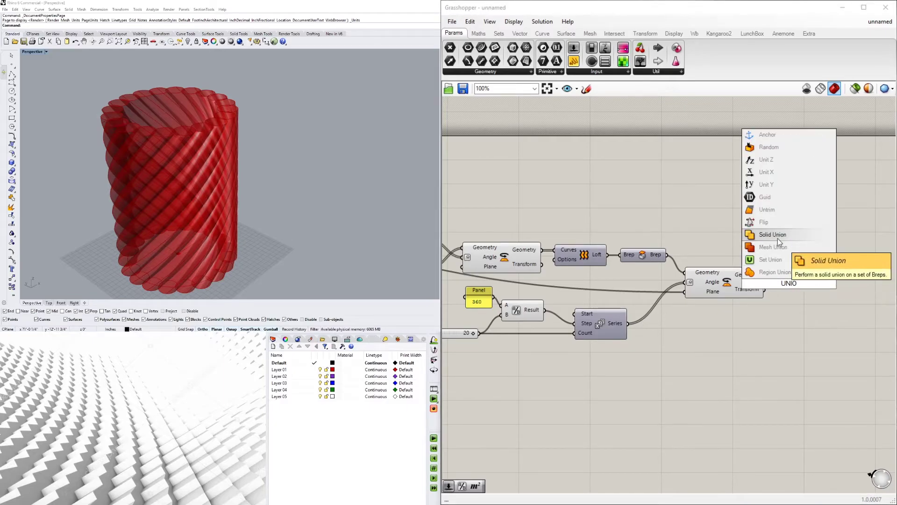
pyautogui.click(776, 234)
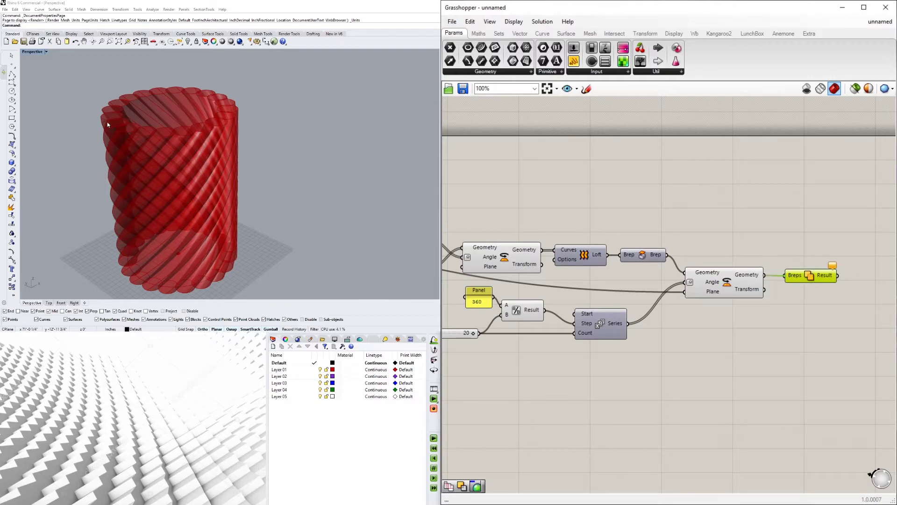
pyautogui.moveTo(255, 252); pyautogui.dragTo(256, 252, button='right')
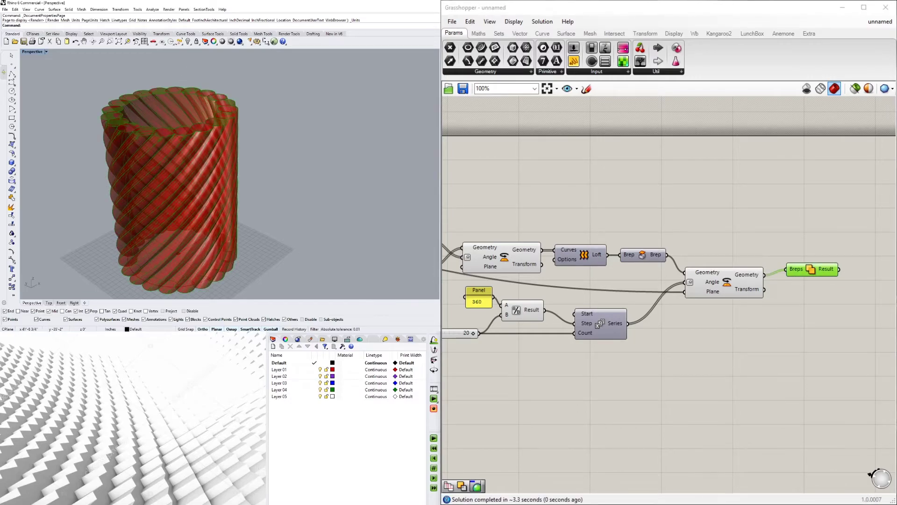
# Step: Turn off the preview of the Rotate component that feeds the Solid Union
pyautogui.rightClick(729, 280)
pyautogui.click(731, 295)
# Step: Examine the unioned tower from several angles and distances
pyautogui.moveTo(144, 121); pyautogui.dragTo(304, 174, button='right')
pyautogui.scroll(5, 113, 168)
pyautogui.scroll(-8, 113, 168)
pyautogui.scroll(7, 335, 170)
pyautogui.scroll(-4, 312, 180)
pyautogui.moveTo(716, 260); pyautogui.dragTo(607, 256, button='right')
pyautogui.click(697, 268)
pyautogui.click(722, 336)
pyautogui.moveTo(281, 150)
pyautogui.mouseDown(button='right')
pyautogui.moveTo(283, 183)
pyautogui.moveTo(286, 162)
pyautogui.mouseUp(button='right')
pyautogui.click(675, 211)
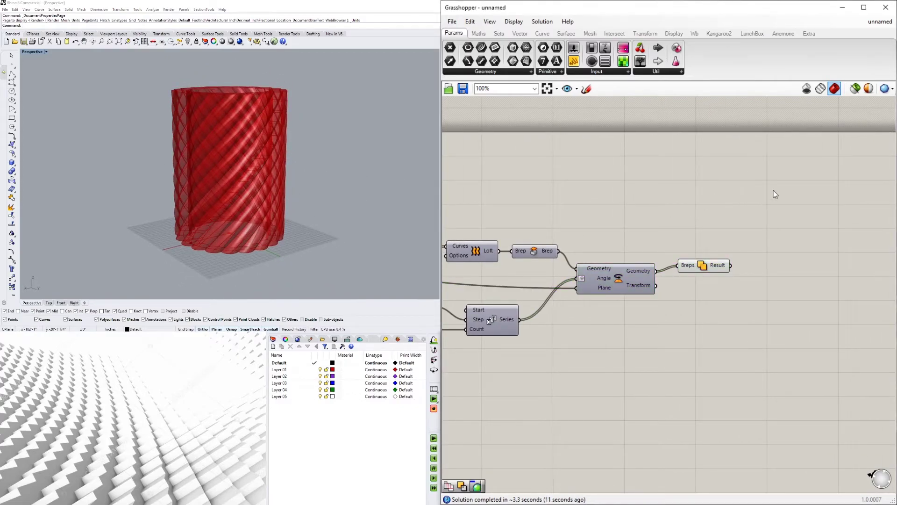
# Step: Bake the Solid Union result into Rhino on Layer 01
pyautogui.click(703, 267)
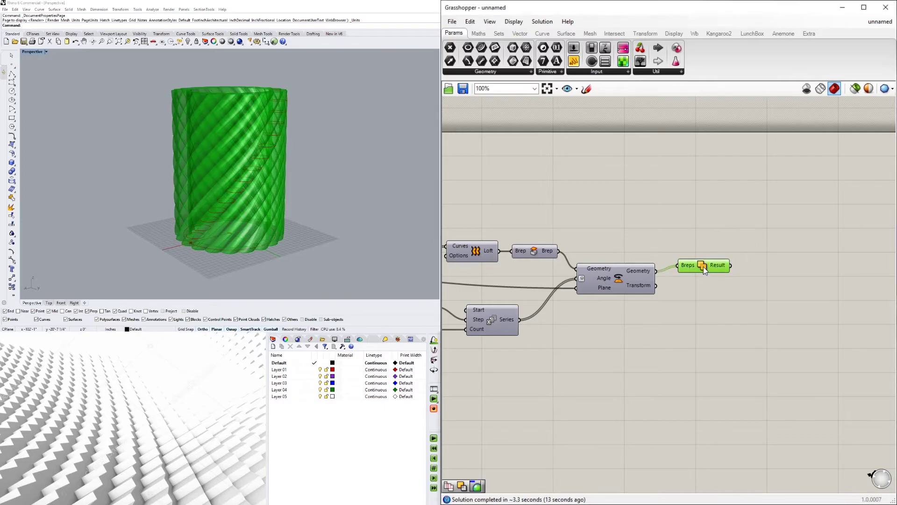
pyautogui.rightClick(703, 268)
pyautogui.click(718, 308)
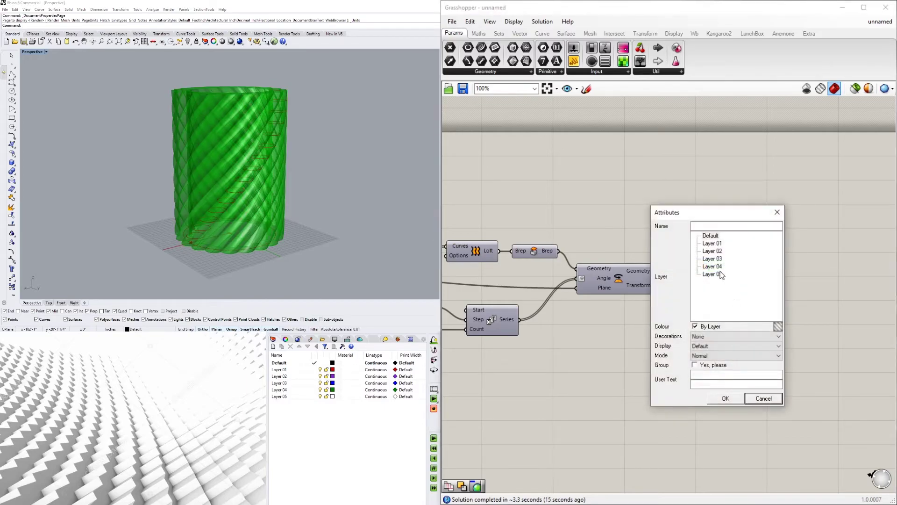
pyautogui.click(727, 398)
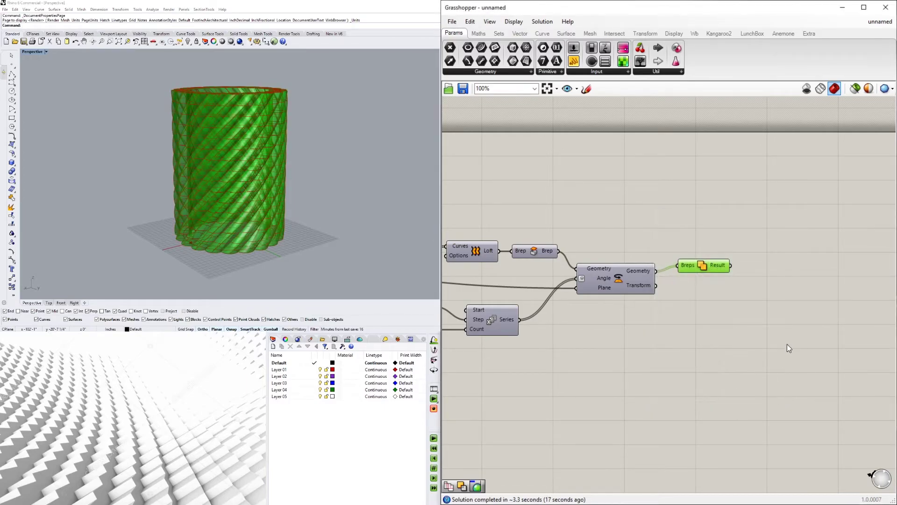
pyautogui.click(787, 344)
# Step: Change the colour of Layer 01 to Black
pyautogui.click(332, 369)
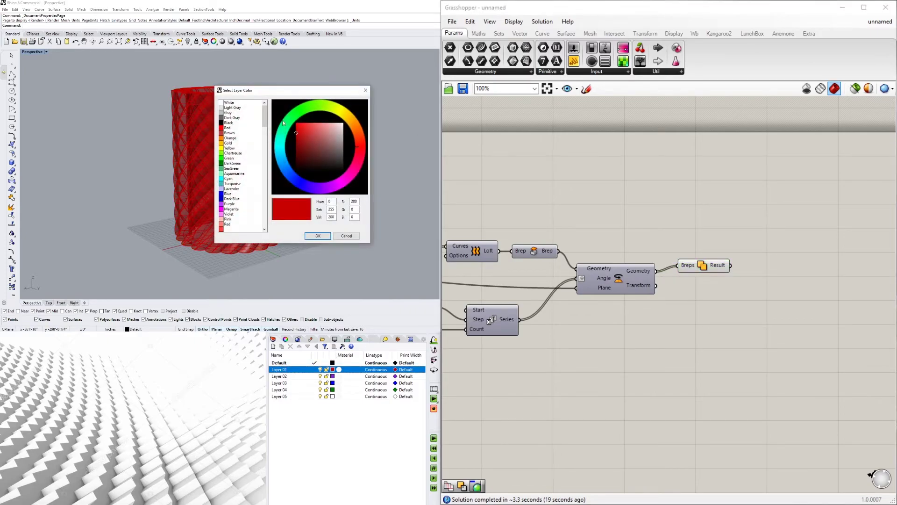
pyautogui.click(230, 118)
pyautogui.click(229, 122)
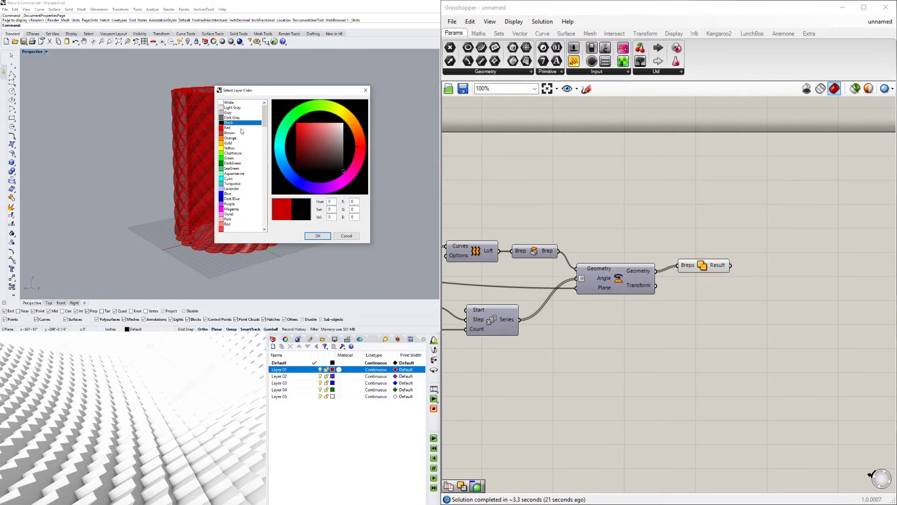
pyautogui.click(322, 237)
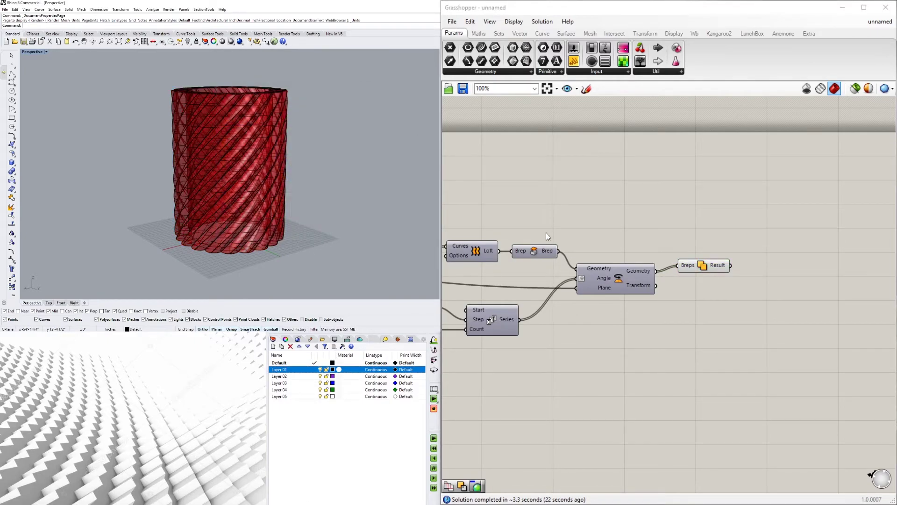
# Step: Turn off the Grasshopper geometry preview and set the Perspective viewport's display mode to Shaded
pyautogui.click(807, 92)
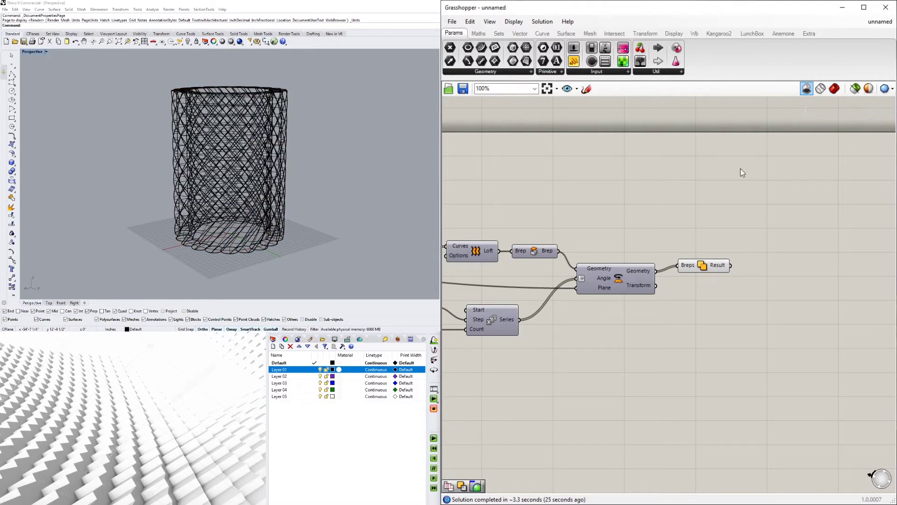
pyautogui.click(36, 55)
pyautogui.click(38, 76)
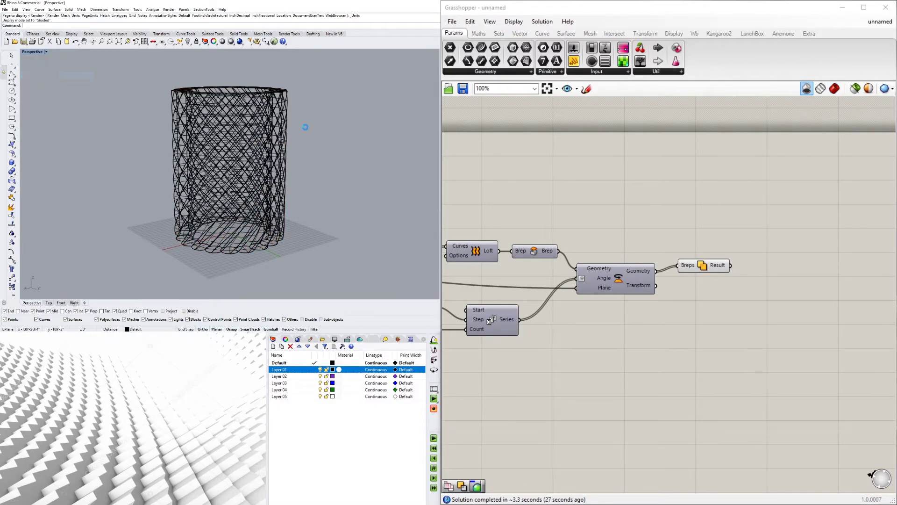
# Step: Examine the baked tower's twisted walls and capped top edge from several angles and distances
pyautogui.moveTo(260, 160); pyautogui.dragTo(197, 212, button='right')
pyautogui.scroll(6, 198, 179)
pyautogui.click(197, 178)
pyautogui.scroll(-6, 198, 178)
pyautogui.click(363, 128)
pyautogui.scroll(7, 307, 144)
pyautogui.moveTo(307, 144); pyautogui.dragTo(354, 126, button='right')
pyautogui.scroll(-10, 355, 129)
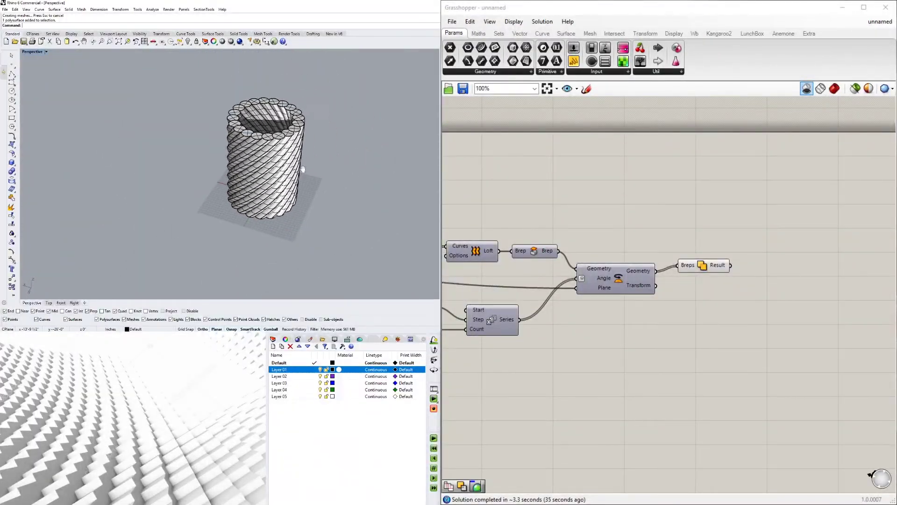
# Step: Move the baked tower sideways, clear of the construction grid
pyautogui.click(235, 159)
pyautogui.moveTo(234, 159); pyautogui.dragTo(304, 161)
pyautogui.click(275, 218)
# Step: Set the Perspective viewport to Rendered display and inspect the baked tower from above and up close
pyautogui.click(32, 52)
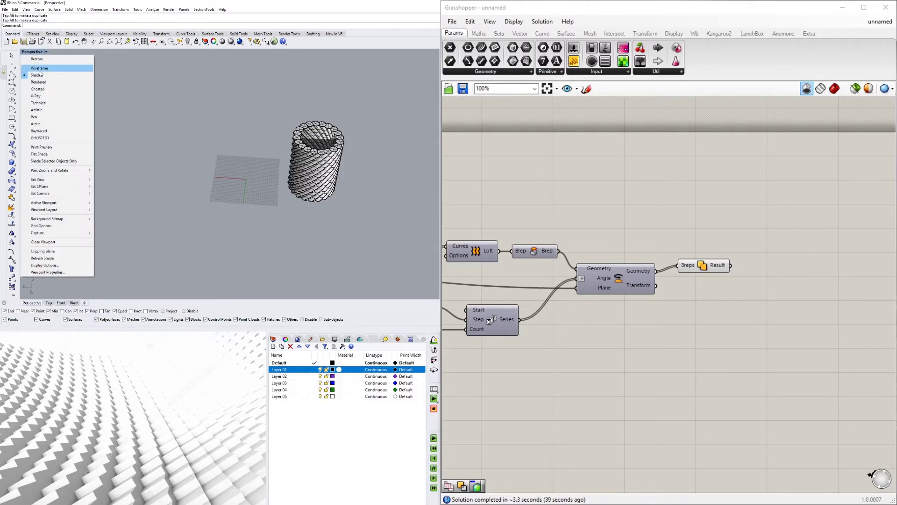
pyautogui.click(42, 83)
pyautogui.moveTo(343, 172); pyautogui.dragTo(346, 225, button='right')
pyautogui.scroll(8, 314, 180)
pyautogui.scroll(-3, 329, 180)
# Step: Return the Perspective viewport to Shaded display
pyautogui.click(32, 51)
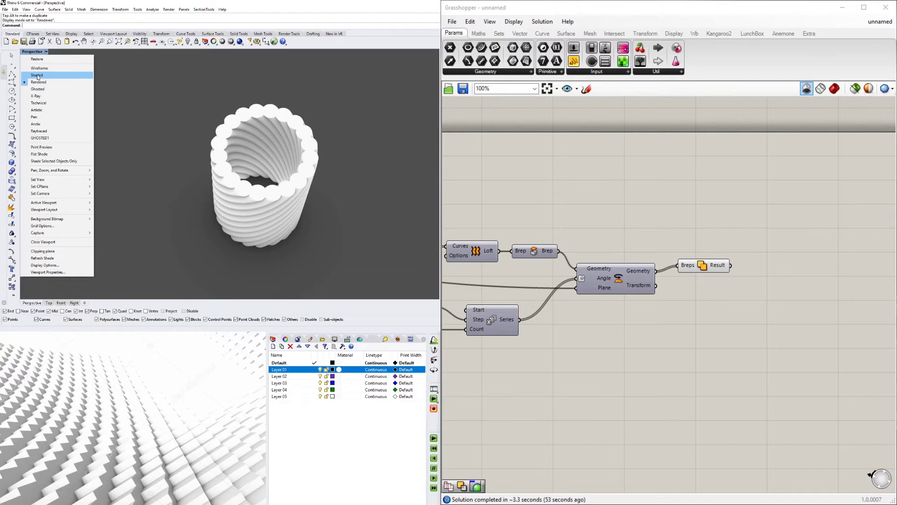
pyautogui.click(37, 76)
pyautogui.moveTo(267, 241)
pyautogui.mouseDown(button='right')
pyautogui.moveTo(299, 195)
pyautogui.moveTo(248, 180)
pyautogui.mouseUp(button='right')
pyautogui.scroll(-5, 793, 250)
# Step: Group the base circle's radius slider and name the group BASE CIRCLE SIZE
pyautogui.moveTo(690, 286); pyautogui.dragTo(761, 248, button='right')
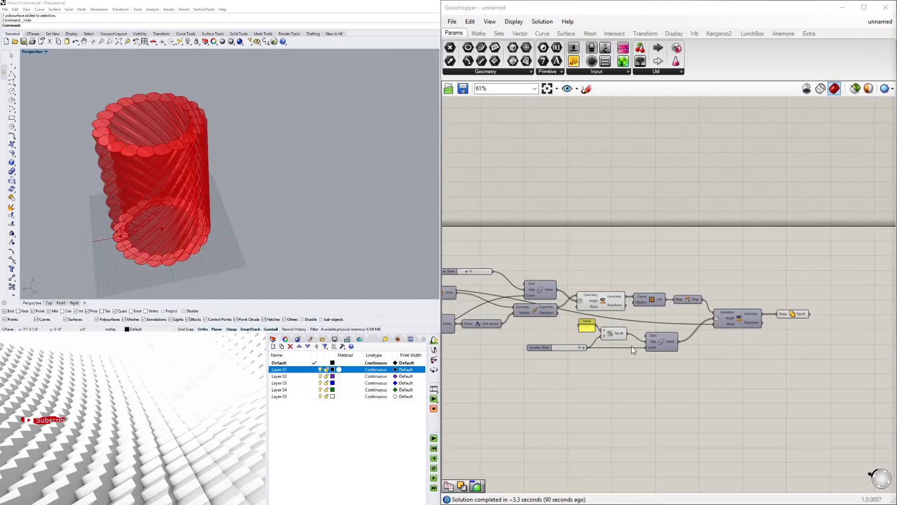
pyautogui.scroll(5, 570, 293)
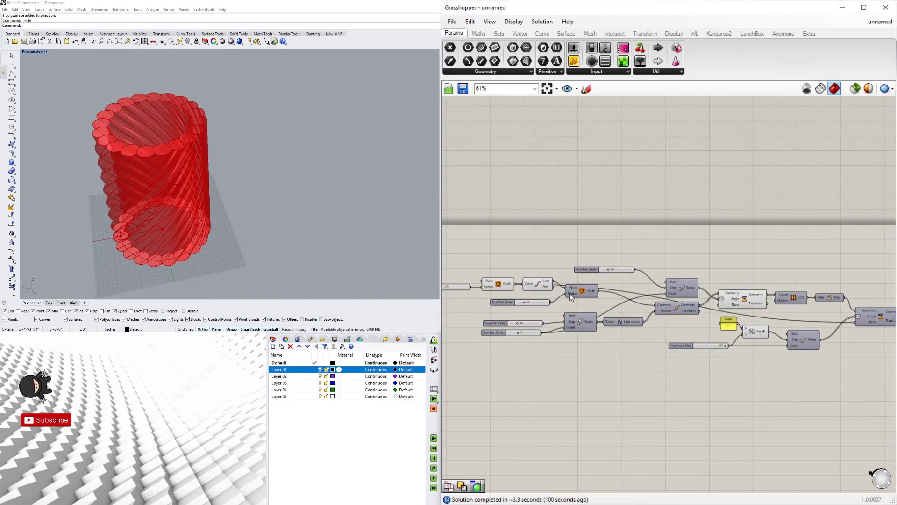
pyautogui.click(556, 283)
pyautogui.scroll(2, 561, 276)
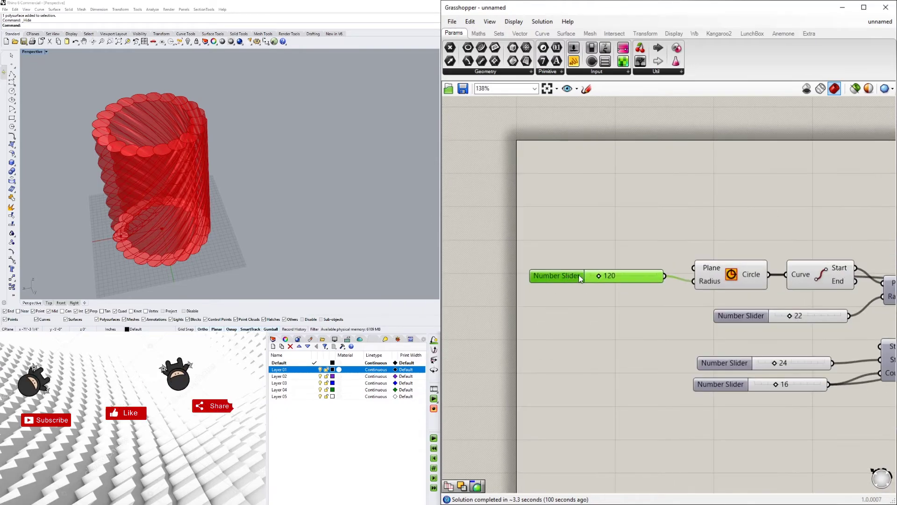
pyautogui.rightClick(618, 265)
pyautogui.click(617, 265)
pyautogui.rightClick(613, 265)
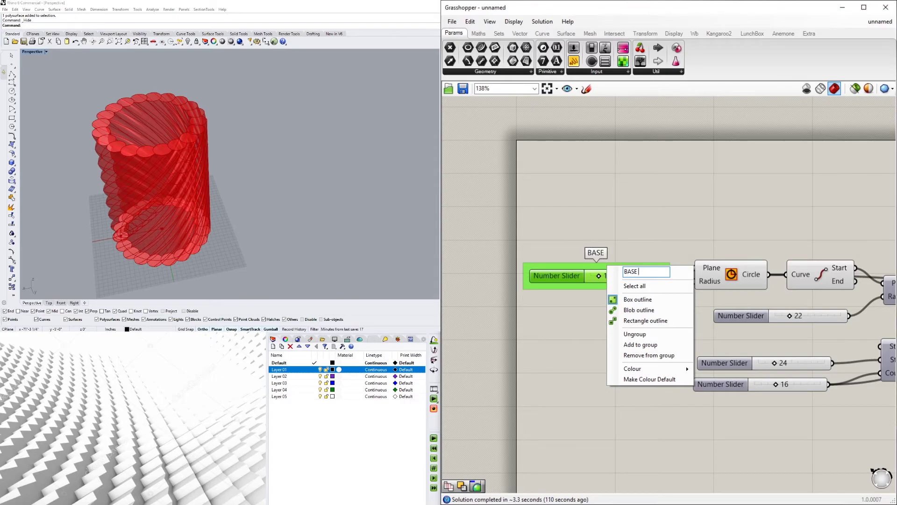
pyautogui.write('BASE CIRC')
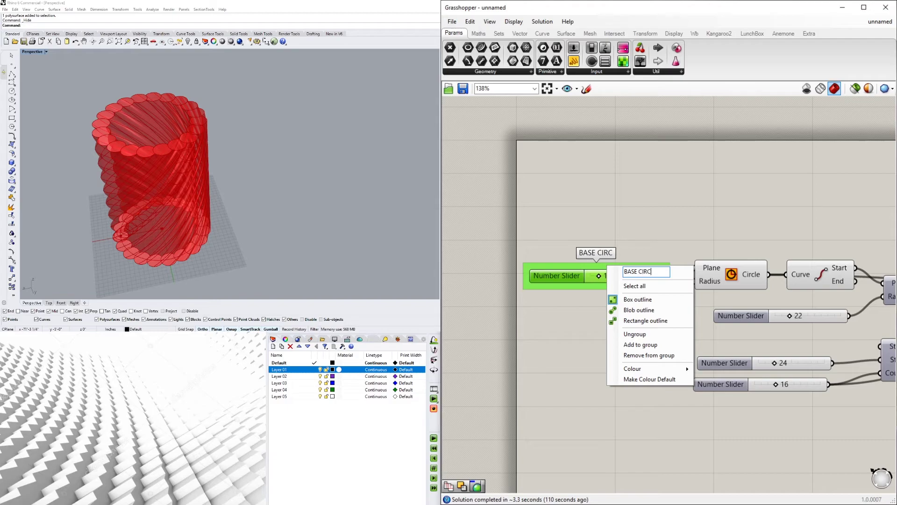
pyautogui.write('LE SIZE')
pyautogui.press('Return')
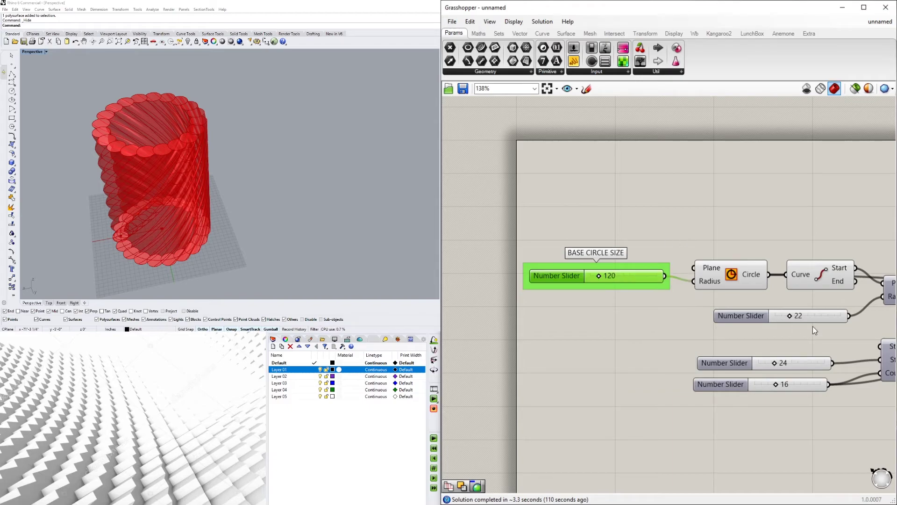
# Step: Group the tube circle's radius slider and name the group WALL SIZE
pyautogui.scroll(-3, 636, 398)
pyautogui.moveTo(783, 267); pyautogui.dragTo(683, 312)
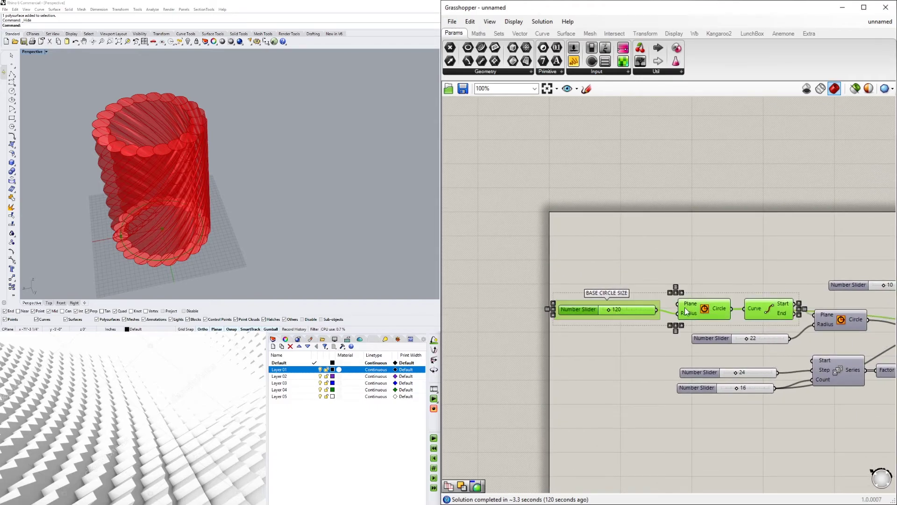
pyautogui.click(720, 338)
pyautogui.scroll(2, 702, 337)
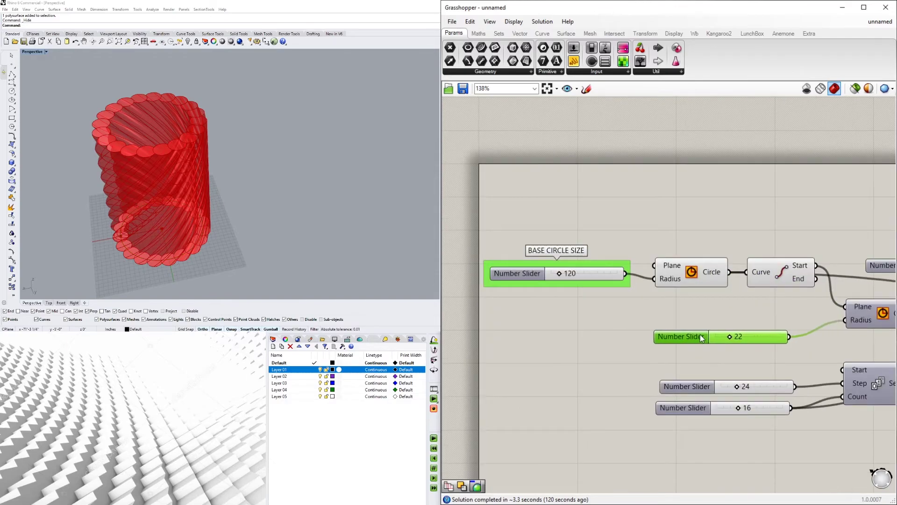
pyautogui.hotkey('ctrl', 'g')
pyautogui.rightClick(692, 323)
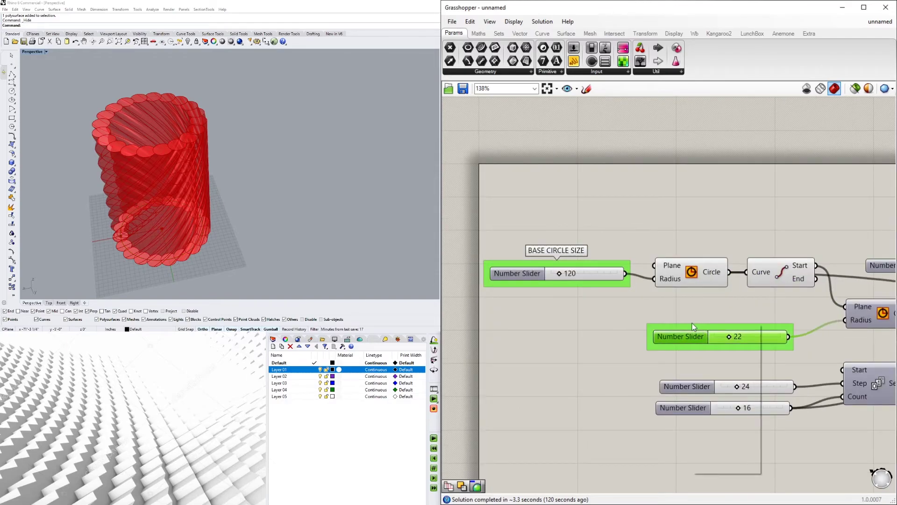
pyautogui.click(678, 325)
pyautogui.rightClick(678, 326)
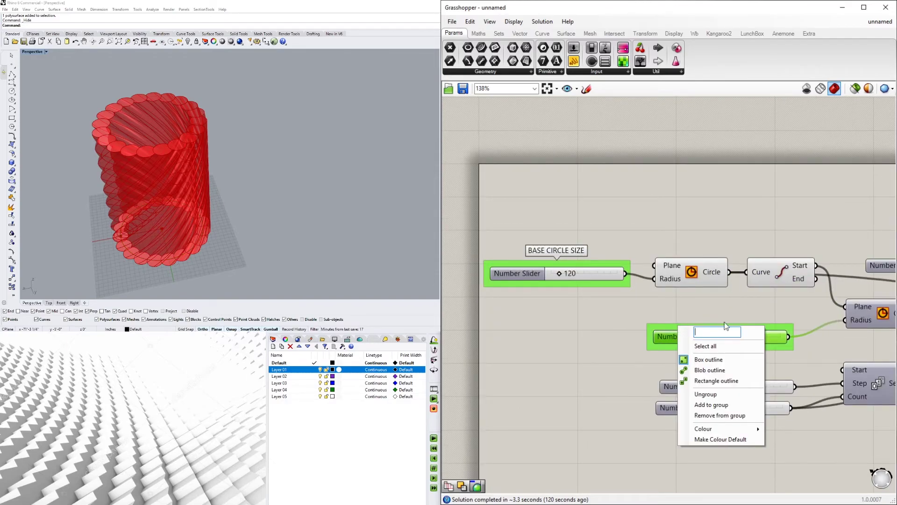
pyautogui.write('WALL SIZE')
pyautogui.click(602, 366)
# Step: Group the step and count sliders of the vertical Series together and name the group TOWER-FORM
pyautogui.moveTo(719, 417); pyautogui.dragTo(702, 375)
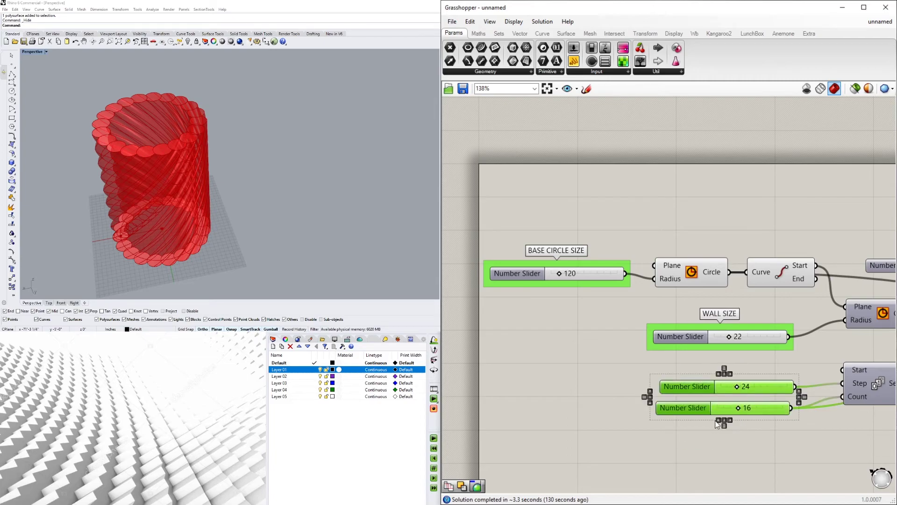
pyautogui.moveTo(796, 389); pyautogui.dragTo(711, 373, button='right')
pyautogui.hotkey('ctrl', 'g')
pyautogui.rightClick(619, 364)
pyautogui.click(603, 361)
pyautogui.rightClick(602, 360)
pyautogui.click(650, 370)
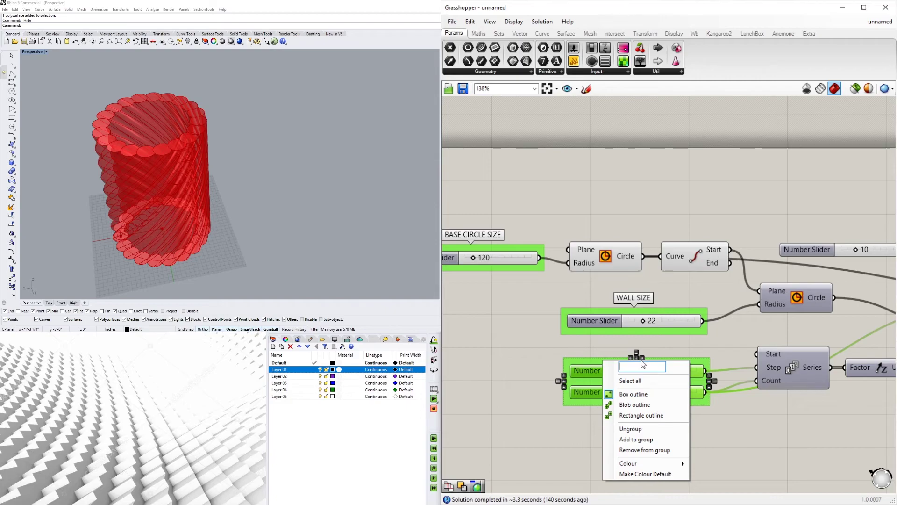
pyautogui.write('TOWER-FORM')
pyautogui.press('Return')
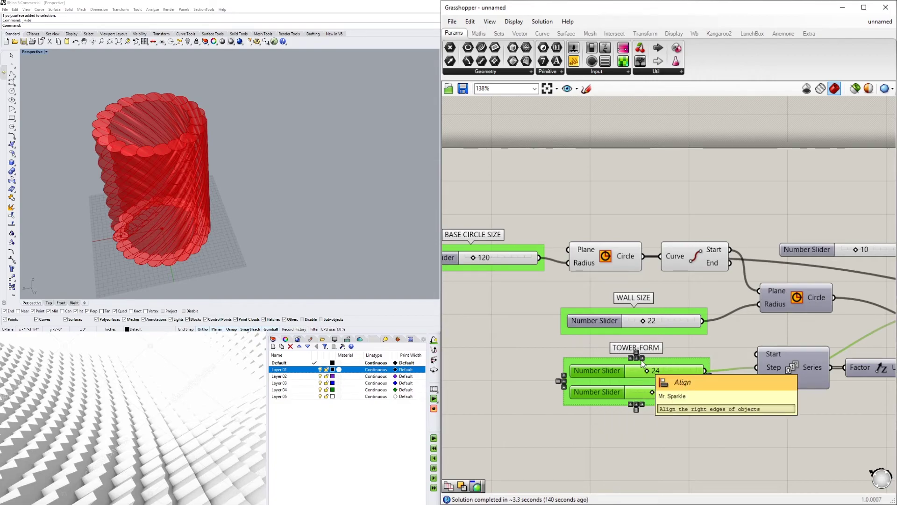
pyautogui.click(735, 440)
# Step: Group the slider driving the rotation Series' step and name the group TOWER FORM ROTATION
pyautogui.scroll(-3, 735, 440)
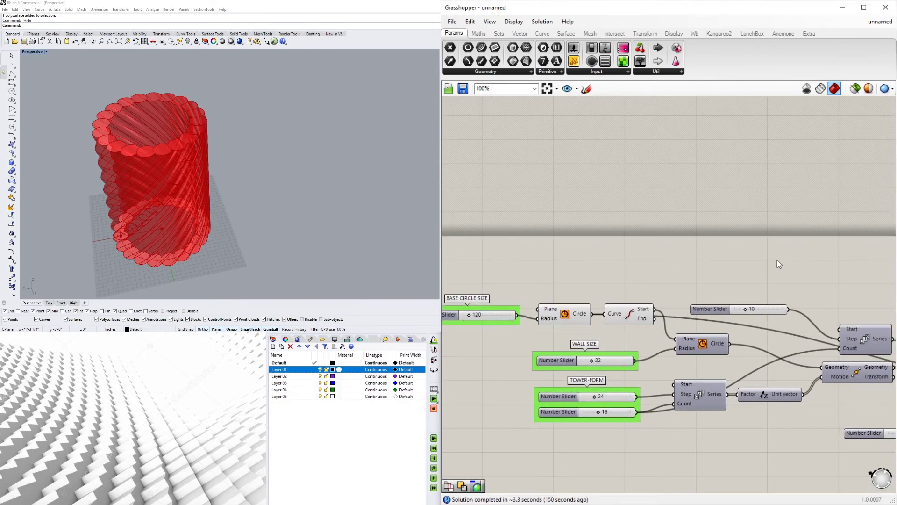
pyautogui.scroll(2, 684, 336)
pyautogui.moveTo(728, 295); pyautogui.dragTo(725, 277)
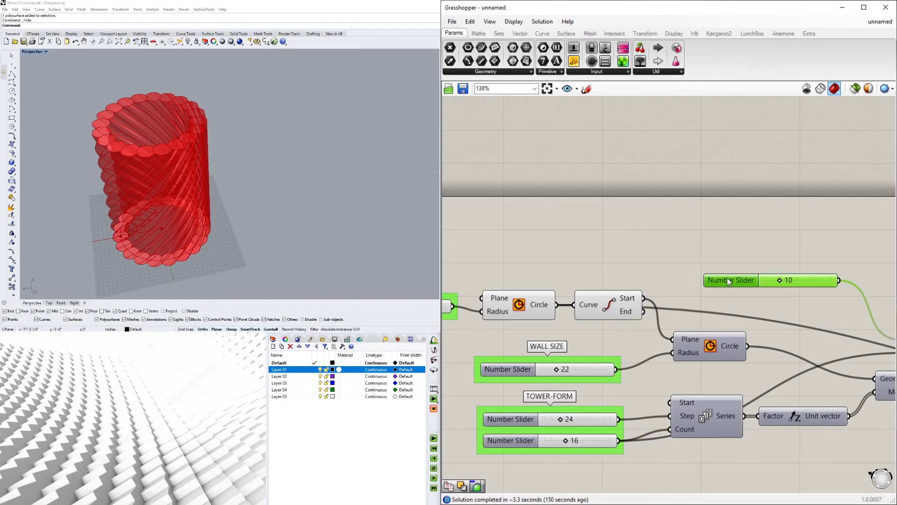
pyautogui.hotkey('ctrl', 'g')
pyautogui.rightClick(739, 268)
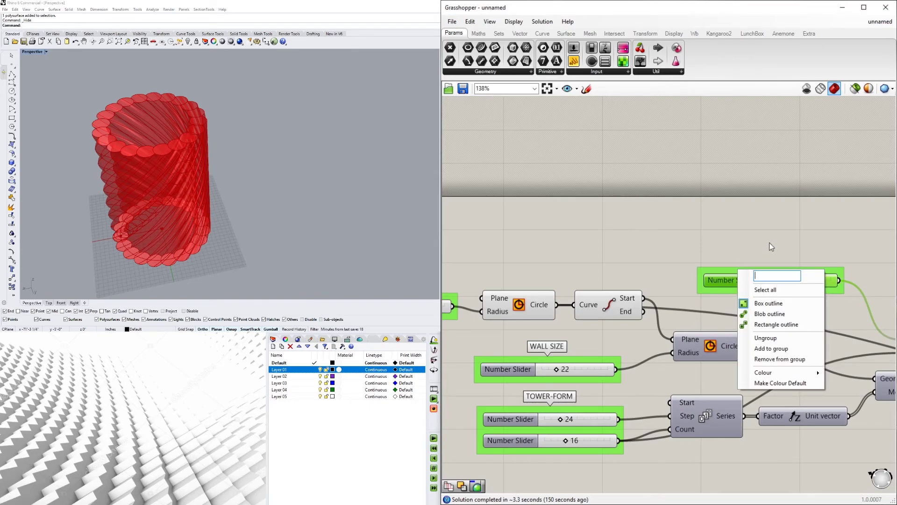
pyautogui.write('TOWERFORM')
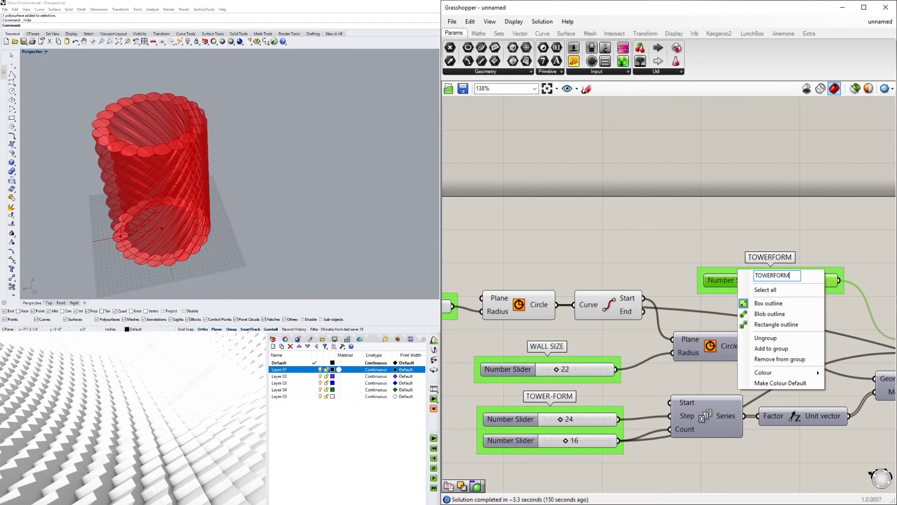
pyautogui.write(' ROTATION')
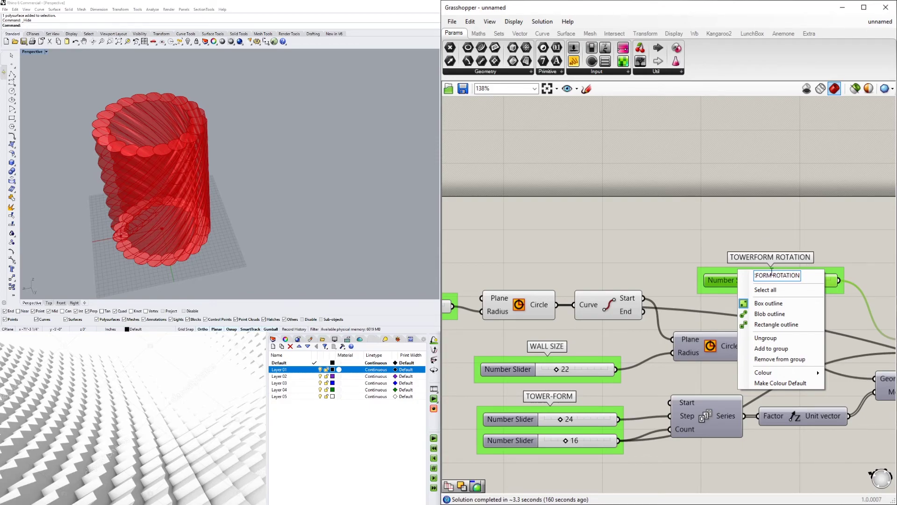
pyautogui.click(757, 275)
pyautogui.click(763, 220)
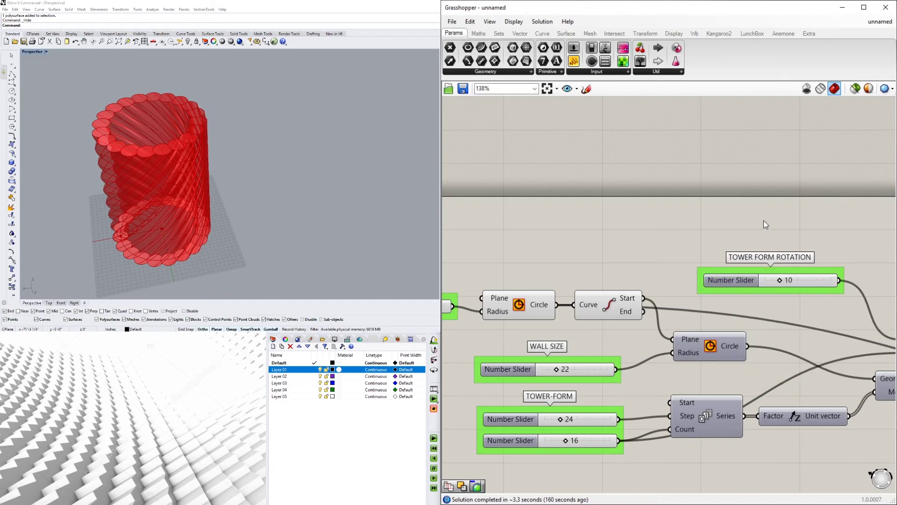
# Step: Group the slider that divides 360 and sets the Series count, and name the group NUMBER OF COPIES AND ANGLES
pyautogui.scroll(-2, 807, 263)
pyautogui.moveTo(807, 263); pyautogui.dragTo(677, 285, button='right')
pyautogui.moveTo(772, 288); pyautogui.dragTo(667, 249, button='right')
pyautogui.moveTo(792, 359); pyautogui.dragTo(673, 324, button='right')
pyautogui.moveTo(643, 382); pyautogui.dragTo(711, 394, button='right')
pyautogui.scroll(2, 711, 394)
pyautogui.moveTo(667, 387); pyautogui.dragTo(574, 347)
pyautogui.click(747, 417)
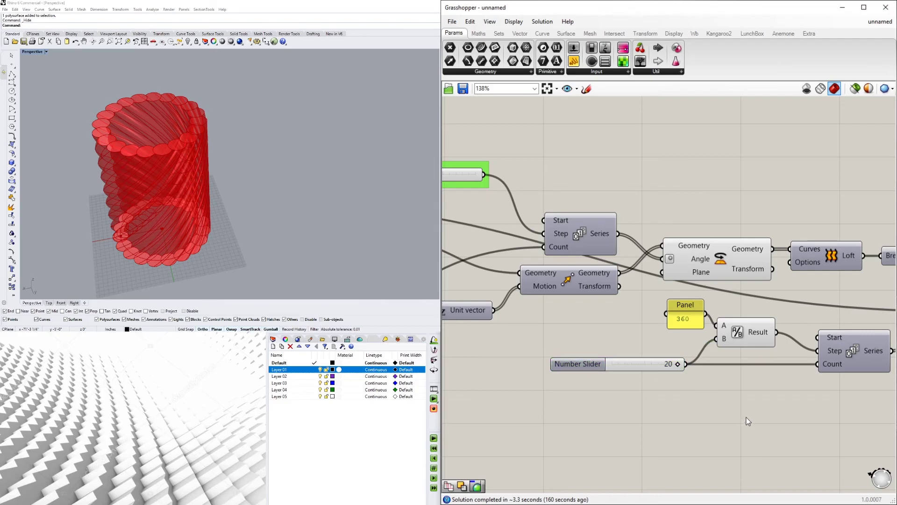
pyautogui.moveTo(590, 364); pyautogui.dragTo(579, 347)
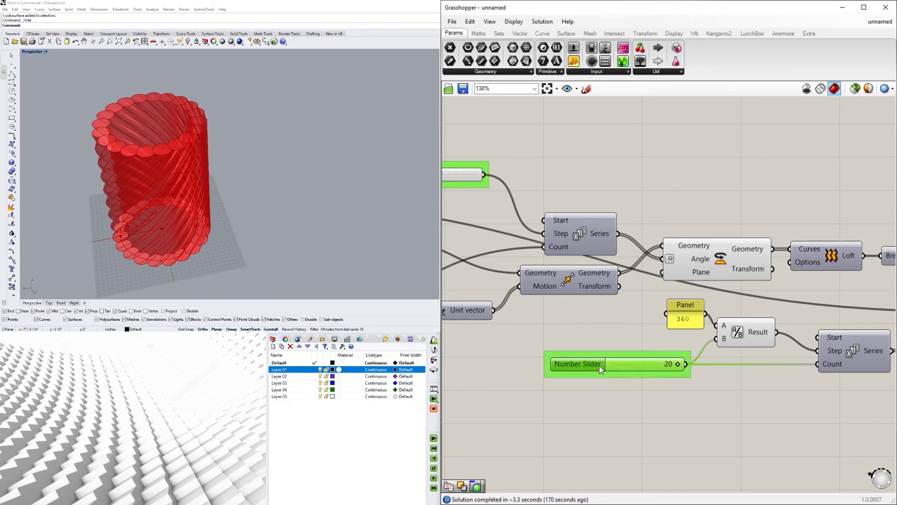
pyautogui.rightClick(597, 358)
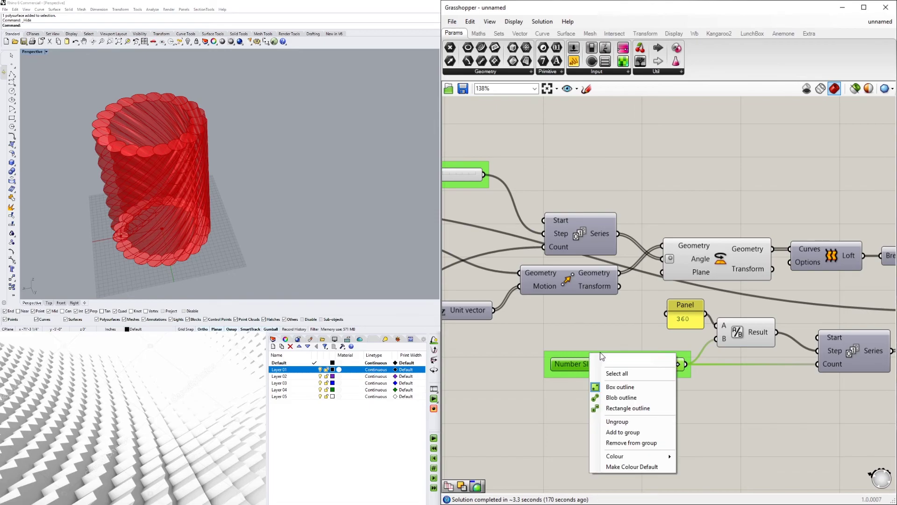
pyautogui.write('NUMBER OF CP')
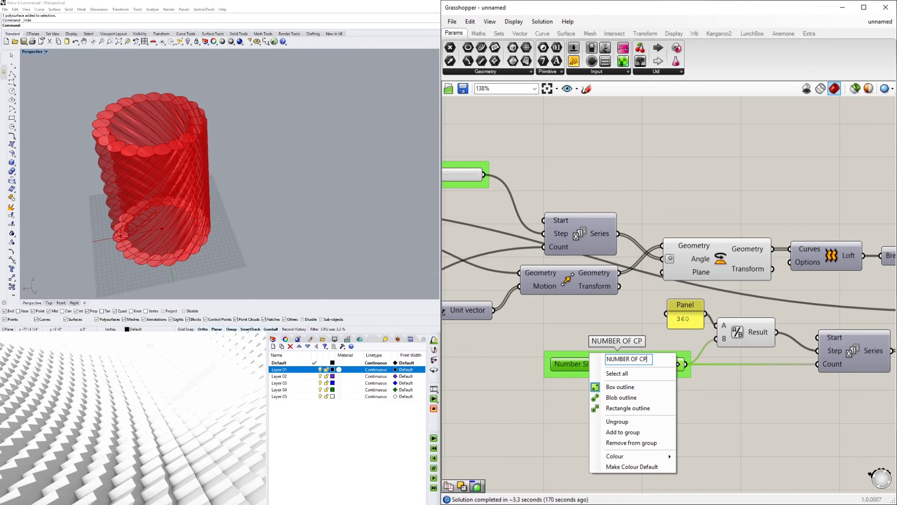
pyautogui.press('BackSpace')
pyautogui.write('OPIES AND ANGLES')
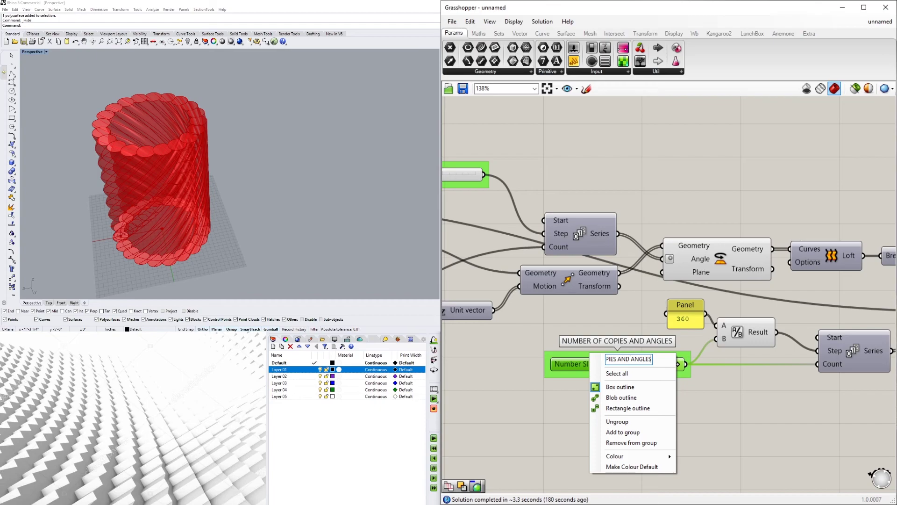
# Step: Group the final rotation component that feeds the union and name the group INDIVIDUAL OBJECTS
pyautogui.click(826, 417)
pyautogui.scroll(-2, 824, 416)
pyautogui.moveTo(813, 414); pyautogui.dragTo(589, 398, button='right')
pyautogui.scroll(-2, 654, 391)
pyautogui.moveTo(697, 371); pyautogui.dragTo(765, 372, button='right')
pyautogui.scroll(3, 822, 351)
pyautogui.moveTo(803, 374); pyautogui.dragTo(741, 344)
pyautogui.click(679, 353)
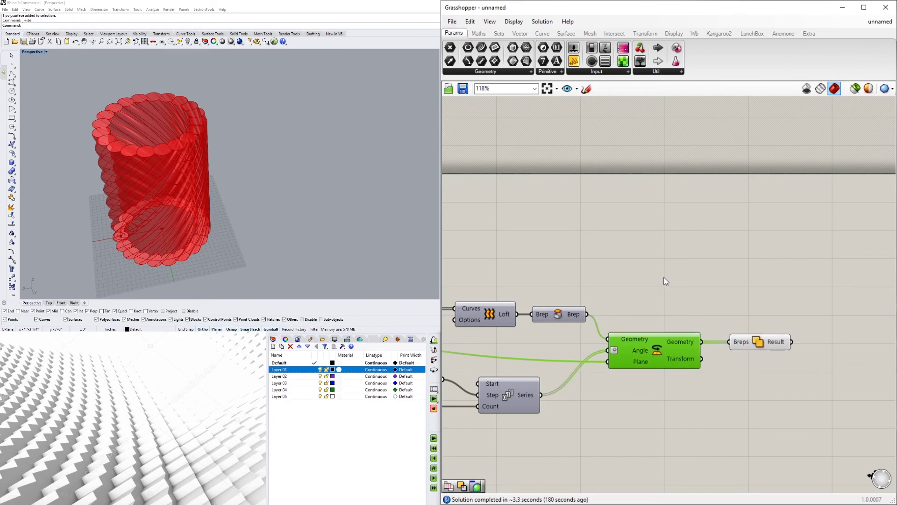
pyautogui.rightClick(662, 329)
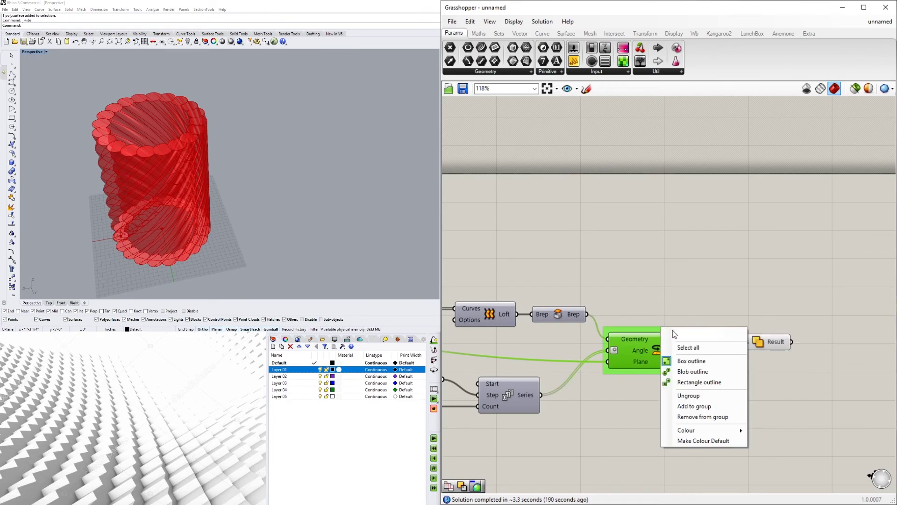
pyautogui.write('INDIVIDUAL O')
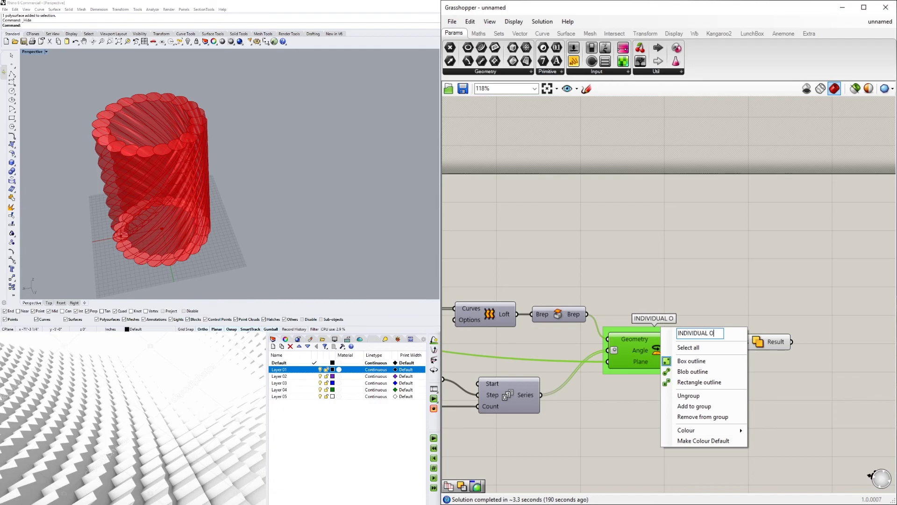
pyautogui.write('BJECTS')
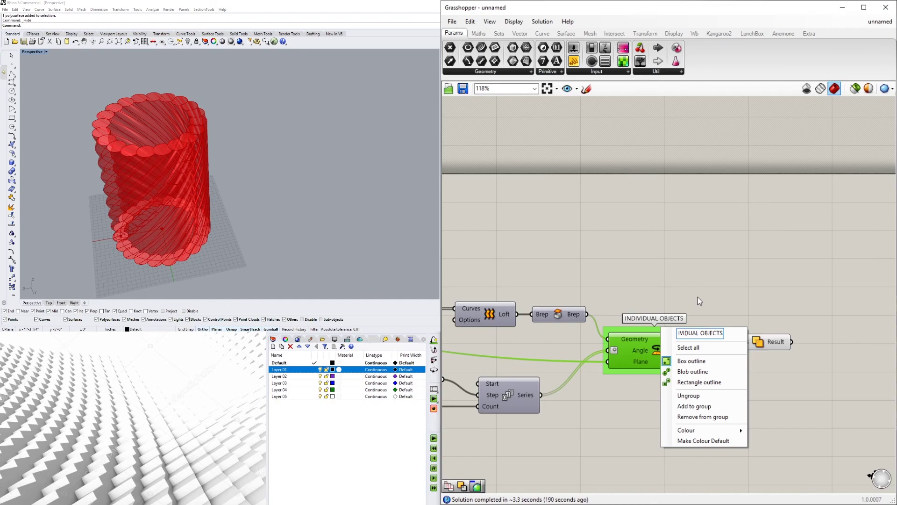
pyautogui.press('Return')
# Step: Group the solid union component at the end of the definition and name the group WATERTIGHT SOLID
pyautogui.click(768, 342)
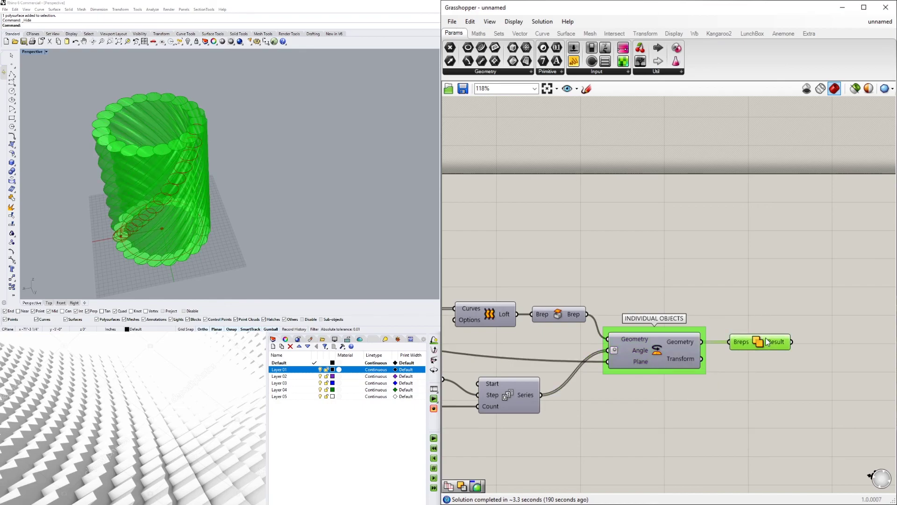
pyautogui.hotkey('ctrl', 'g')
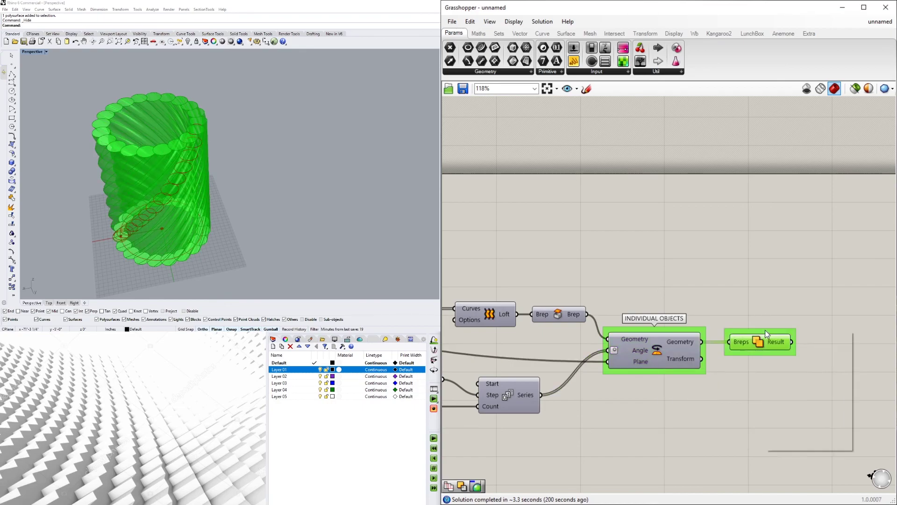
pyautogui.rightClick(765, 330)
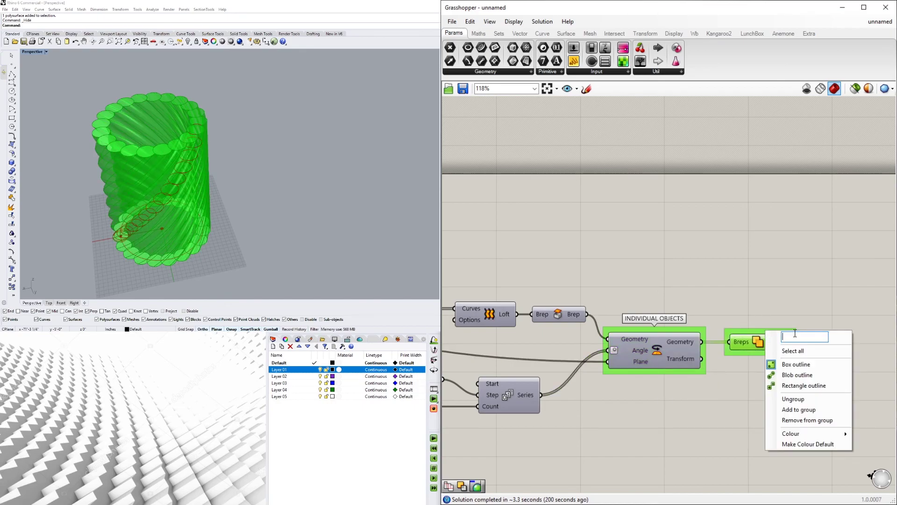
pyautogui.write('WATERTIGHT ')
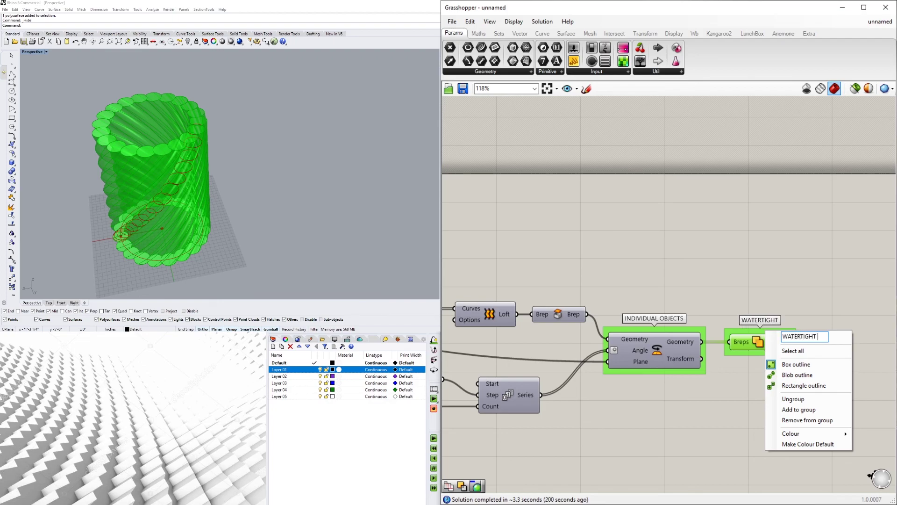
pyautogui.write('SOLID')
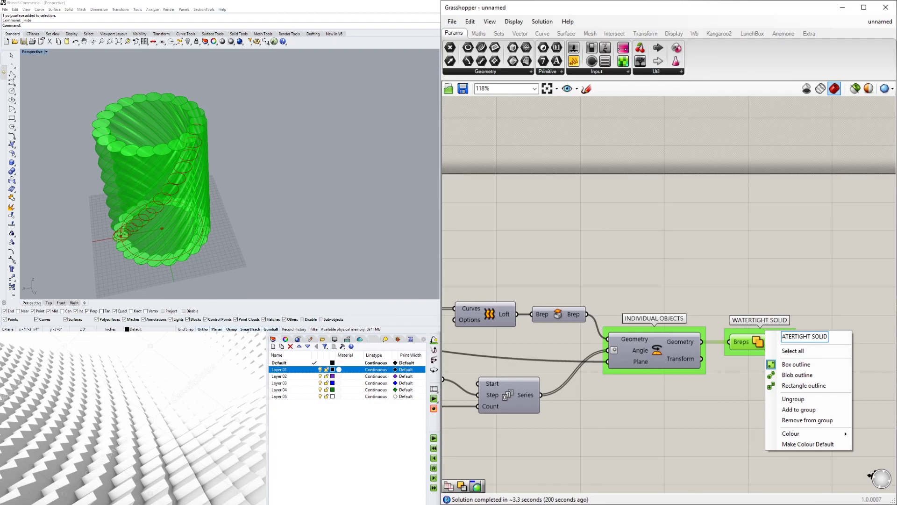
pyautogui.click(789, 297)
# Step: Select all components and groups of the definition, shift the whole layout slightly on the canvas, and clear the selection
pyautogui.scroll(-4, 774, 266)
pyautogui.scroll(4, 601, 275)
pyautogui.scroll(-4, 615, 288)
pyautogui.moveTo(865, 398); pyautogui.dragTo(780, 371, button='right')
pyautogui.scroll(-1, 827, 403)
pyautogui.moveTo(886, 376); pyautogui.dragTo(484, 266)
pyautogui.moveTo(488, 277); pyautogui.dragTo(497, 262)
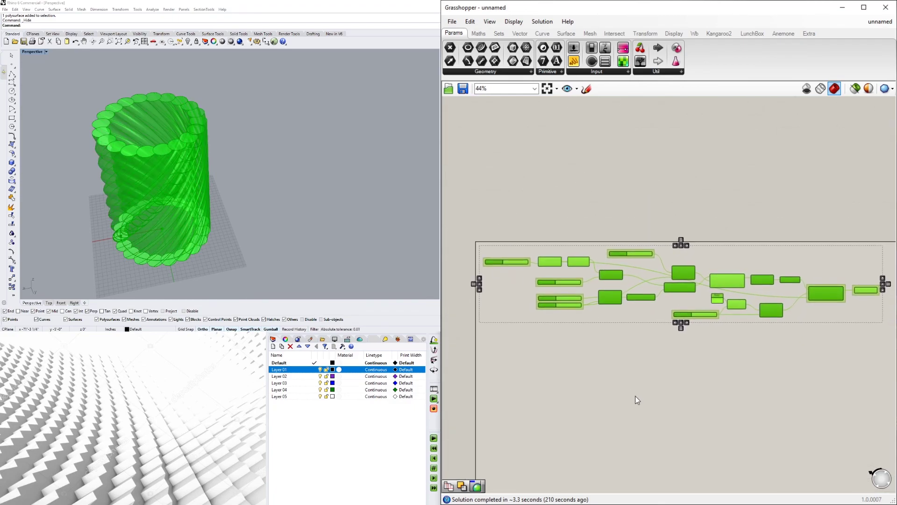
pyautogui.click(655, 296)
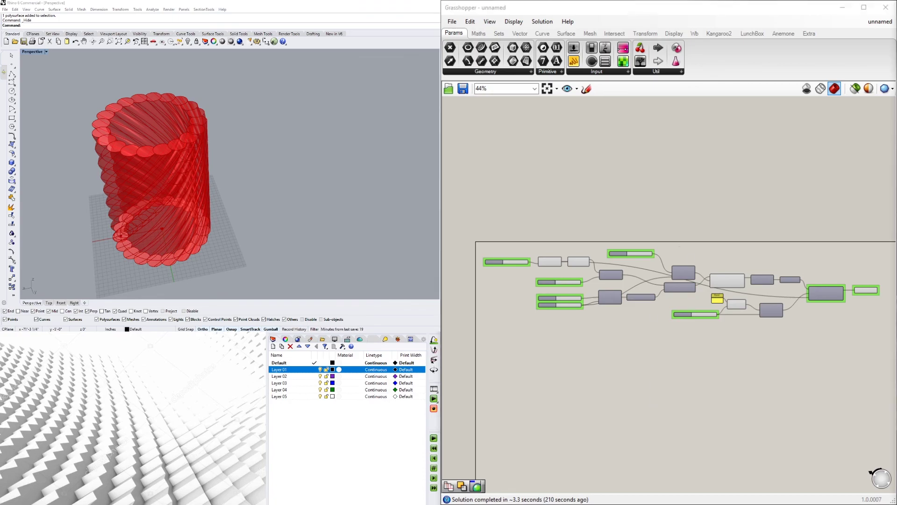